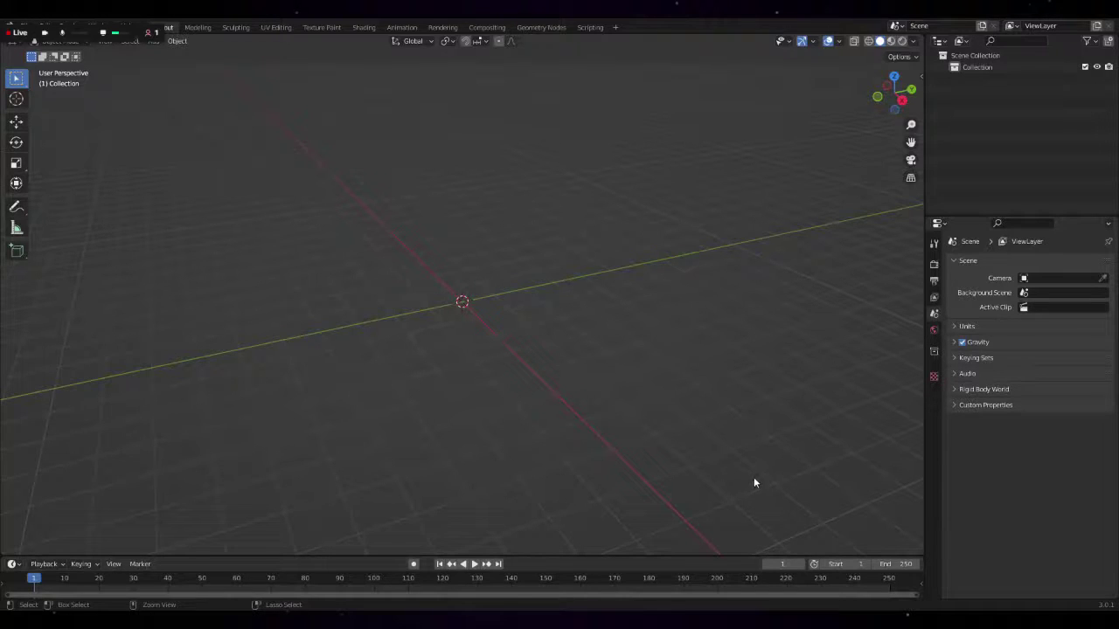
- Save the empty scene as Lamp_01.blend
key("ctrl+s")
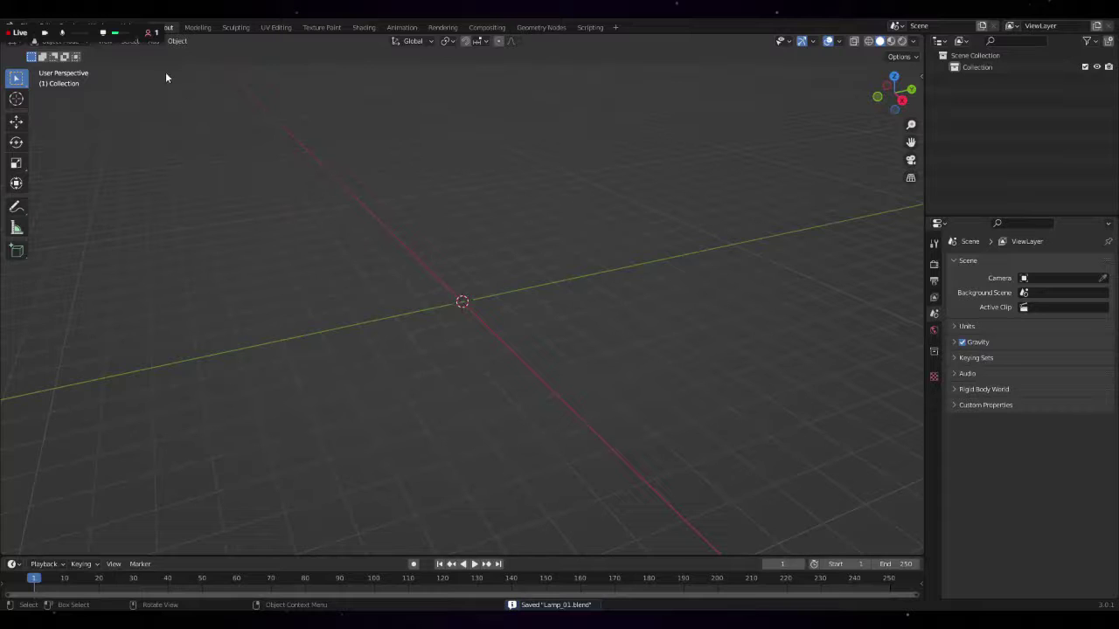
- Add a plane, scale it up in Edit Mode and extrude it into a thin square slab
left_click(153, 41)
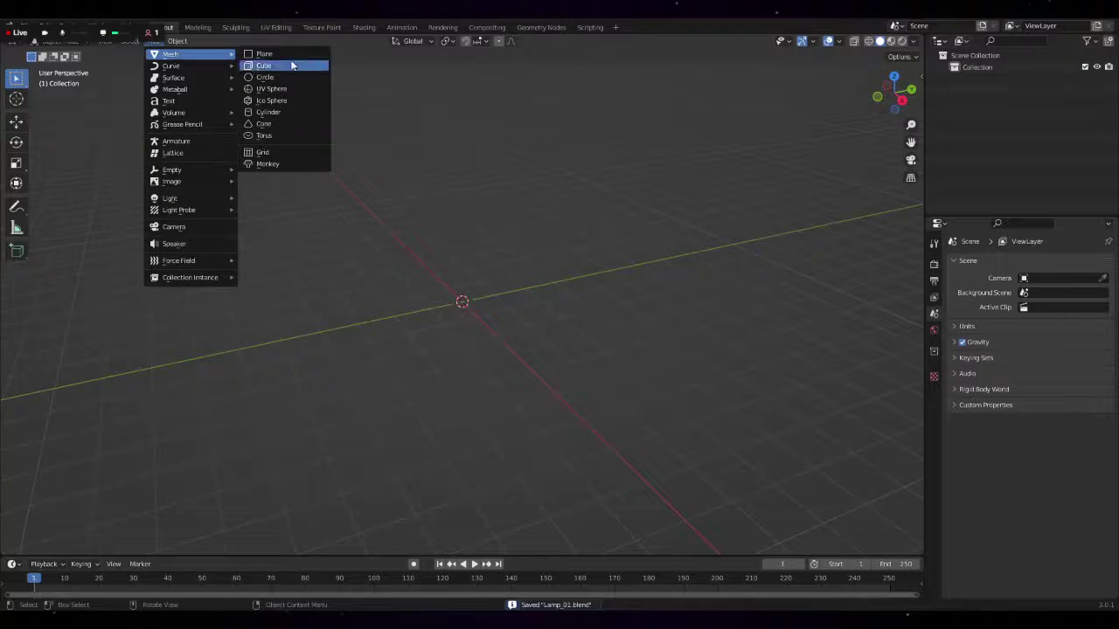
left_click(286, 53)
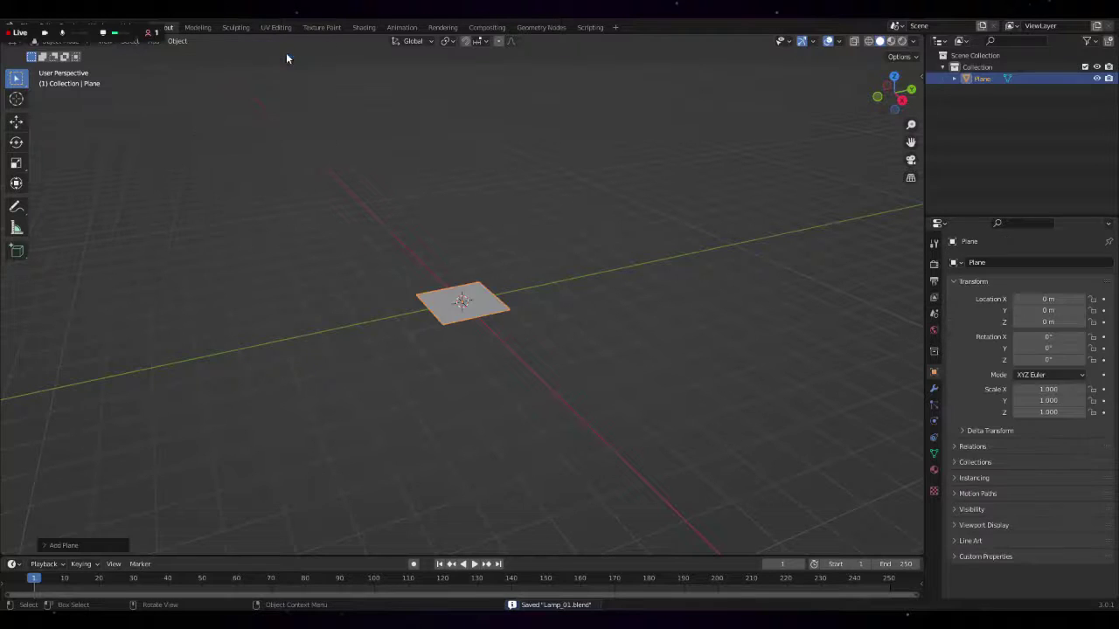
left_click(596, 303)
key("a")
key("Tab")
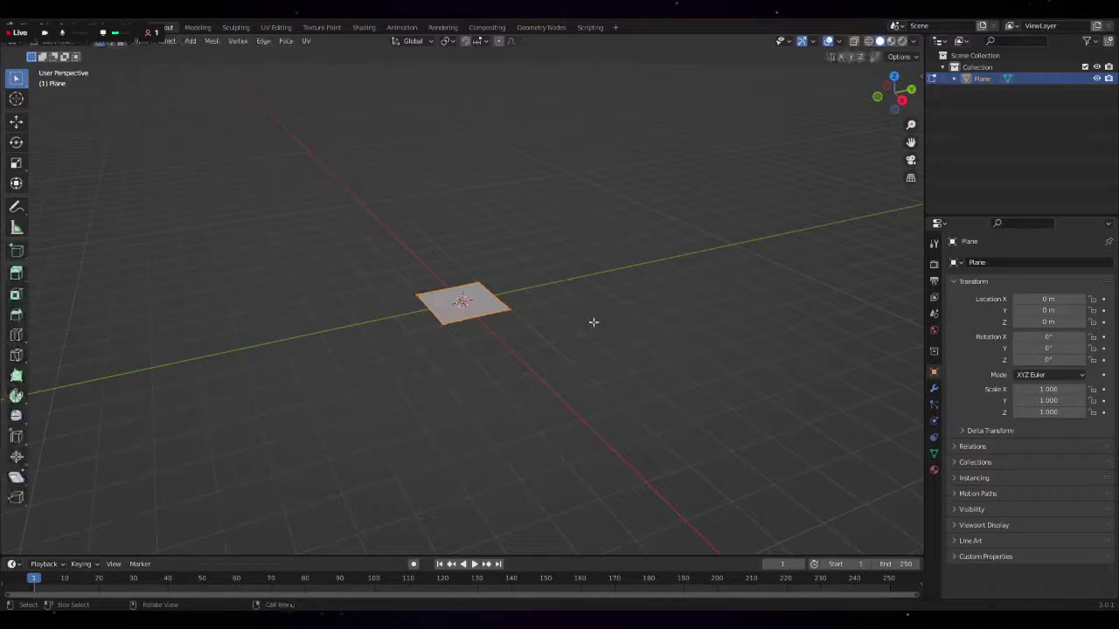
key("s")
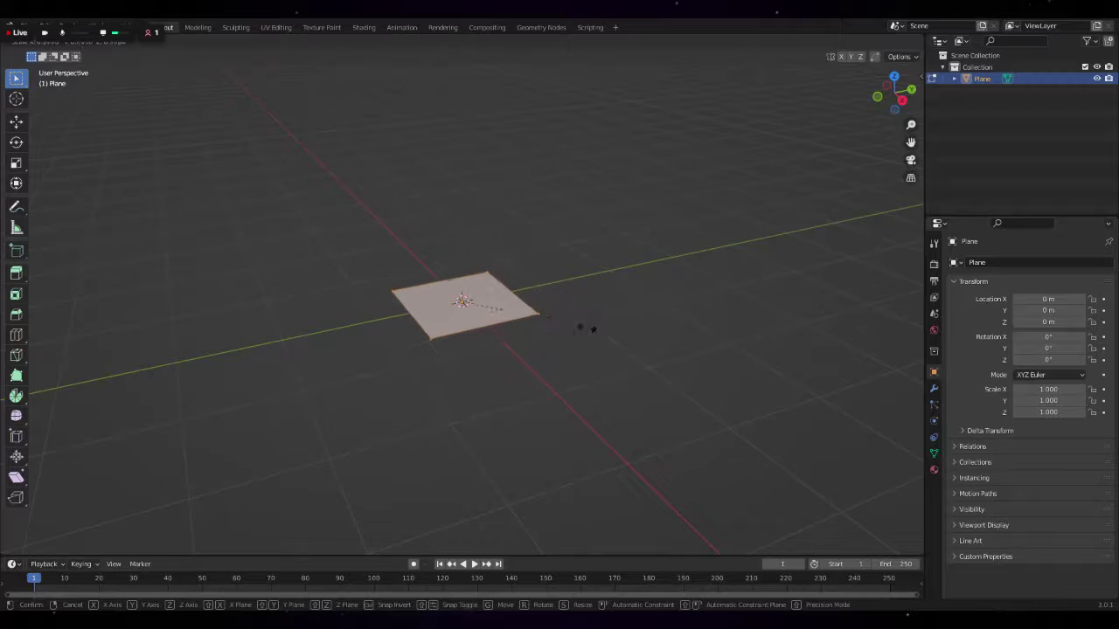
left_click(587, 327)
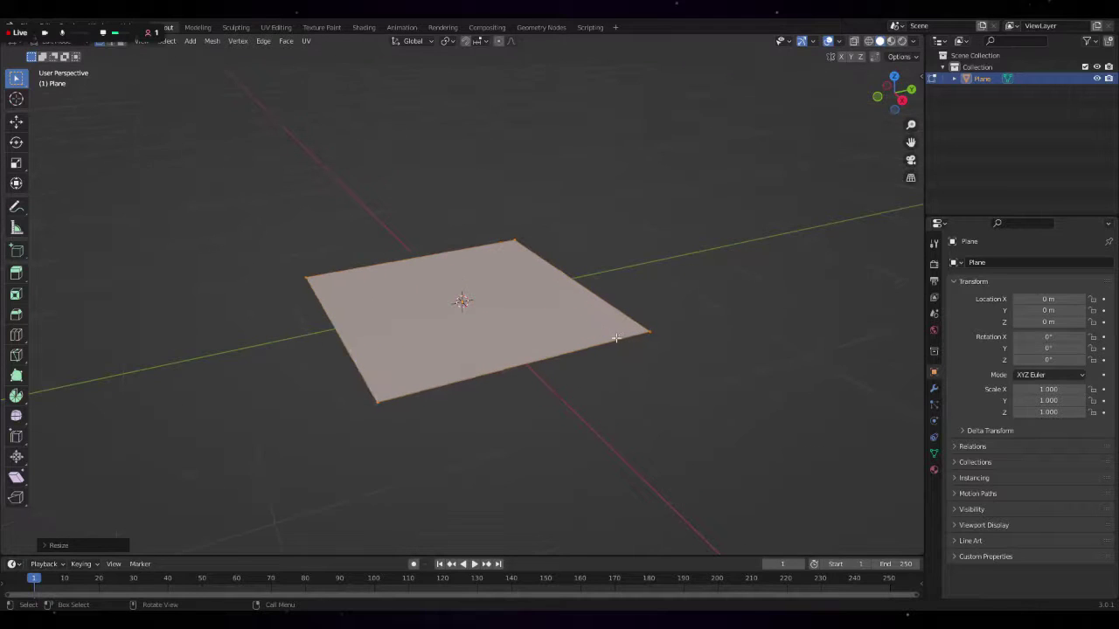
key("e")
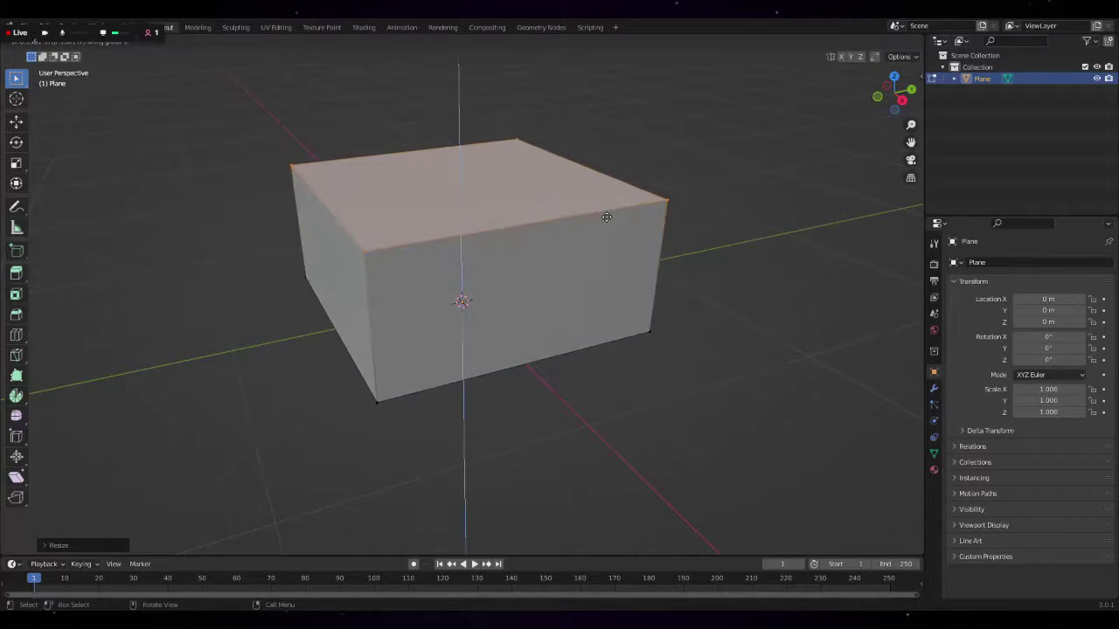
left_click(626, 316)
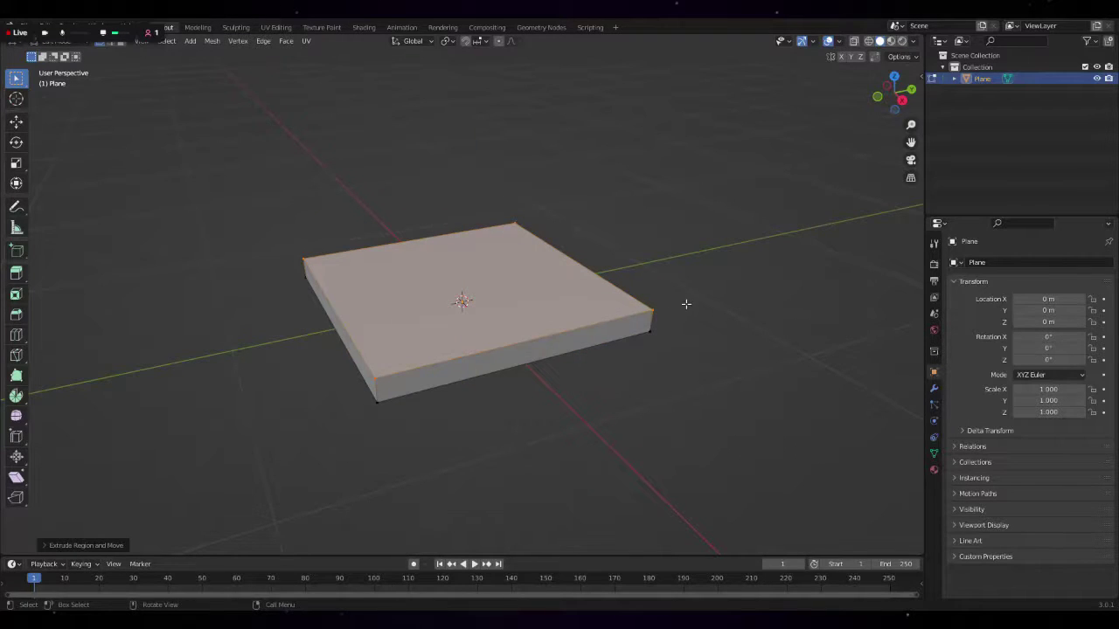
middle_click_drag(684, 306, 695, 300)
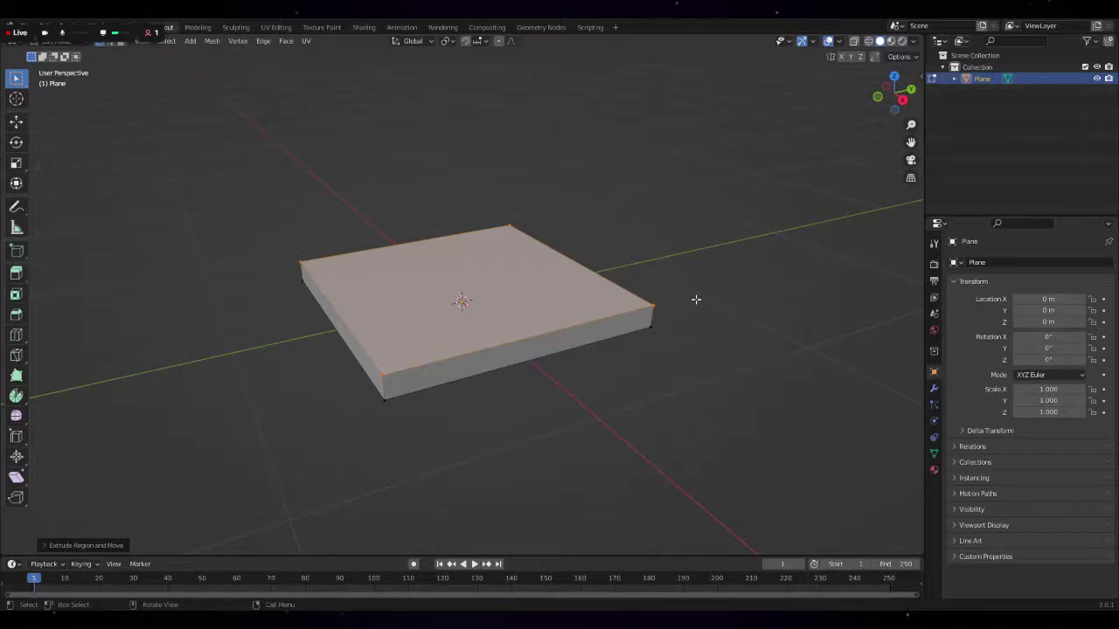
- Inset the slab's top face by extruding in place and scaling it inward
key("e")
key("Escape")
key("s")
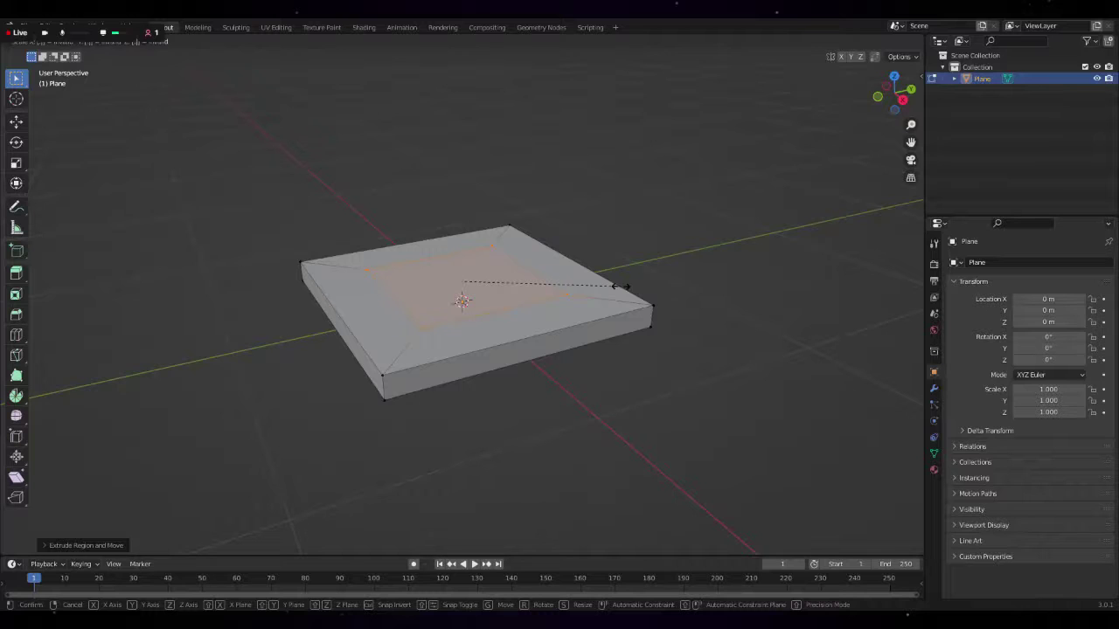
left_click(619, 286)
- Extrude the inset face upward by a typed height into a tall square pillar
key("e")
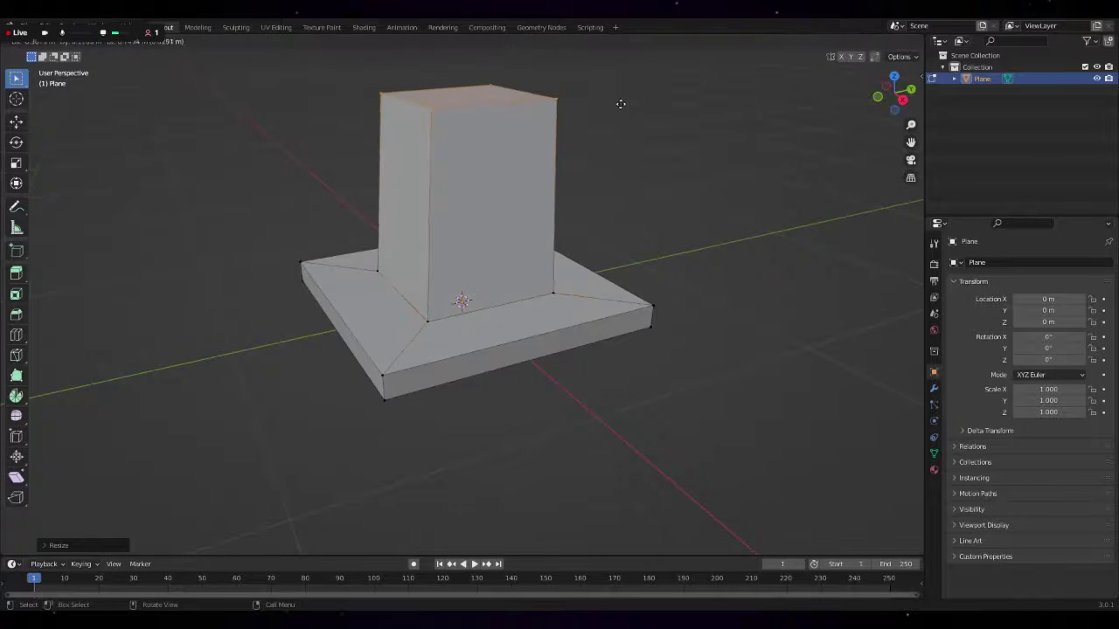
key("Escape")
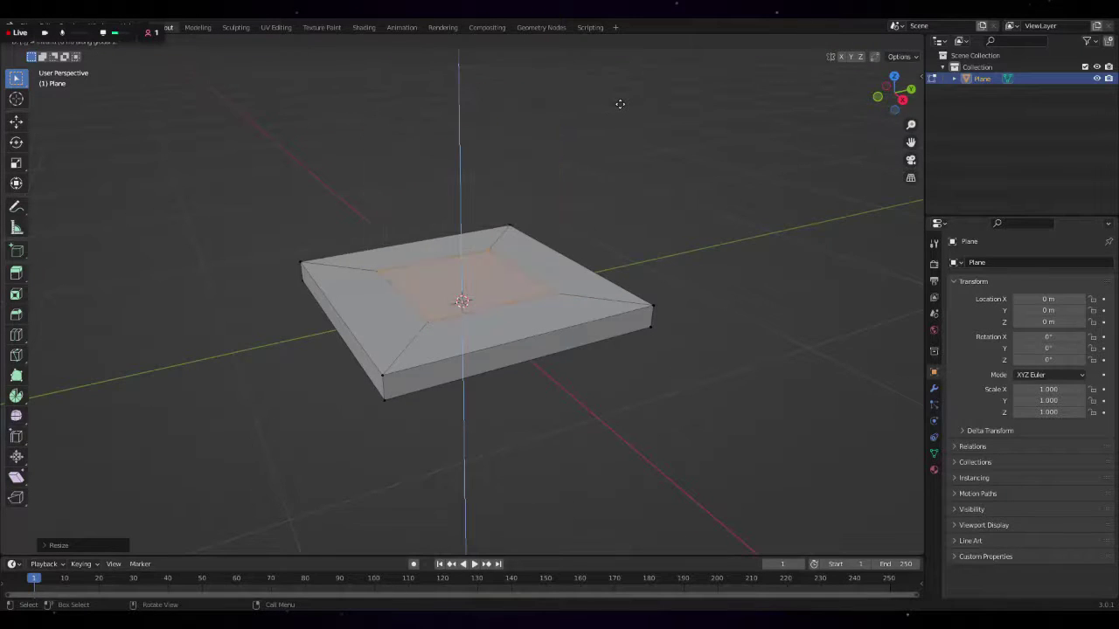
type("0.5")
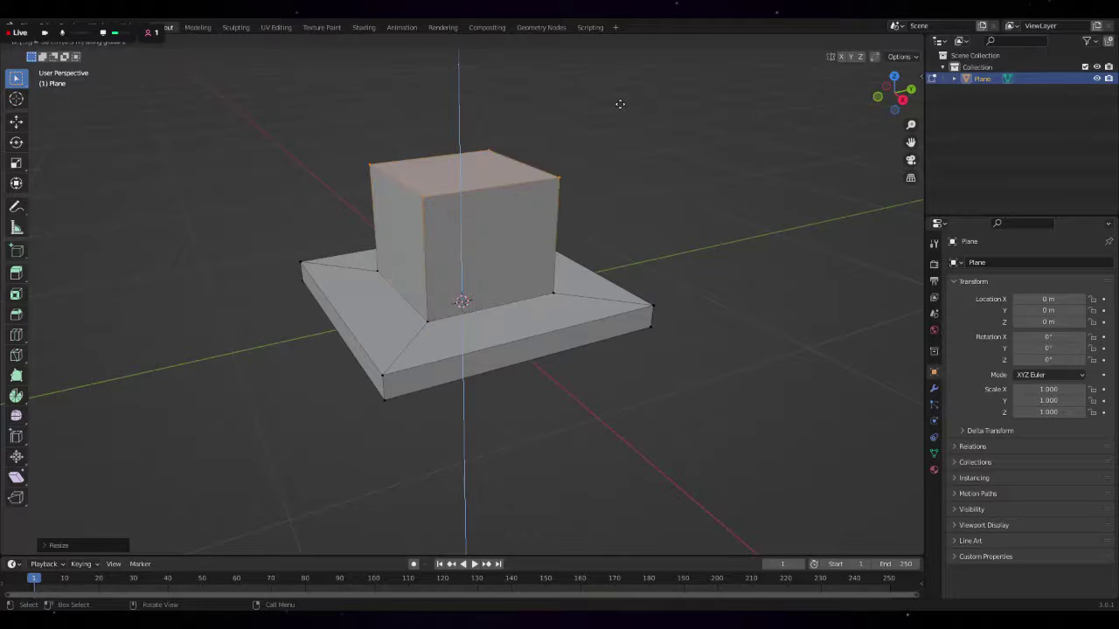
key("BackSpace")
type("1")
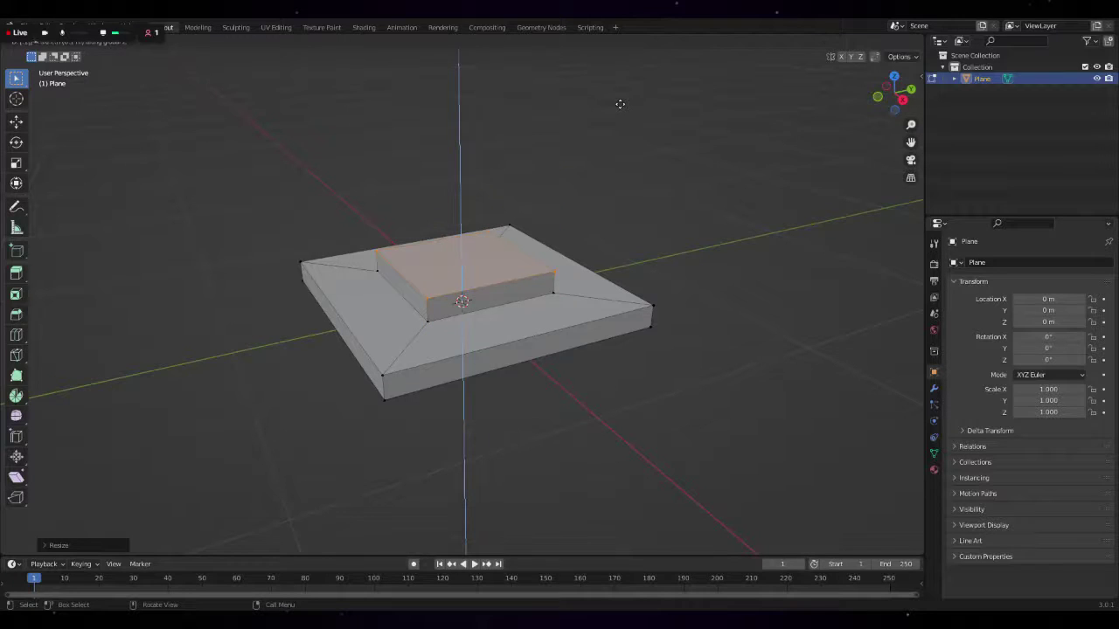
key("BackSpace")
type("5")
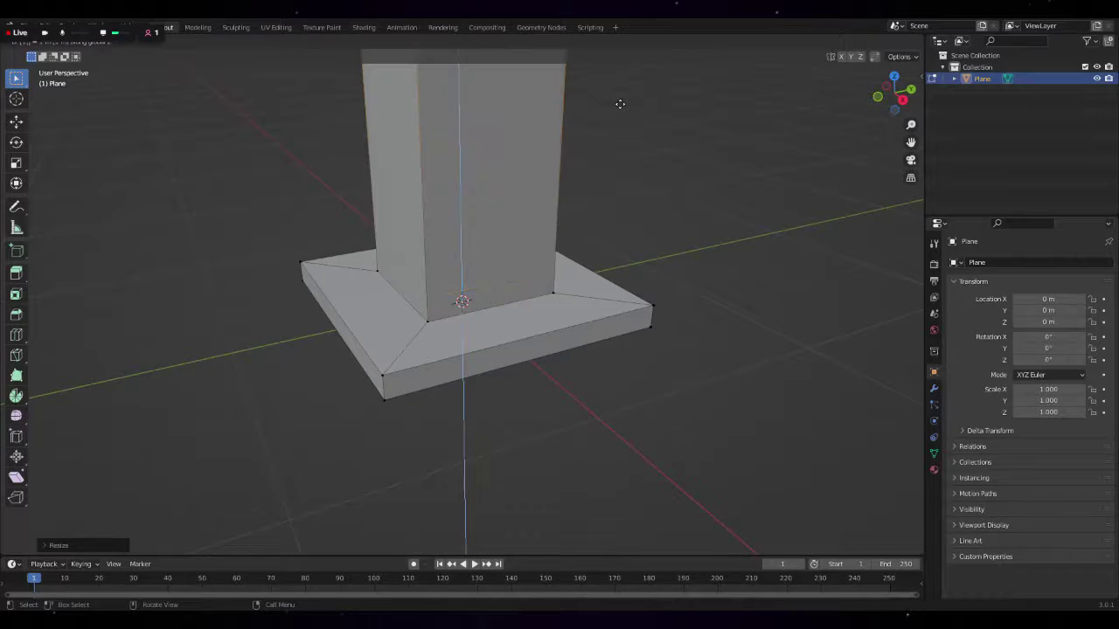
key("Return")
scroll(620, 104, "down", 3)
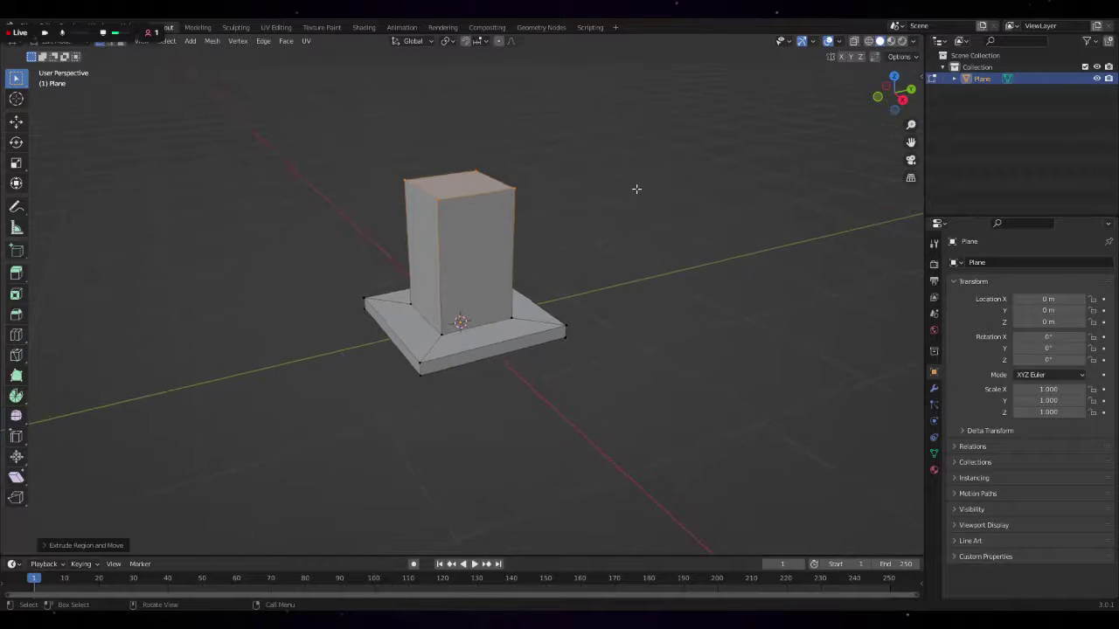
scroll(625, 187, "up", 1)
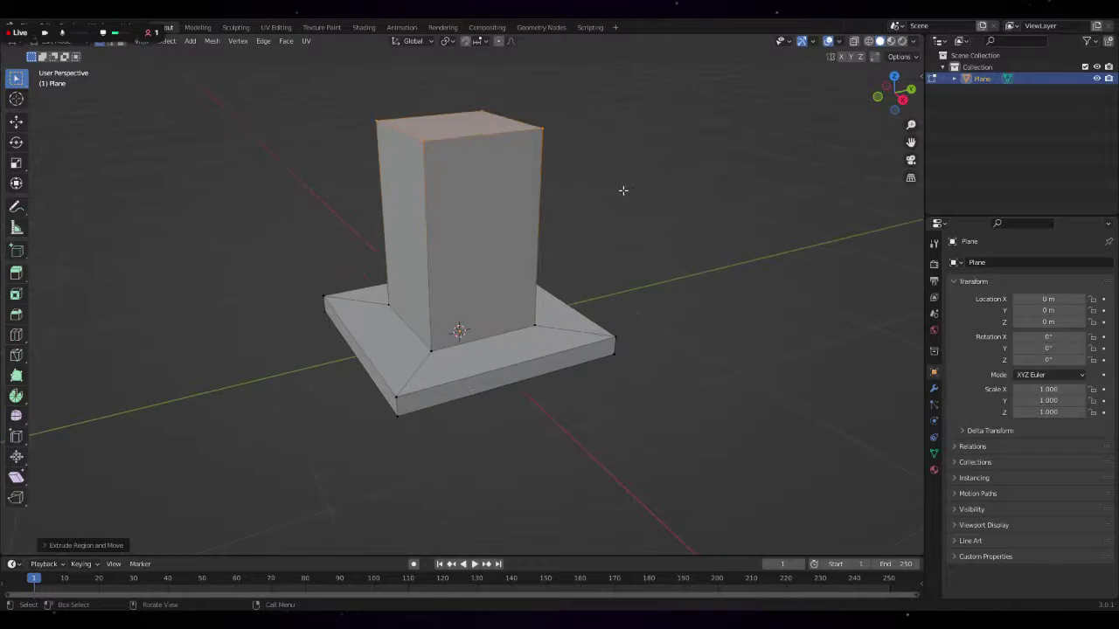
- Widen the pillar's top face and extrude it up into a thick cap slab
key("e")
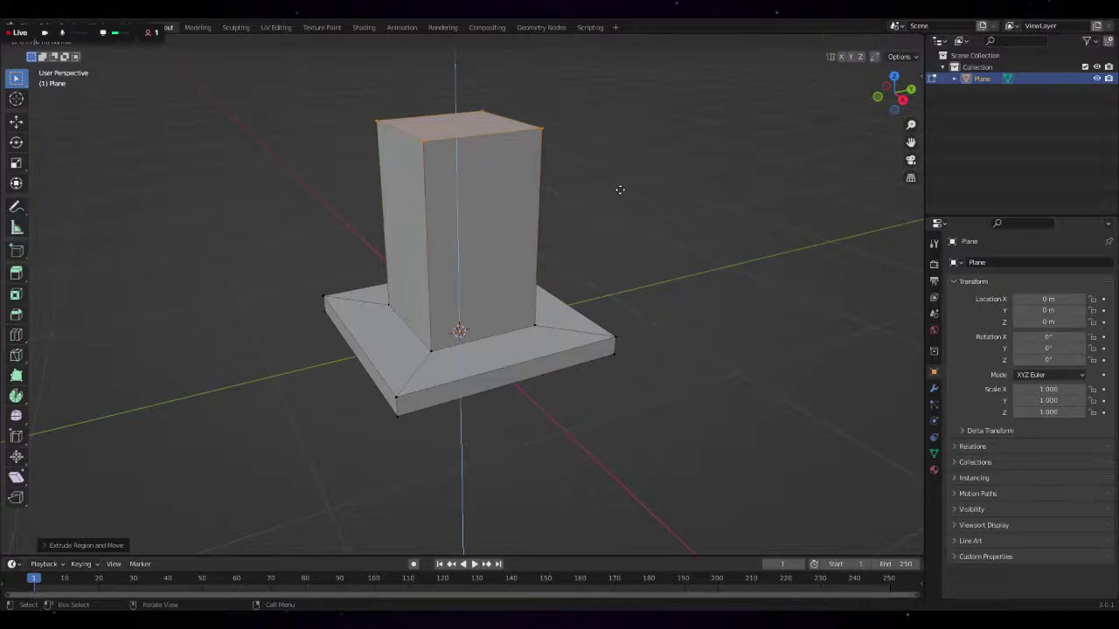
right_click(620, 189)
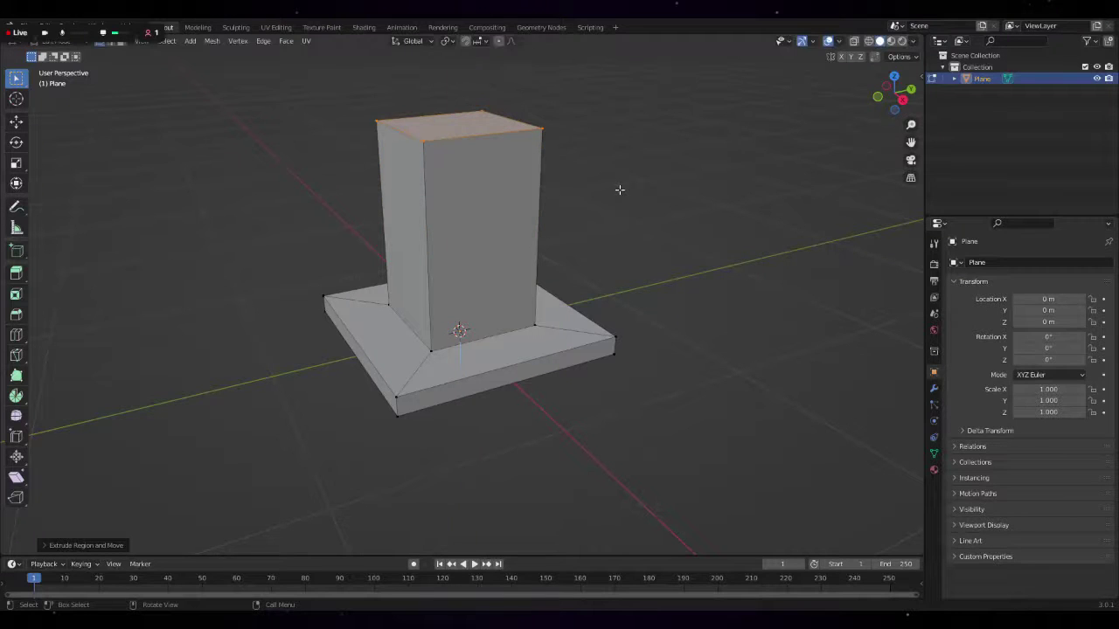
key("s")
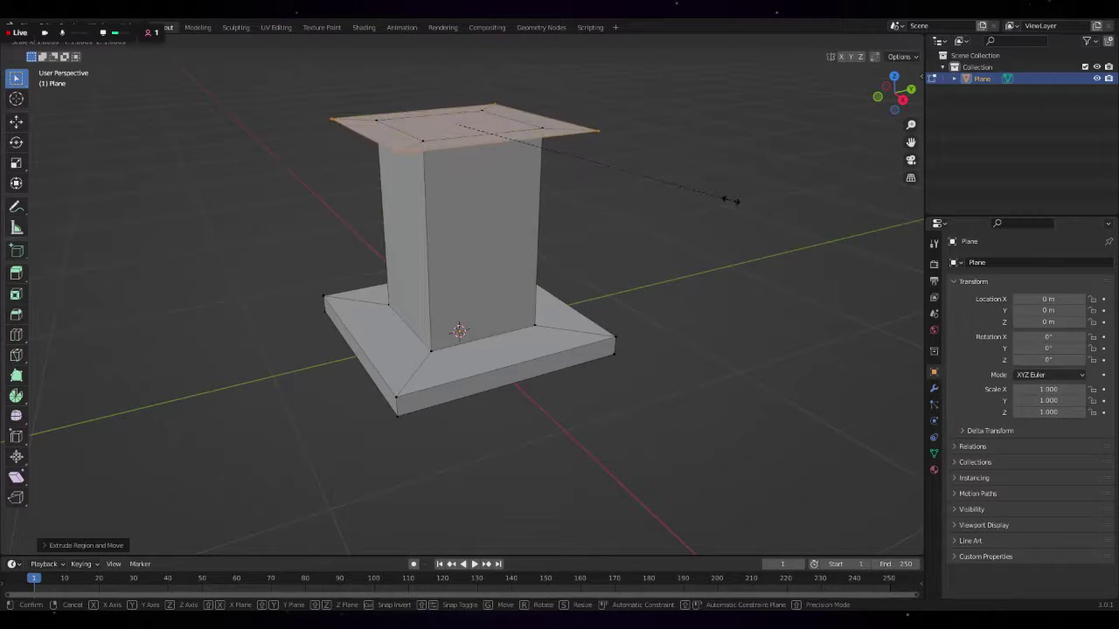
left_click(732, 201)
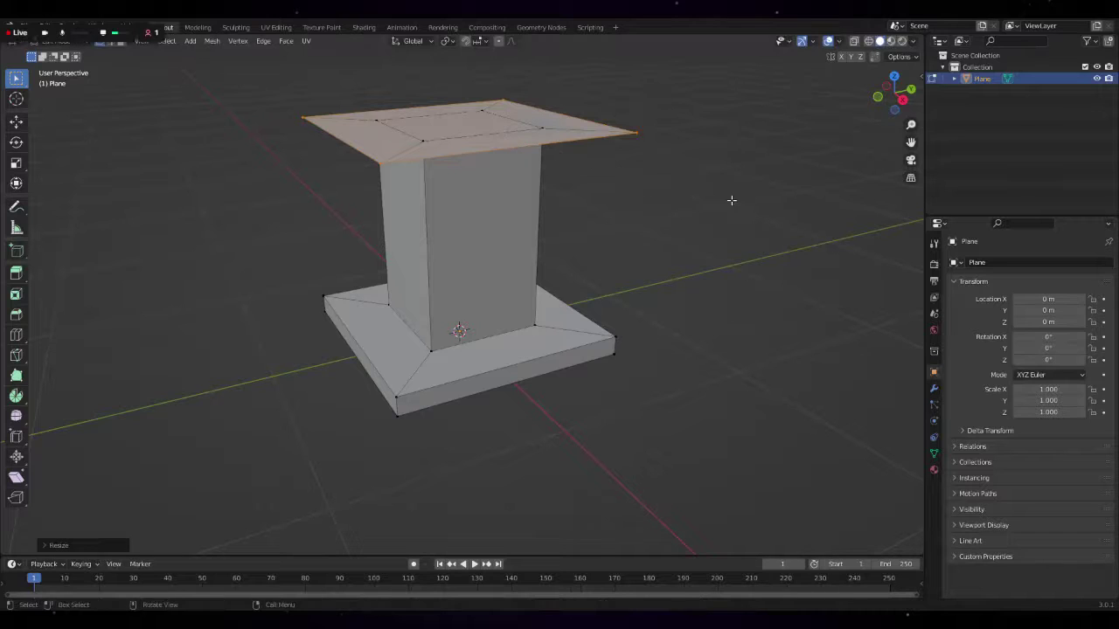
key("e")
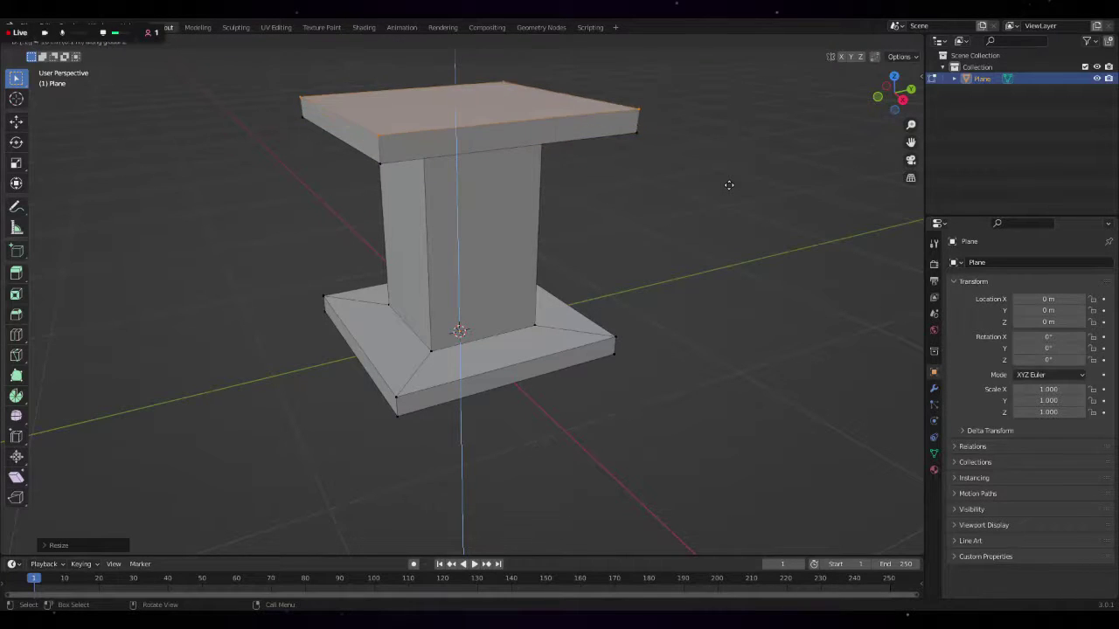
left_click(728, 184)
scroll(679, 220, "down", 2)
scroll(679, 221, "up", 1)
scroll(682, 250, "up", 1)
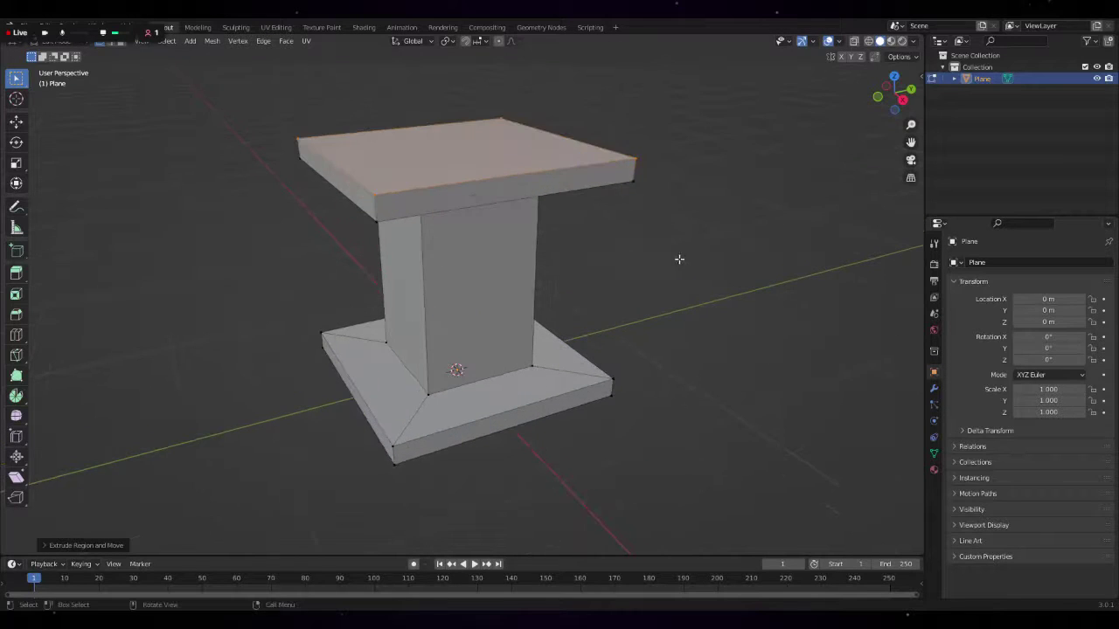
scroll(676, 257, "up", 1)
scroll(676, 254, "up", 1)
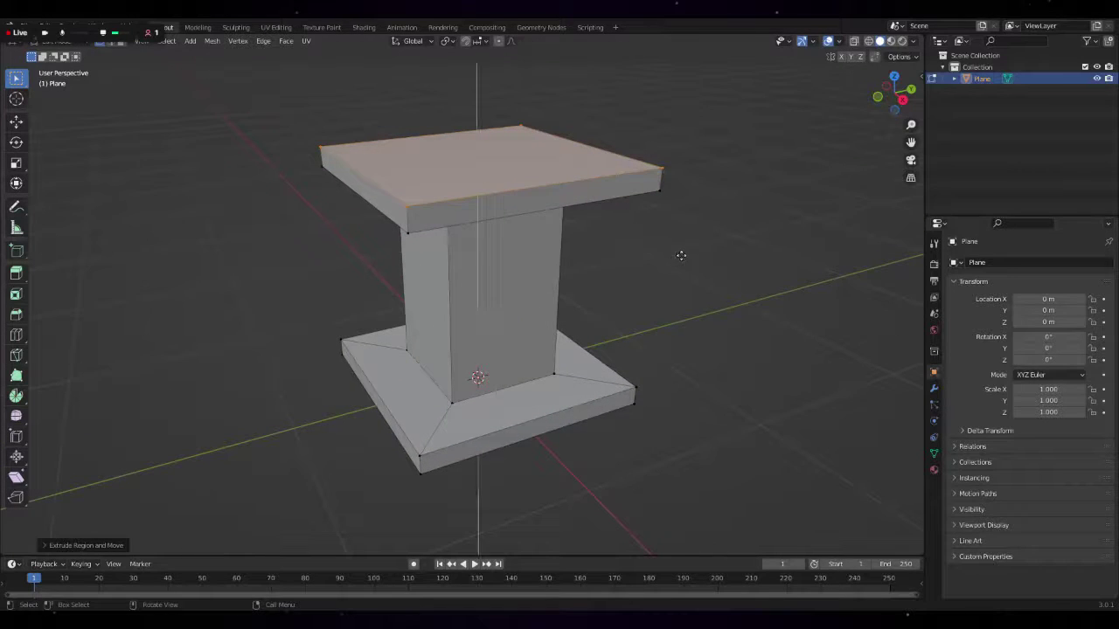
- Inset the cap's top face, extrude it upward and scale it into a tapered block
key("e")
key("s")
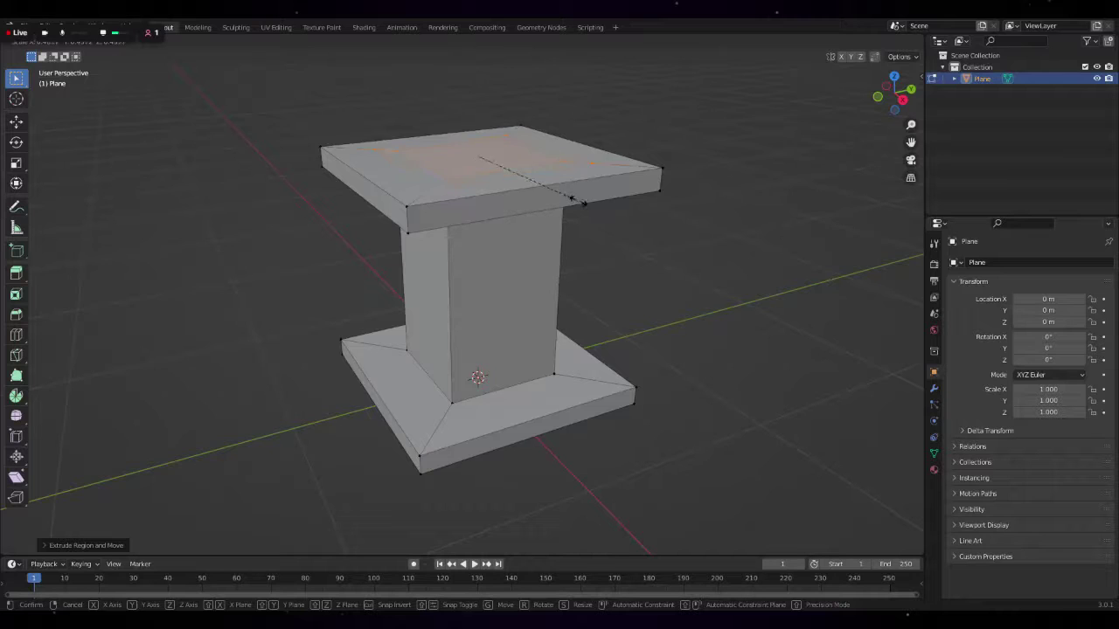
left_click(597, 204)
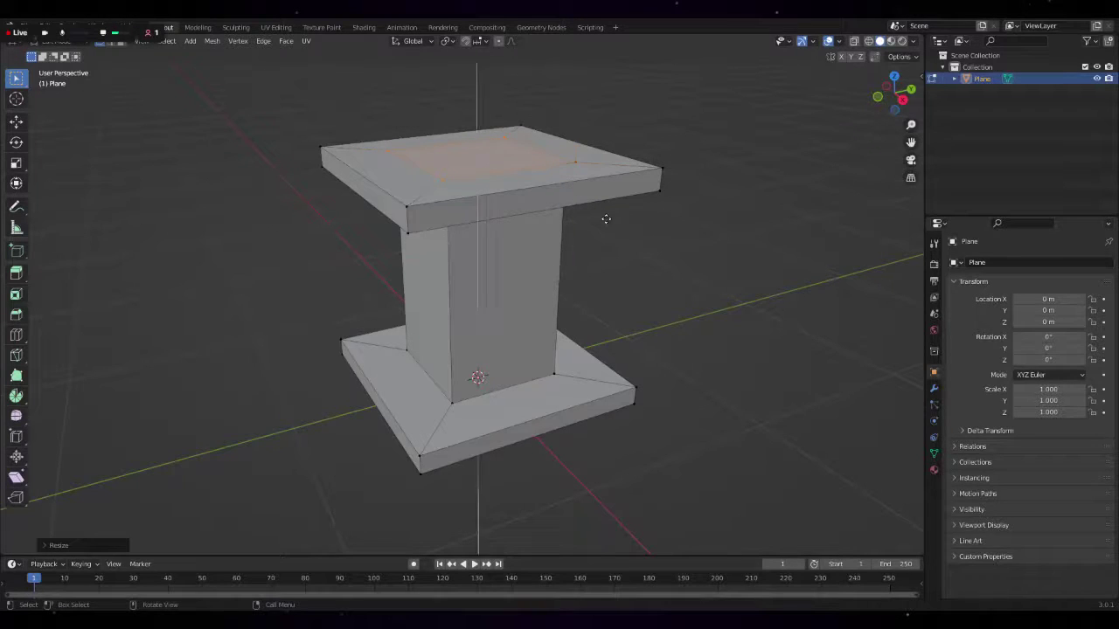
key("e")
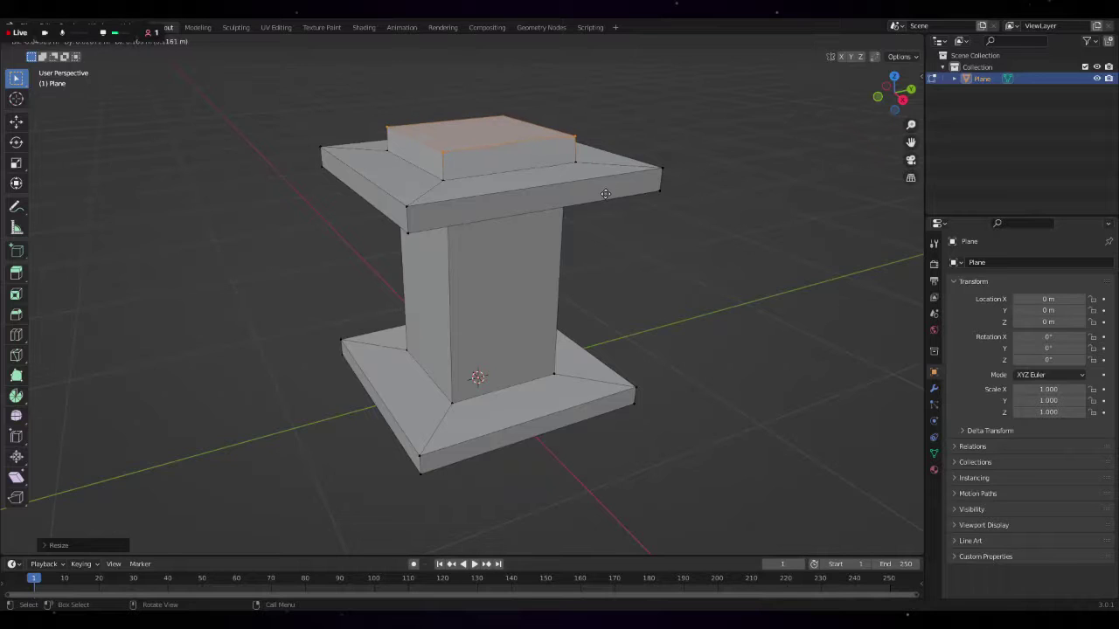
key("s")
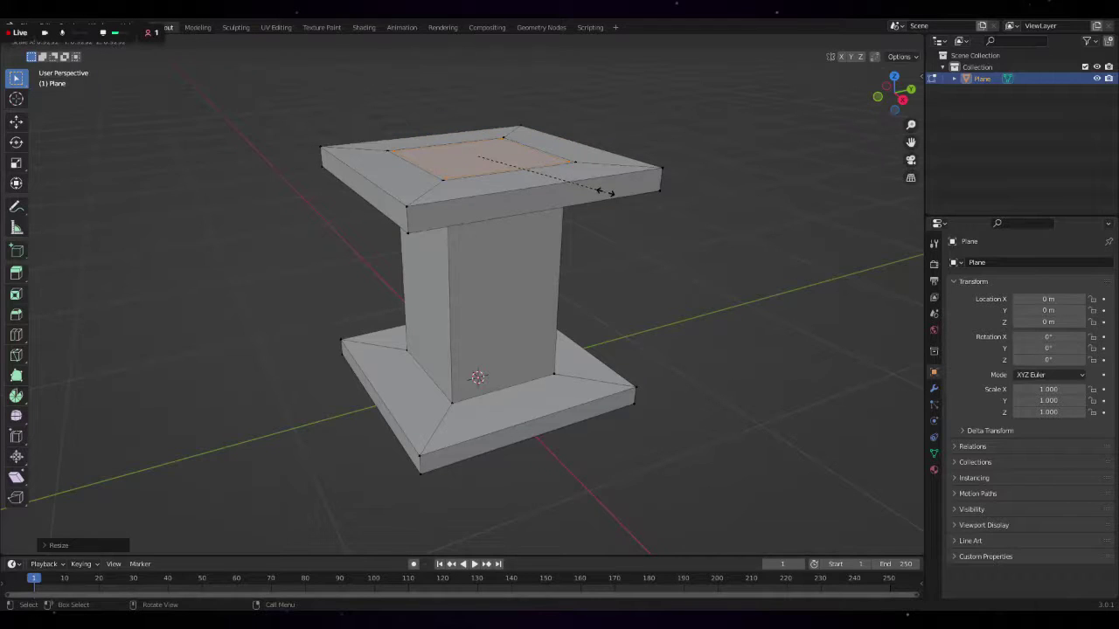
right_click(603, 191)
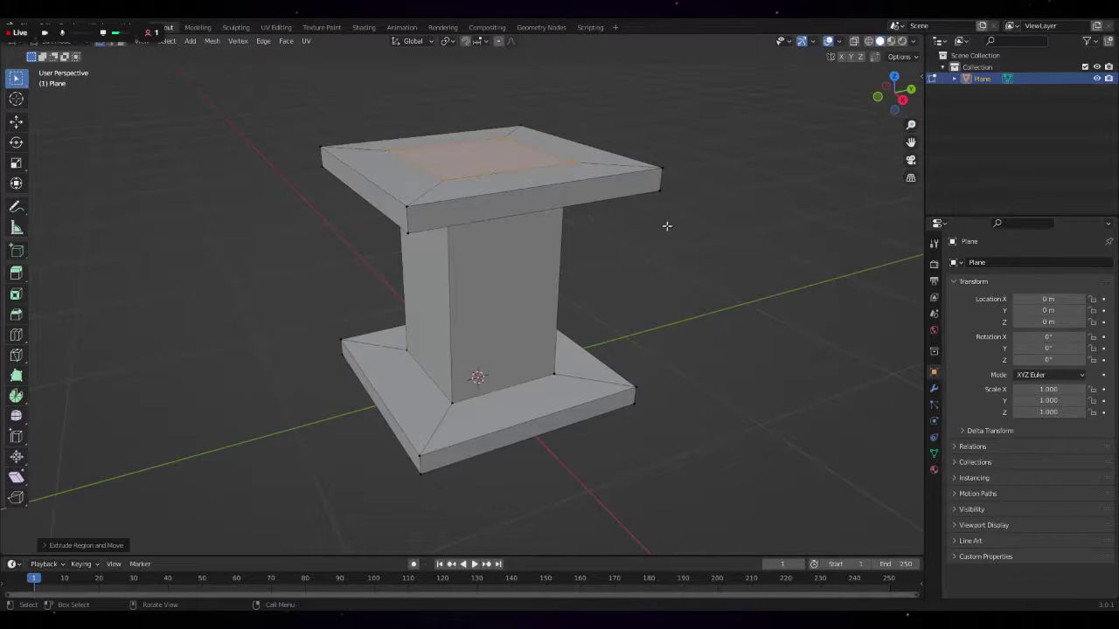
key("e")
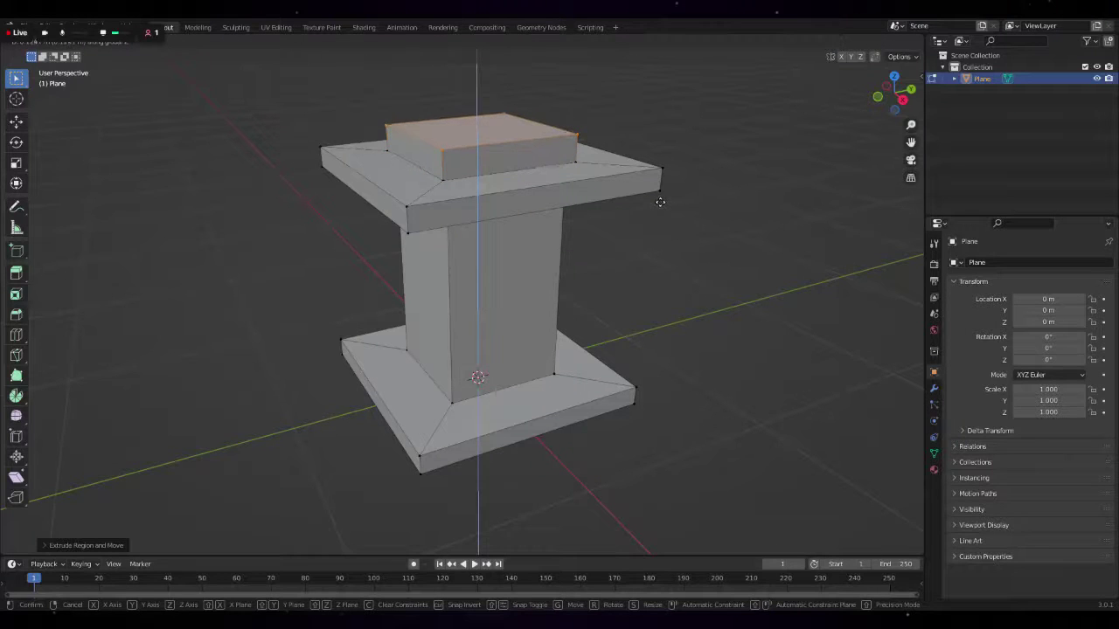
left_click(659, 197)
key("s")
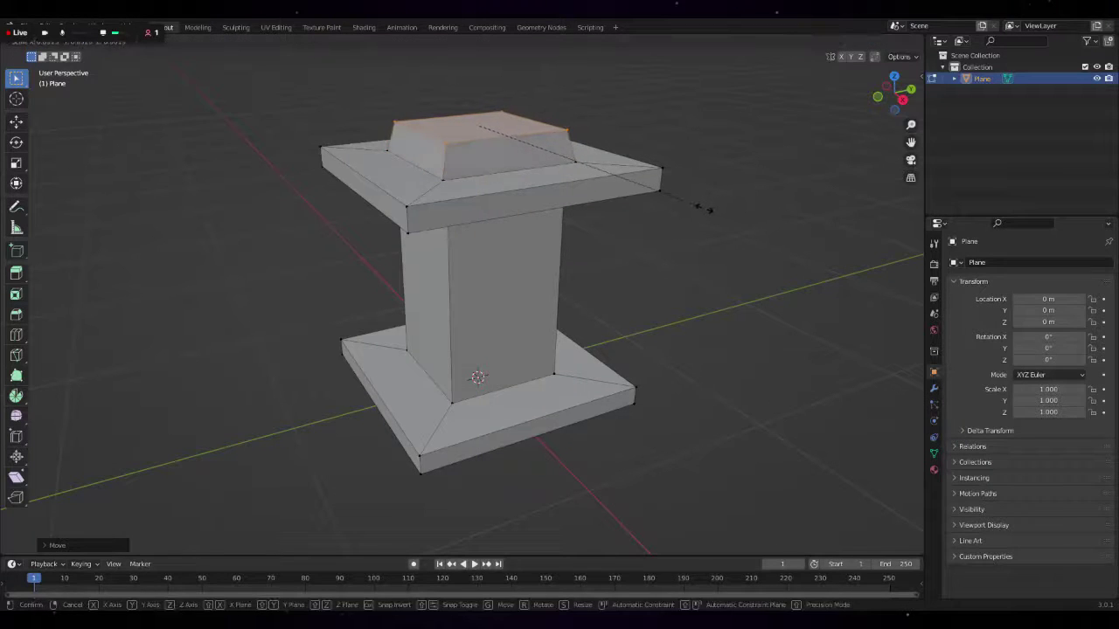
left_click(696, 207)
mouse_move(700, 215)
middle_mouse_down()
mouse_move(521, 290)
mouse_move(657, 292)
mouse_move(664, 336)
mouse_move(570, 342)
middle_mouse_up()
scroll(657, 292, "down", 3)
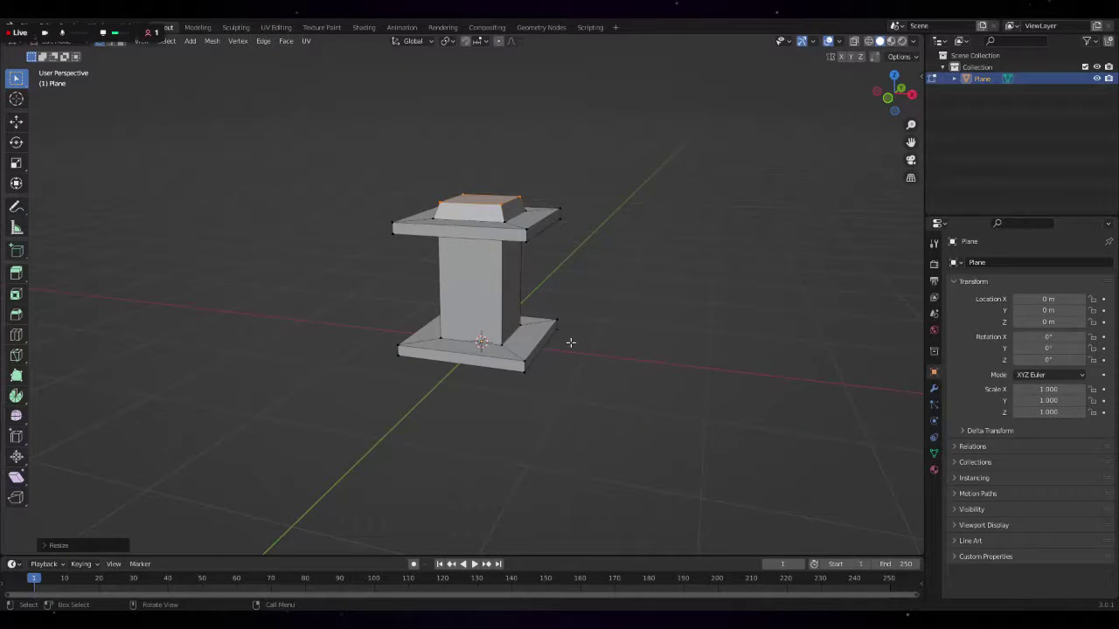
- Select the whole mesh and raise it along Z
key("a")
key("g")
key("z")
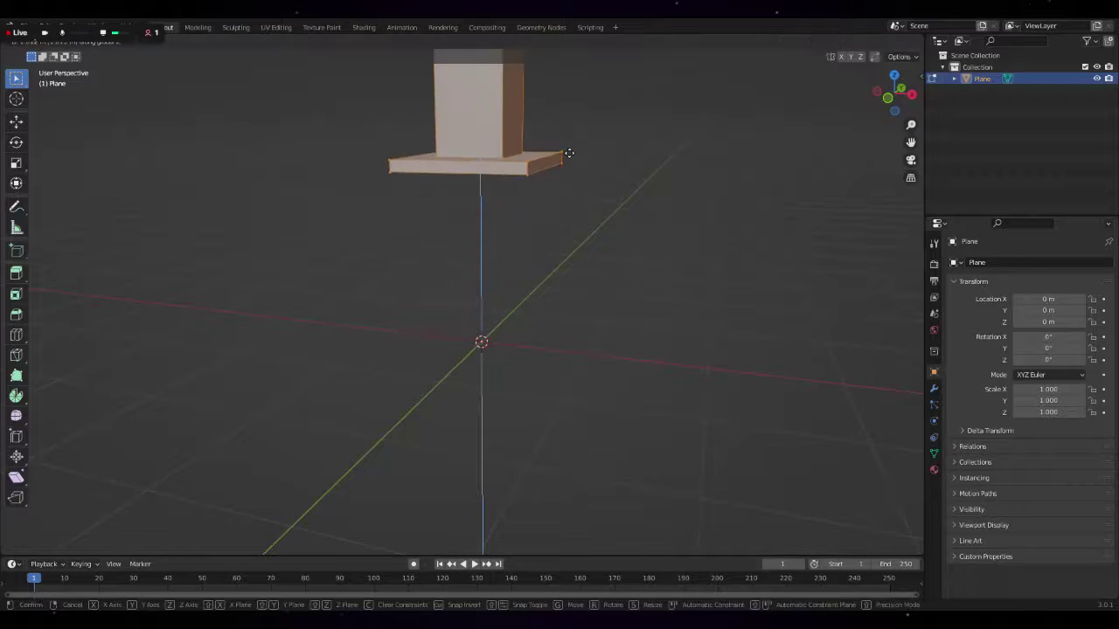
left_click(577, 228)
mouse_move(580, 245)
middle_mouse_down()
mouse_move(585, 189)
mouse_move(572, 240)
mouse_move(555, 182)
middle_mouse_up()
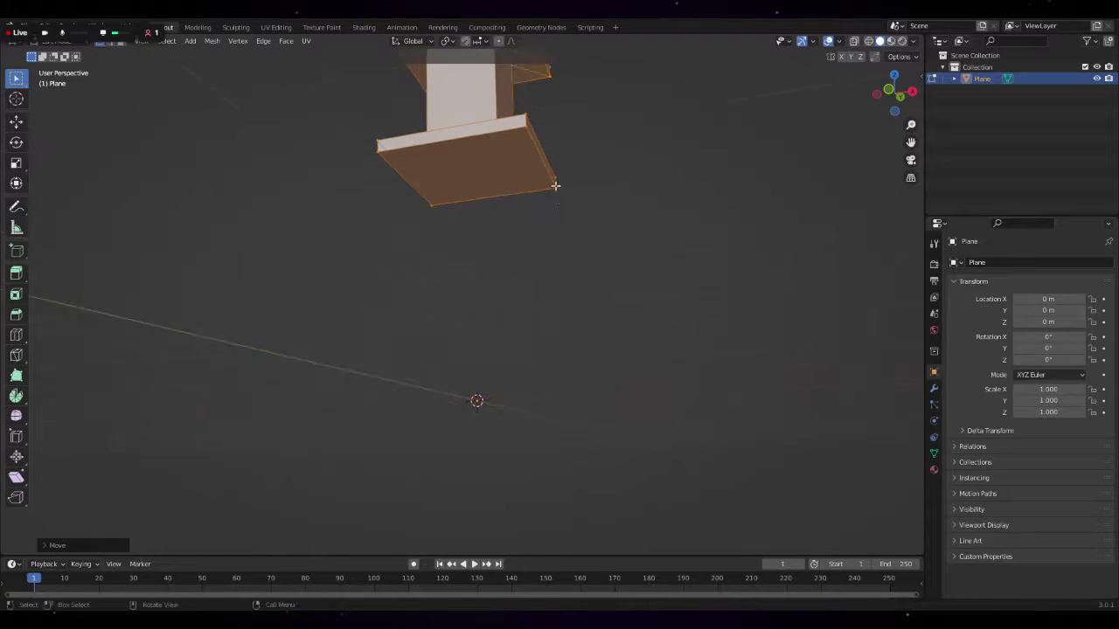
- Select the bottom plate's underside face and inset it inward
left_click(555, 186)
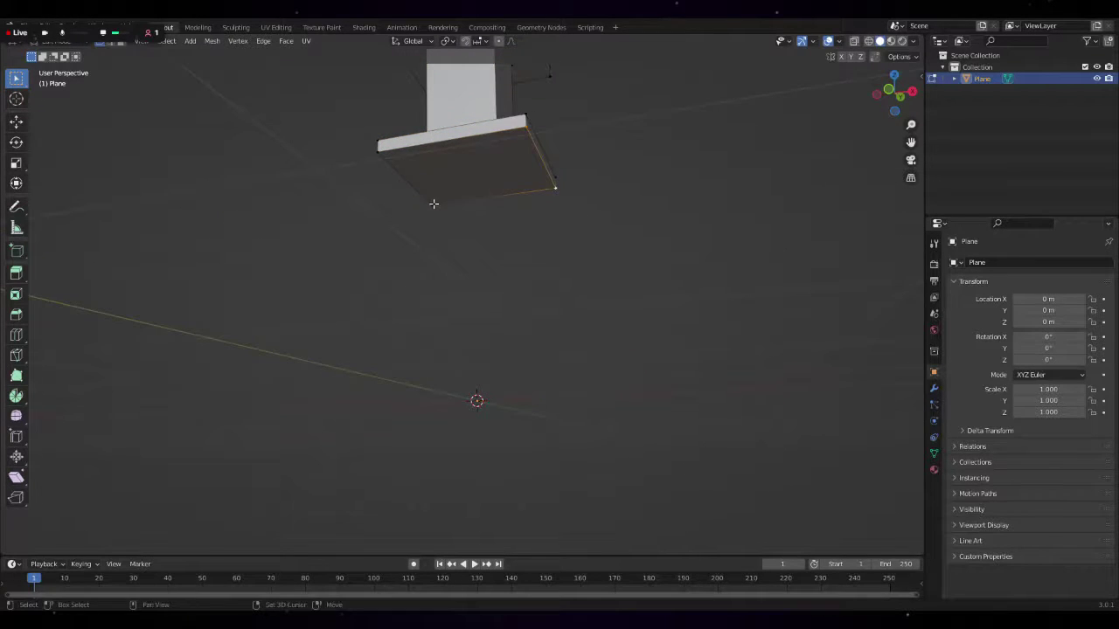
left_click(432, 204, "shift")
left_click(381, 151, "shift")
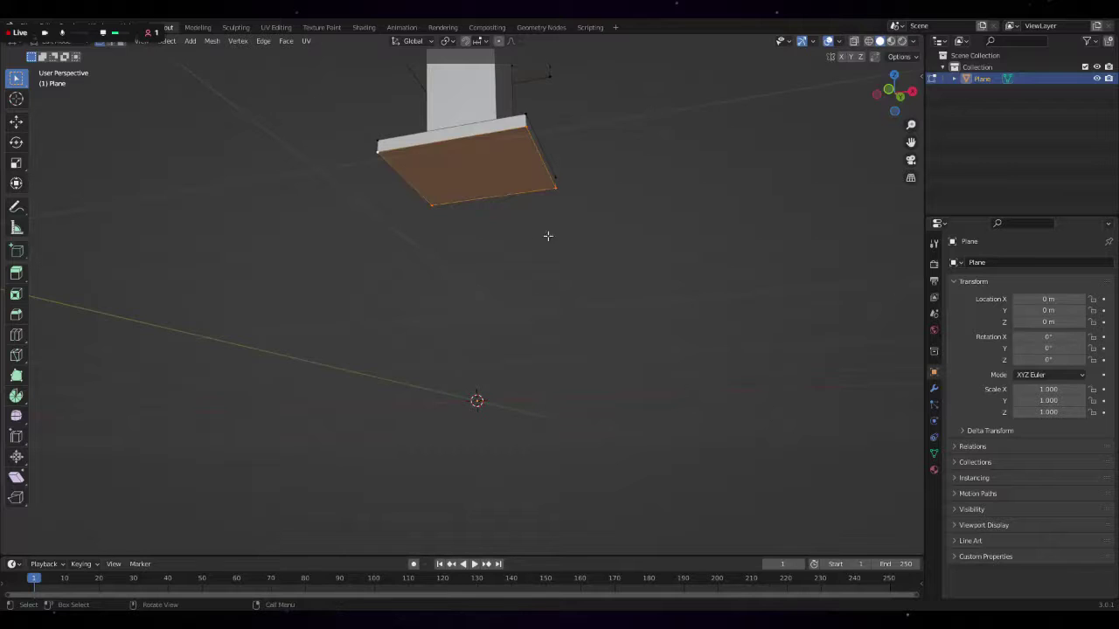
key("e")
right_click(593, 244)
key("s")
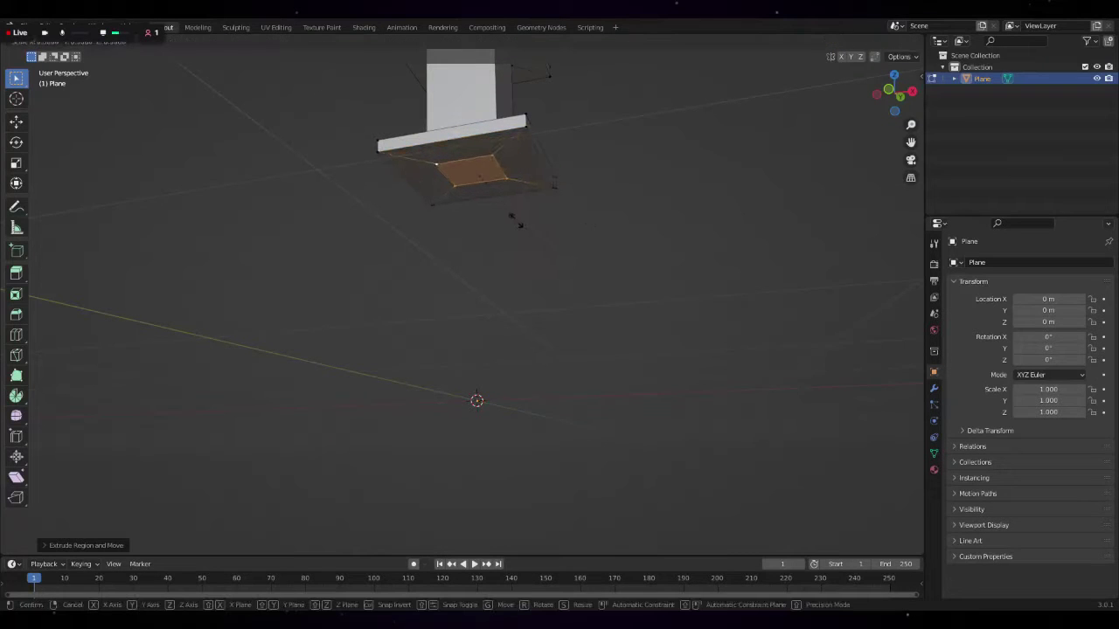
left_click(507, 219)
mouse_move(507, 219)
middle_mouse_down()
mouse_move(622, 239)
mouse_move(601, 271)
mouse_move(516, 298)
mouse_move(622, 350)
mouse_move(618, 319)
middle_mouse_up()
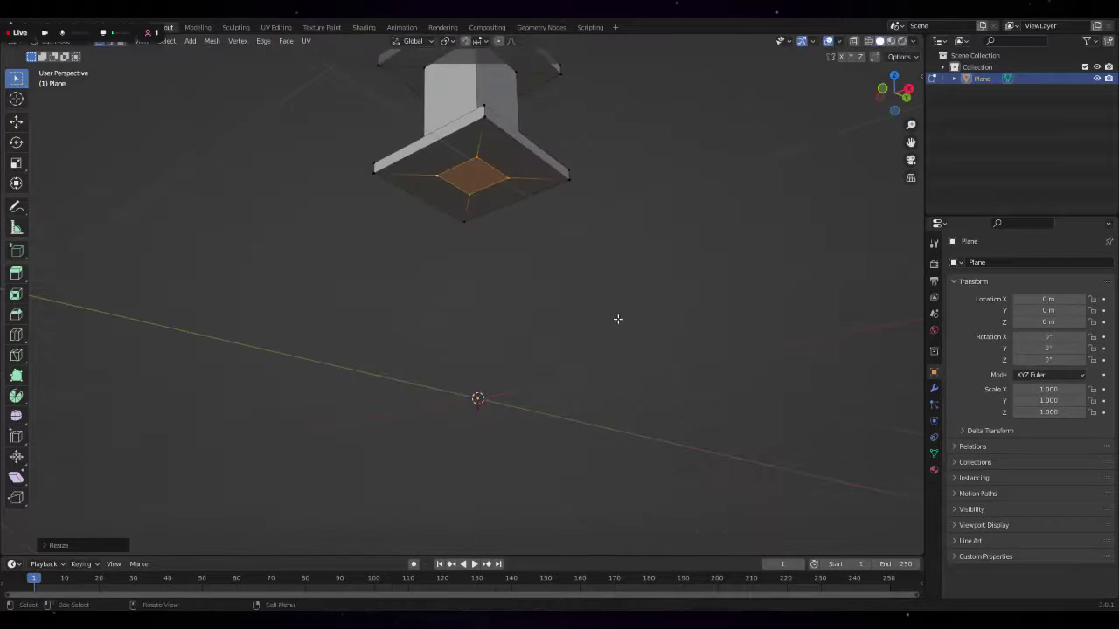
- Extrude the inset bottom face downward into a long square post
key("e")
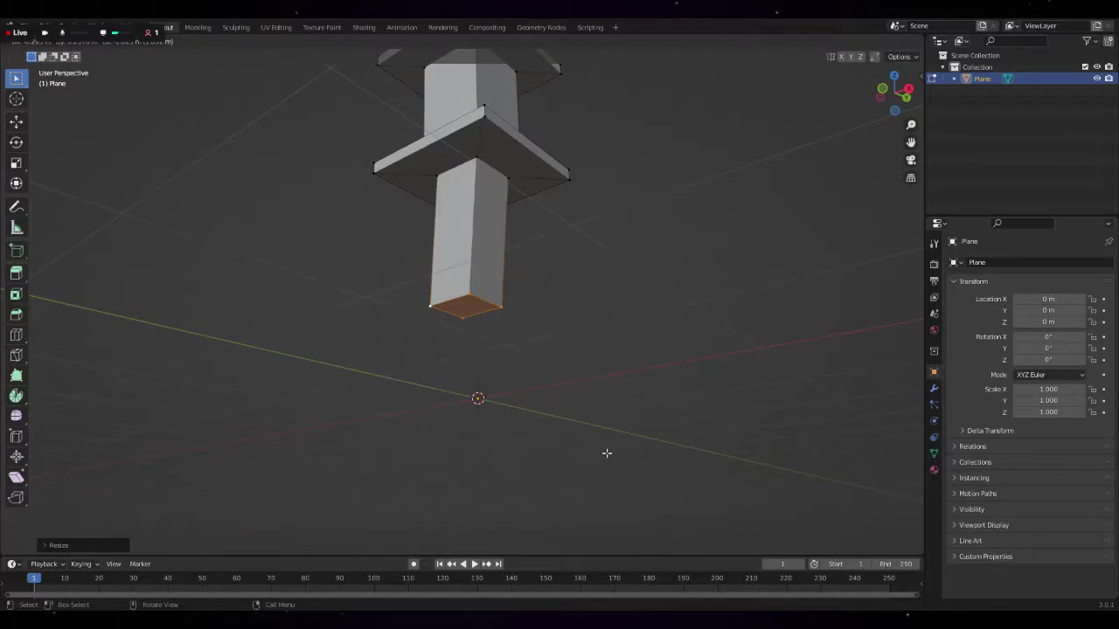
key("Escape")
key("e")
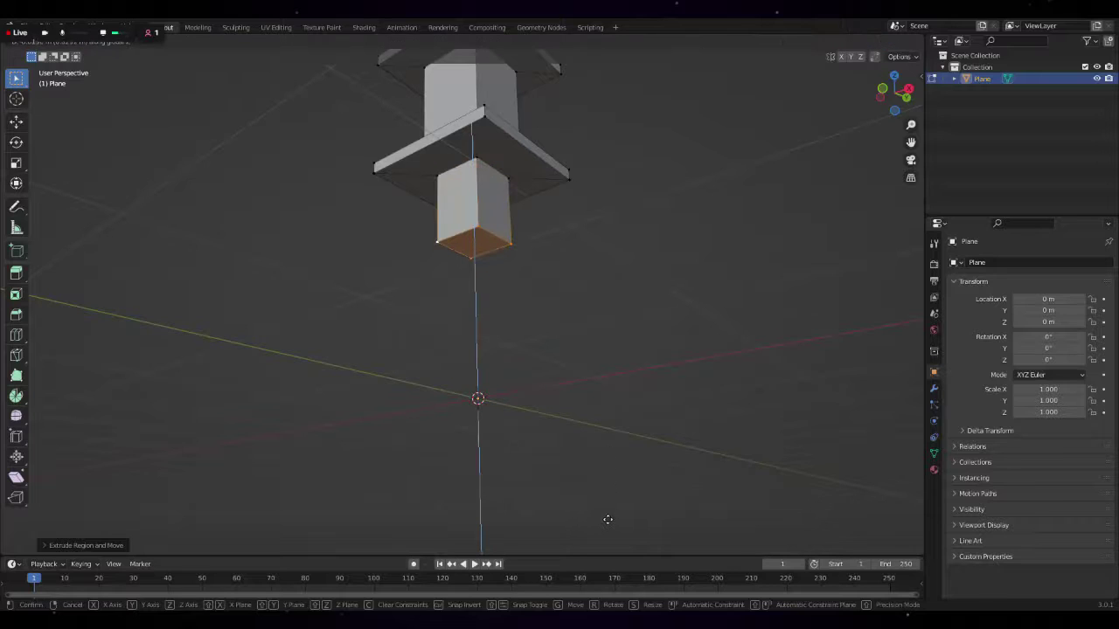
type("0.1")
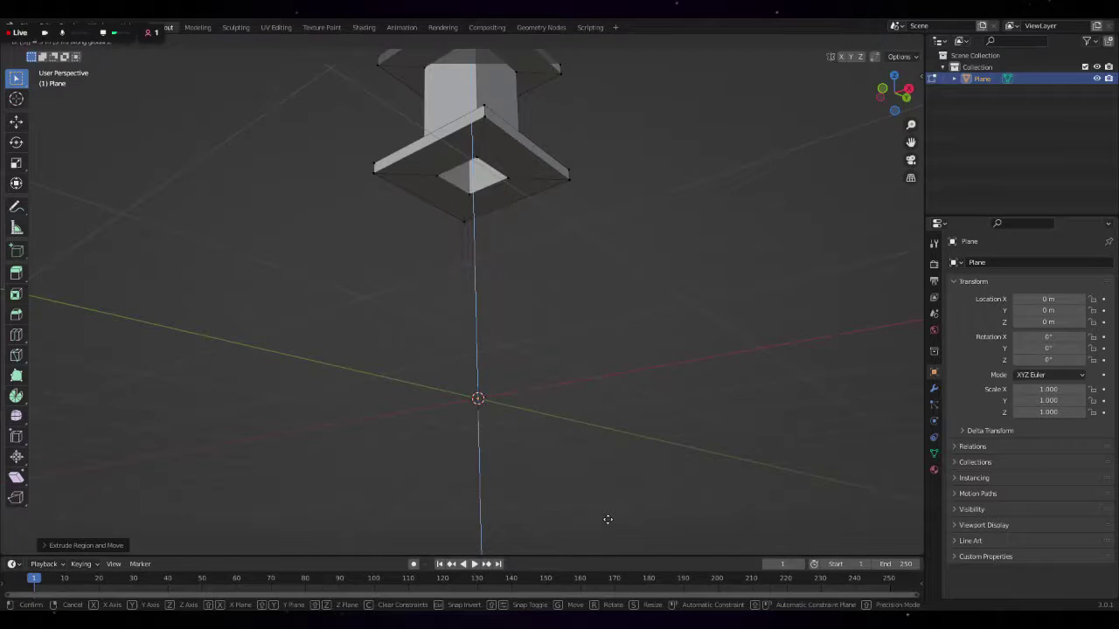
key("BackSpace")
key("BackSpace")
key("BackSpace")
key("Return")
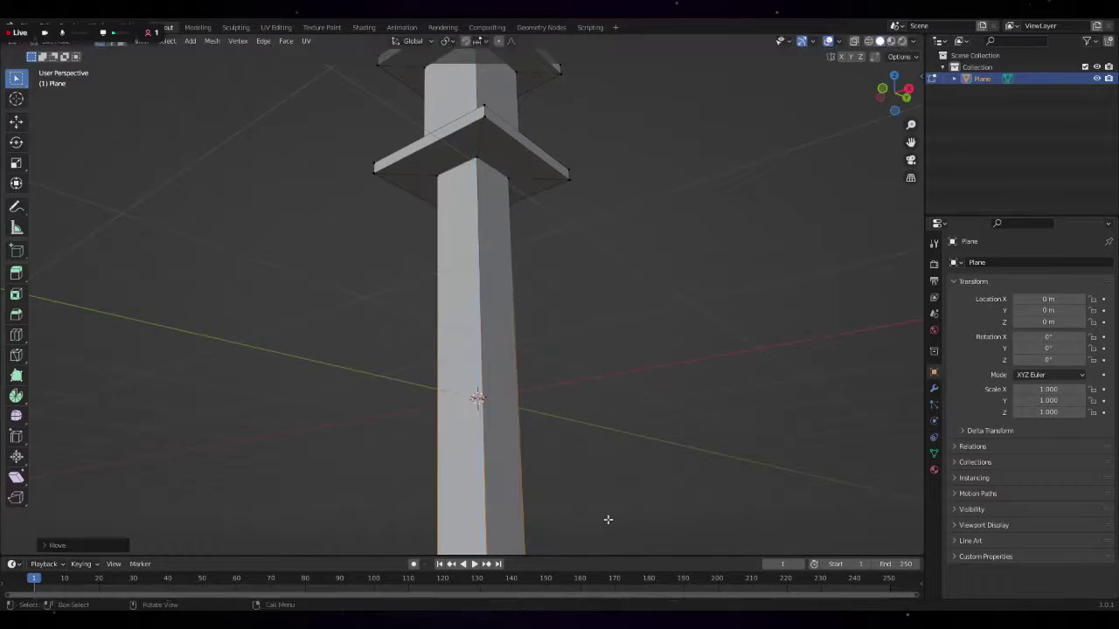
scroll(639, 407, "down", 5)
mouse_move(659, 370)
middle_mouse_down()
mouse_move(650, 390)
mouse_move(722, 404)
middle_mouse_up()
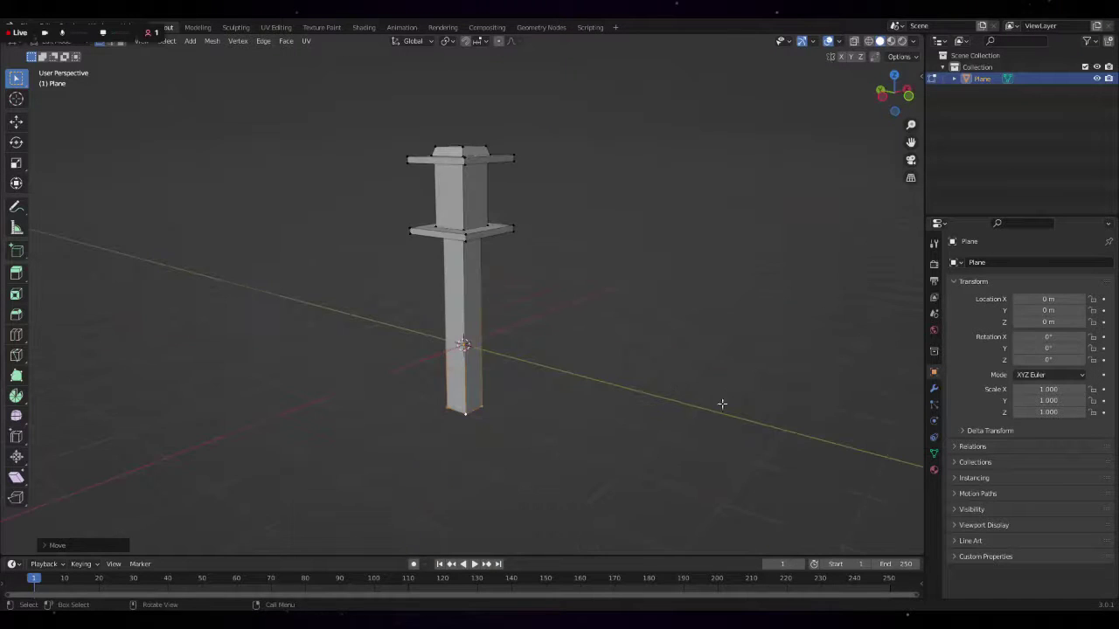
- Move the whole mesh along Z so the post's base sits on the ground
key("a")
key("g")
key("z")
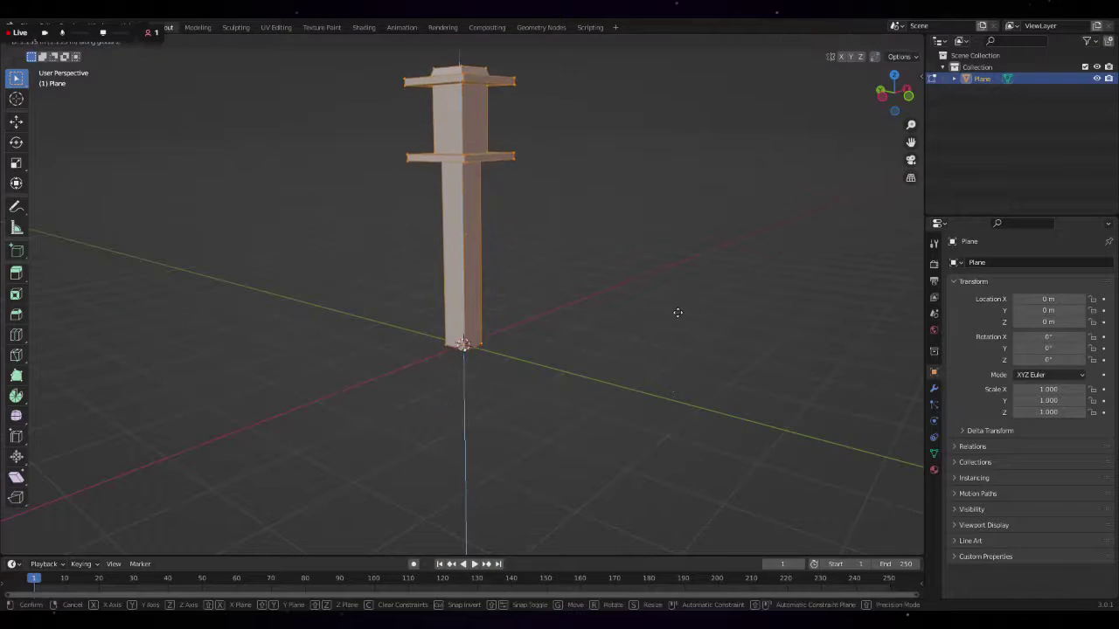
left_click(677, 305)
middle_click_drag(674, 307, 579, 320)
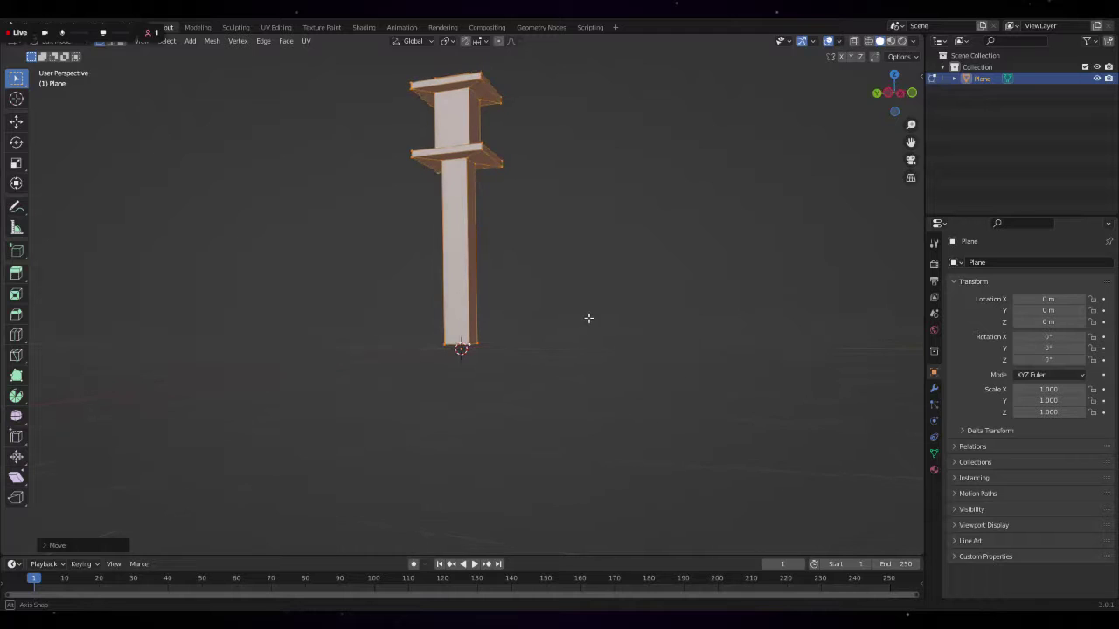
key("g")
key("z")
left_click(592, 320)
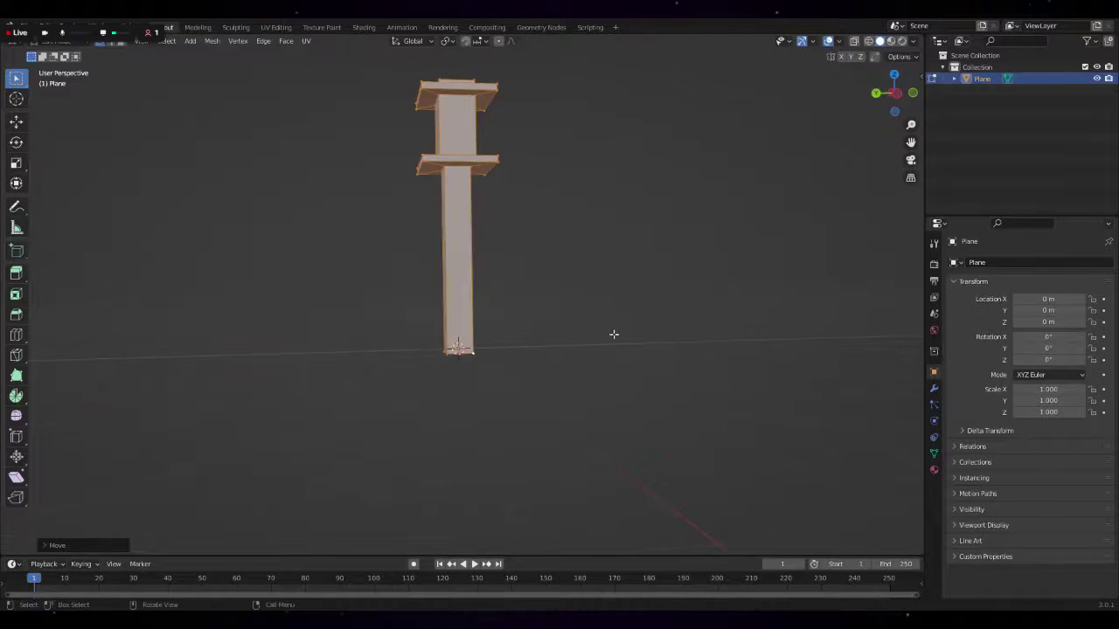
mouse_move(612, 335)
middle_mouse_down()
mouse_move(551, 336)
mouse_move(567, 245)
mouse_move(516, 327)
mouse_move(572, 320)
middle_mouse_up()
- Deselect everything and box-select the post's vertices from a front view
key("alt+a")
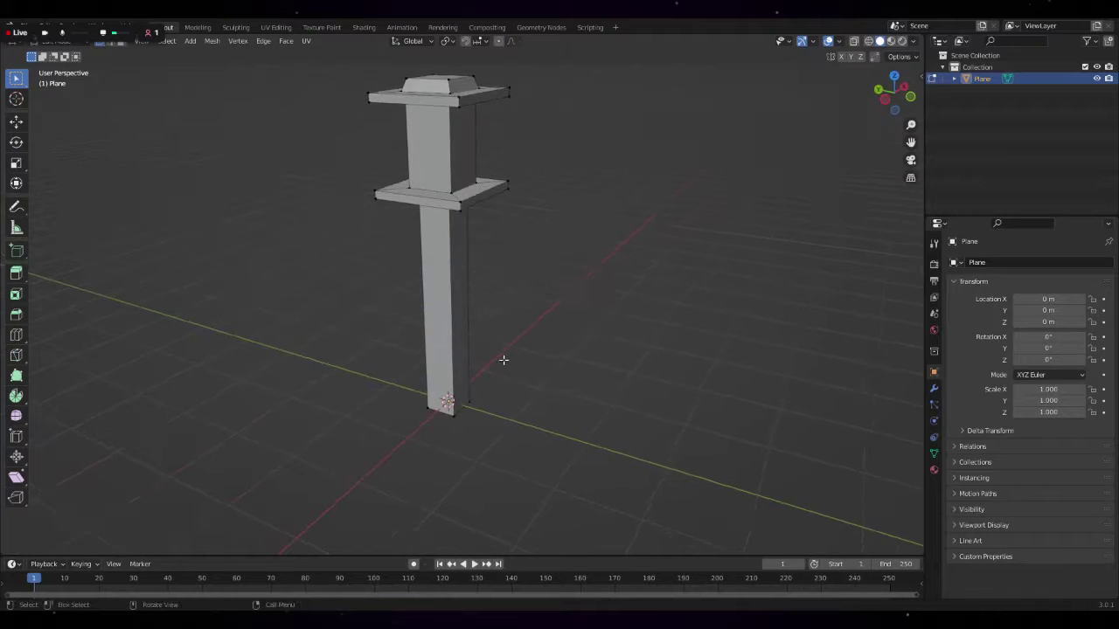
mouse_move(503, 360)
middle_mouse_down()
mouse_move(537, 314)
mouse_move(504, 402)
middle_mouse_up()
left_click_drag(505, 402, 425, 447)
middle_click_drag(425, 446, 563, 383)
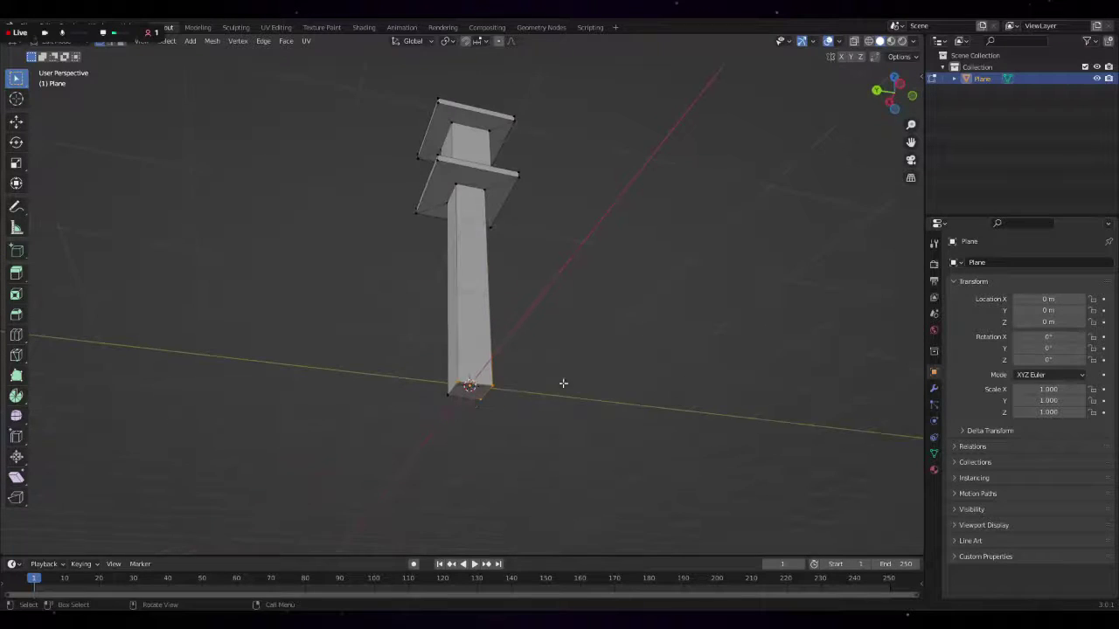
left_click_drag(563, 383, 420, 449)
middle_click_drag(419, 449, 511, 420)
mouse_move(479, 179)
middle_mouse_down("alt")
mouse_move(518, 259)
mouse_move(589, 257)
mouse_move(424, 262)
middle_mouse_up("alt")
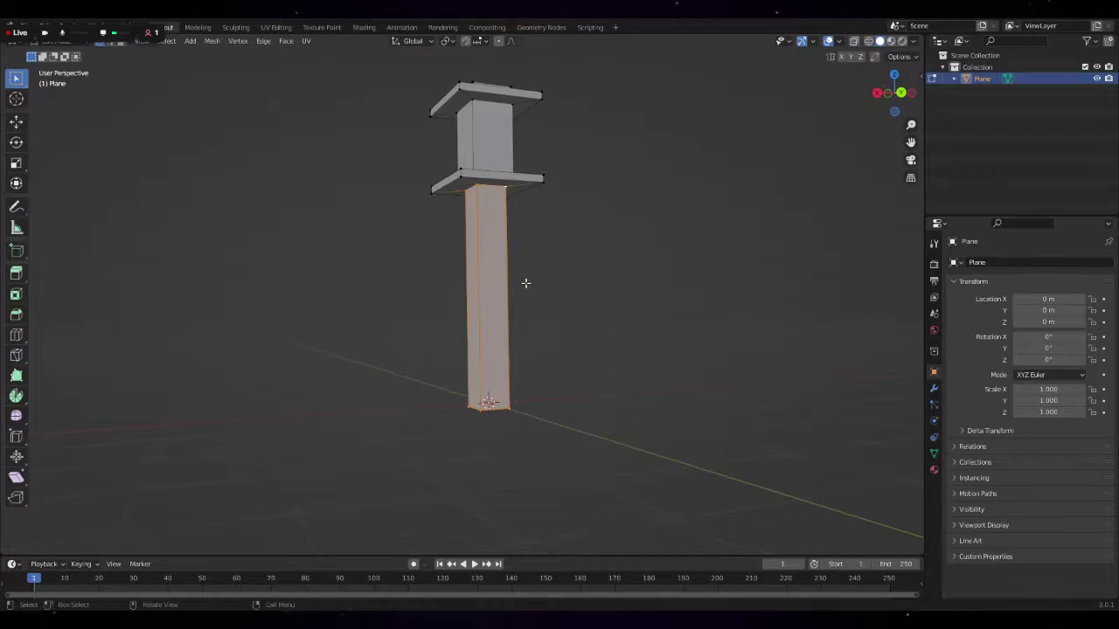
- Scale the selected post narrower along X and then Y, then deselect it
key("s")
key("x")
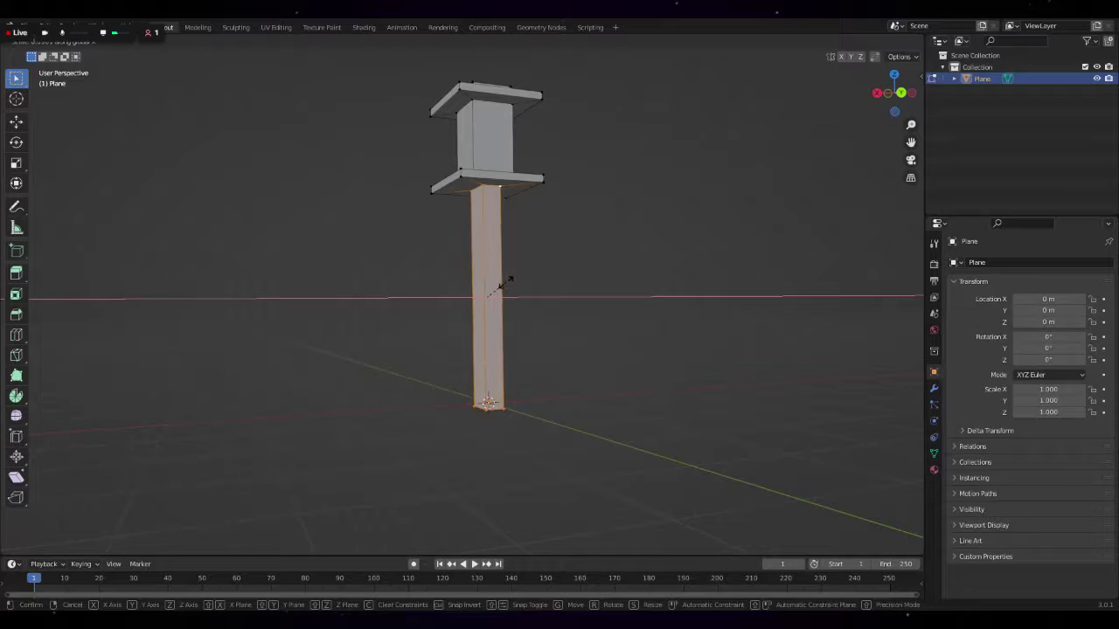
left_click(502, 281)
middle_click_drag(574, 297, 624, 320)
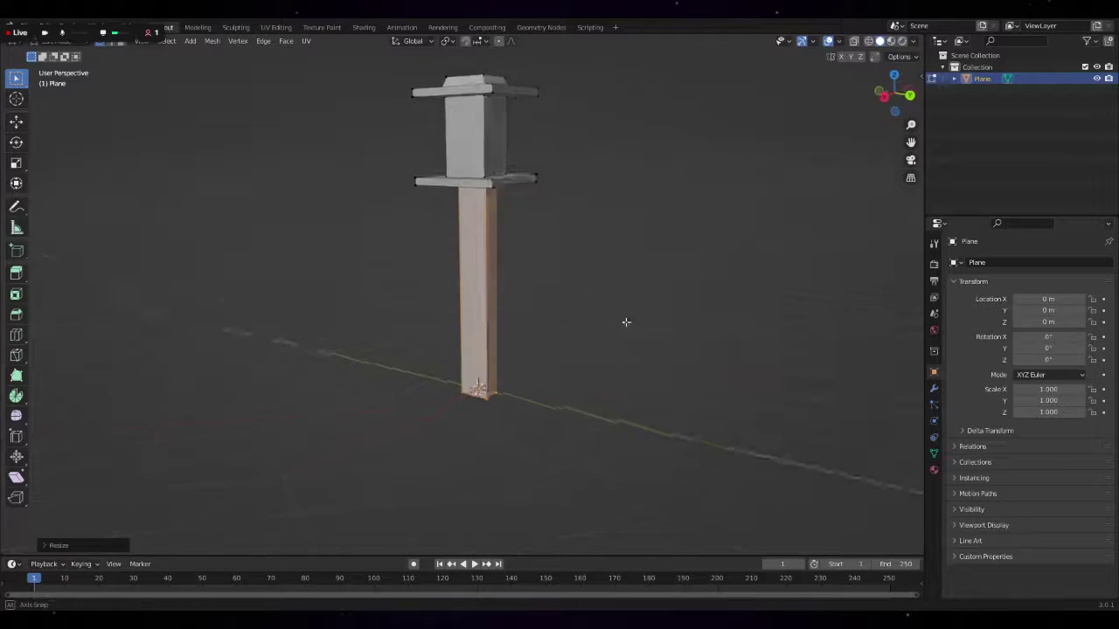
key("s")
key("y")
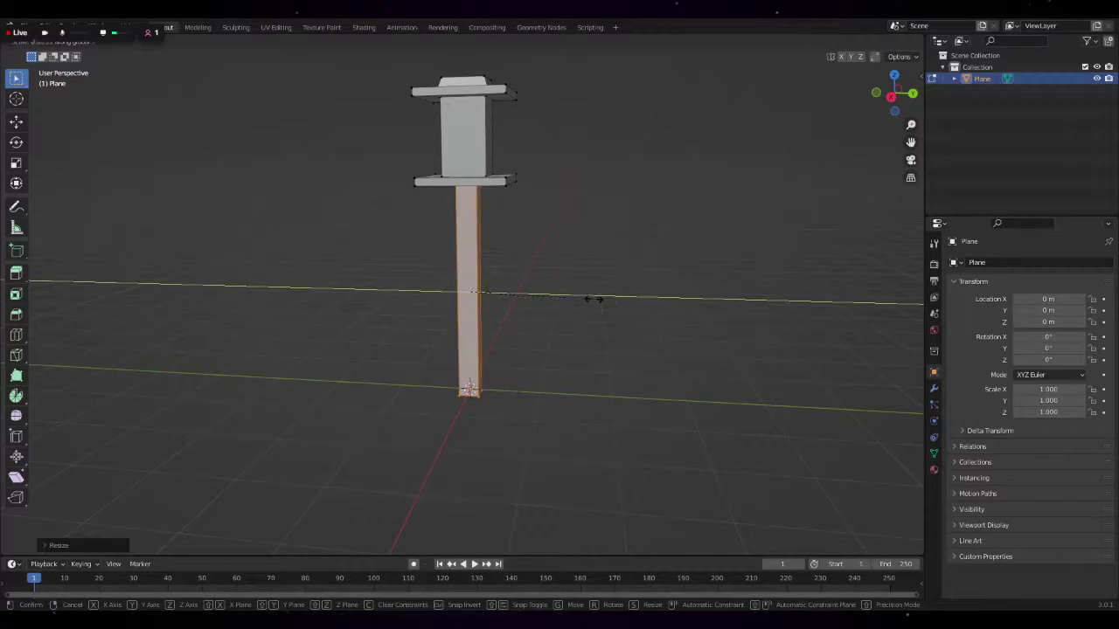
left_click(579, 292)
mouse_move(573, 293)
middle_mouse_down()
mouse_move(289, 297)
mouse_move(200, 239)
mouse_move(562, 292)
mouse_move(554, 329)
mouse_move(527, 265)
mouse_move(559, 192)
mouse_move(552, 239)
mouse_move(575, 271)
mouse_move(624, 270)
mouse_move(620, 295)
mouse_move(659, 275)
mouse_move(632, 295)
mouse_move(664, 309)
mouse_move(590, 278)
mouse_move(604, 257)
middle_mouse_up()
left_click(560, 243)
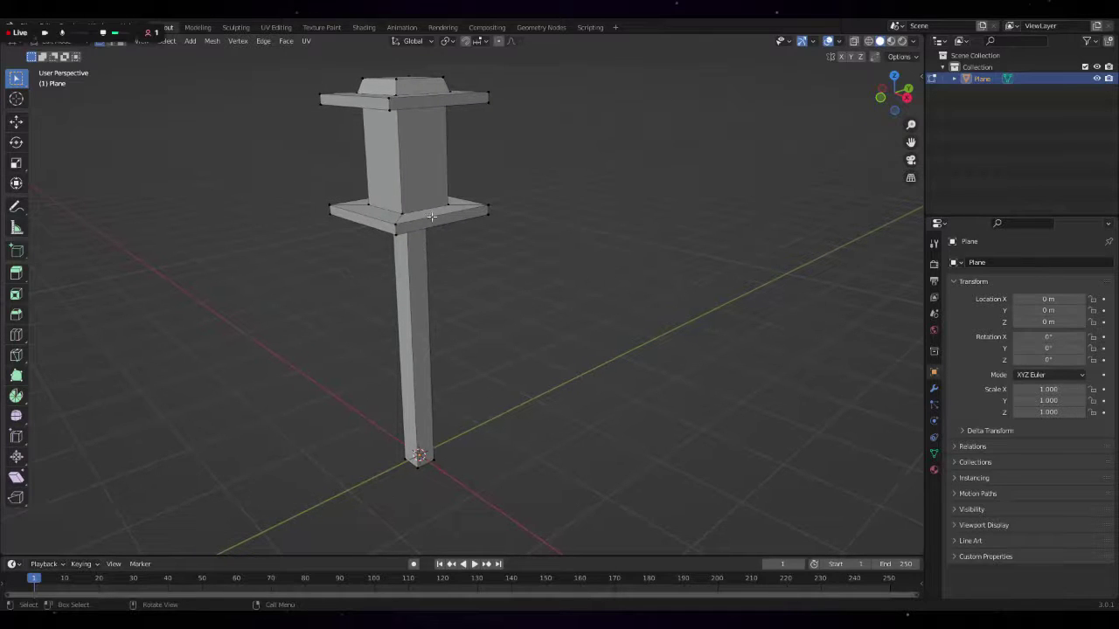
- Select the lantern box faces and move them 0.5 along X
middle_click_drag(540, 242, 542, 202)
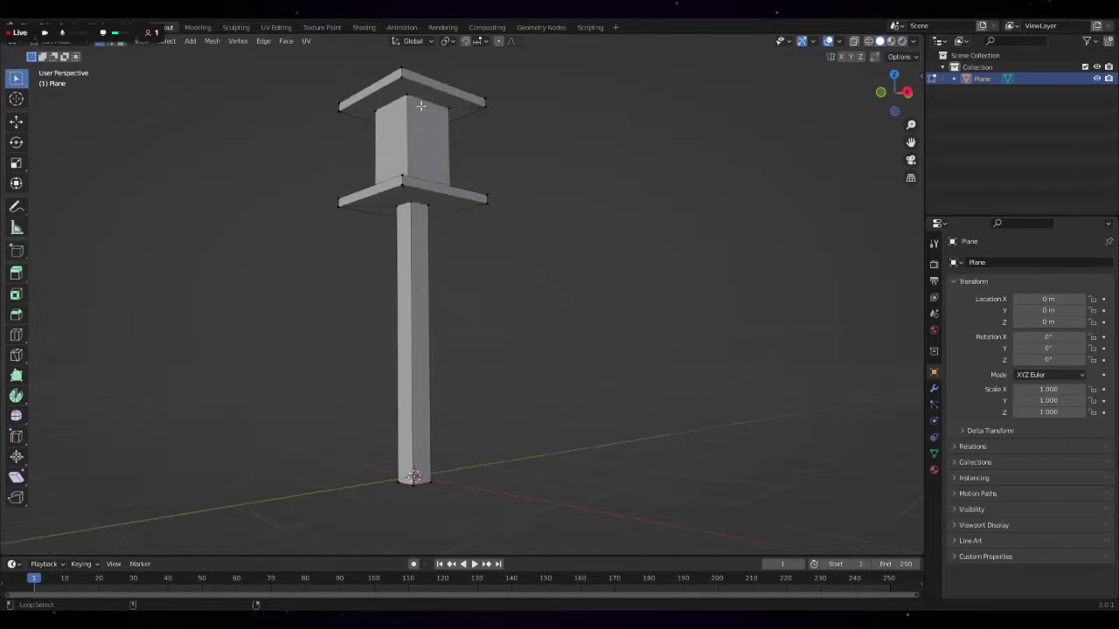
left_click(419, 103)
key("Up")
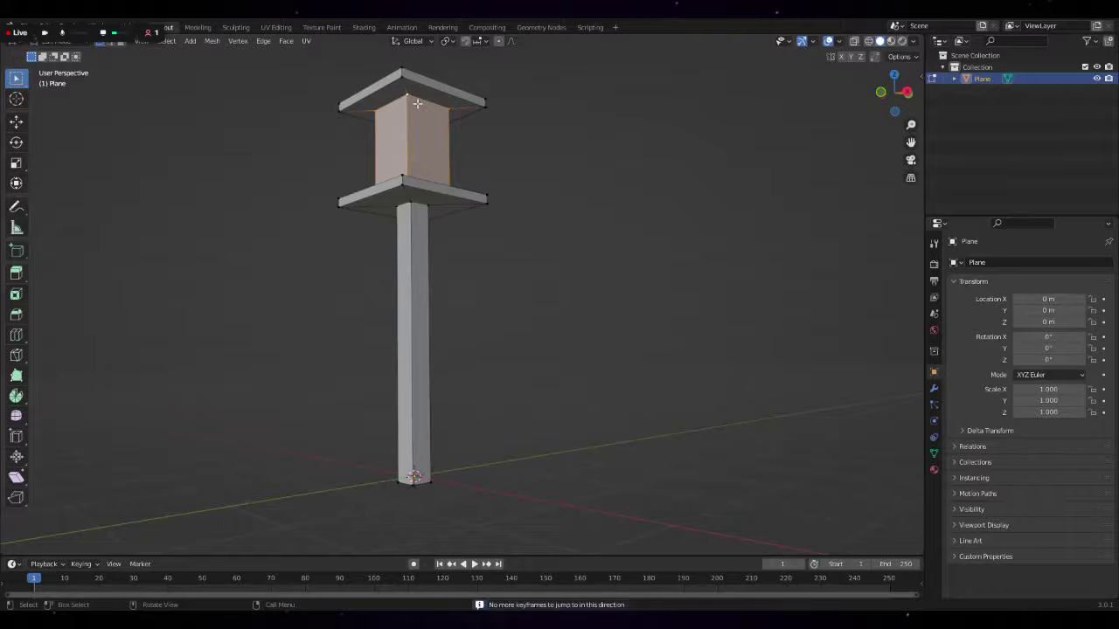
middle_click_drag(595, 138, 646, 176)
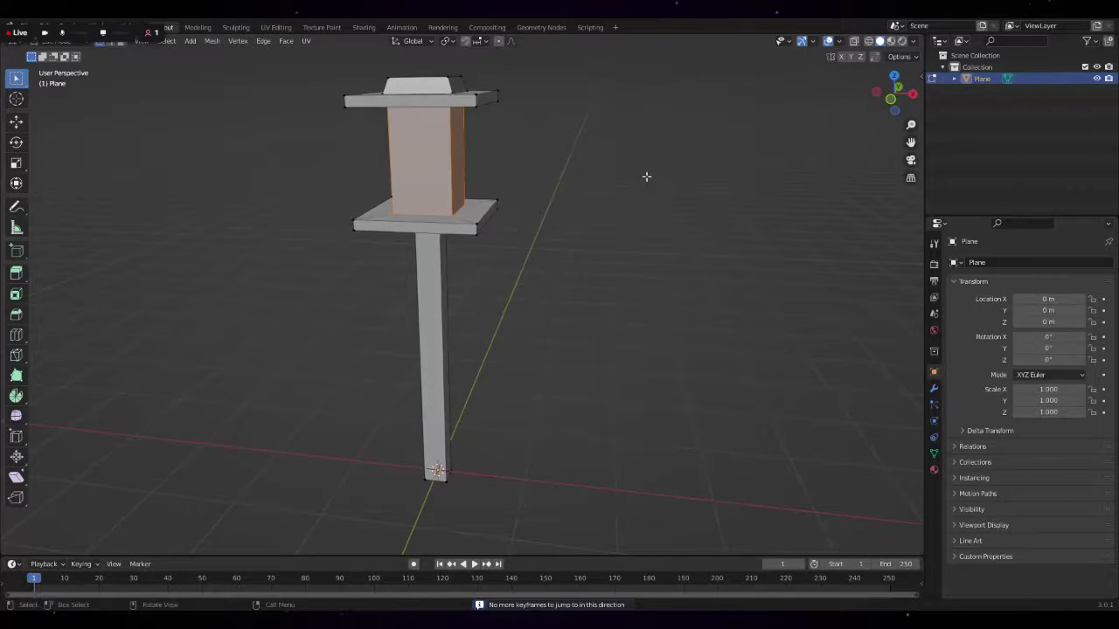
key("g")
type("x")
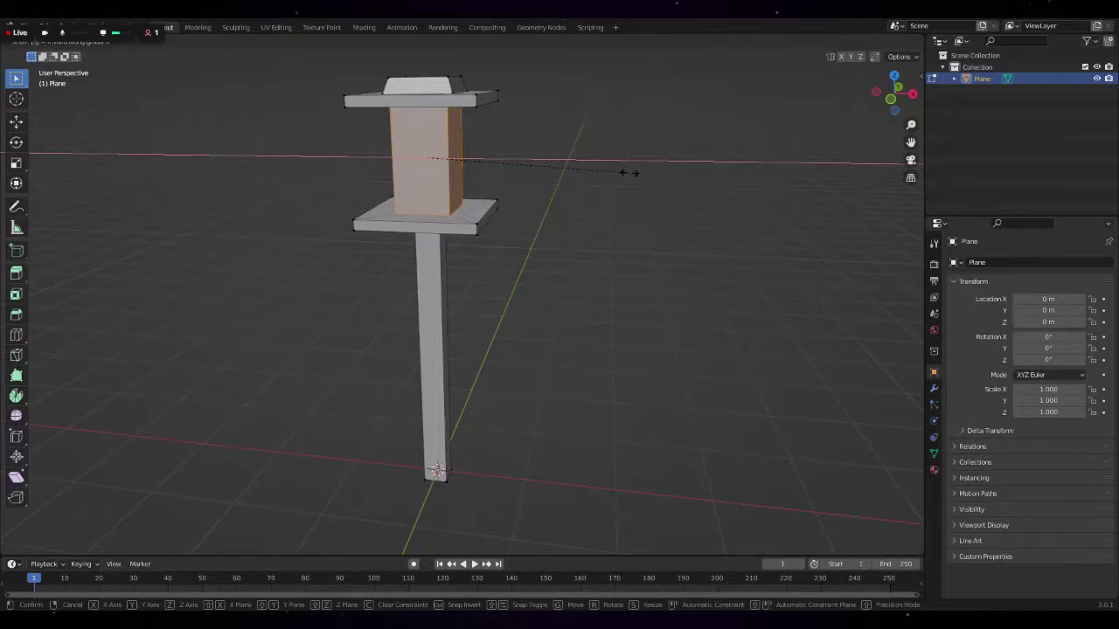
type(".5")
key("Return")
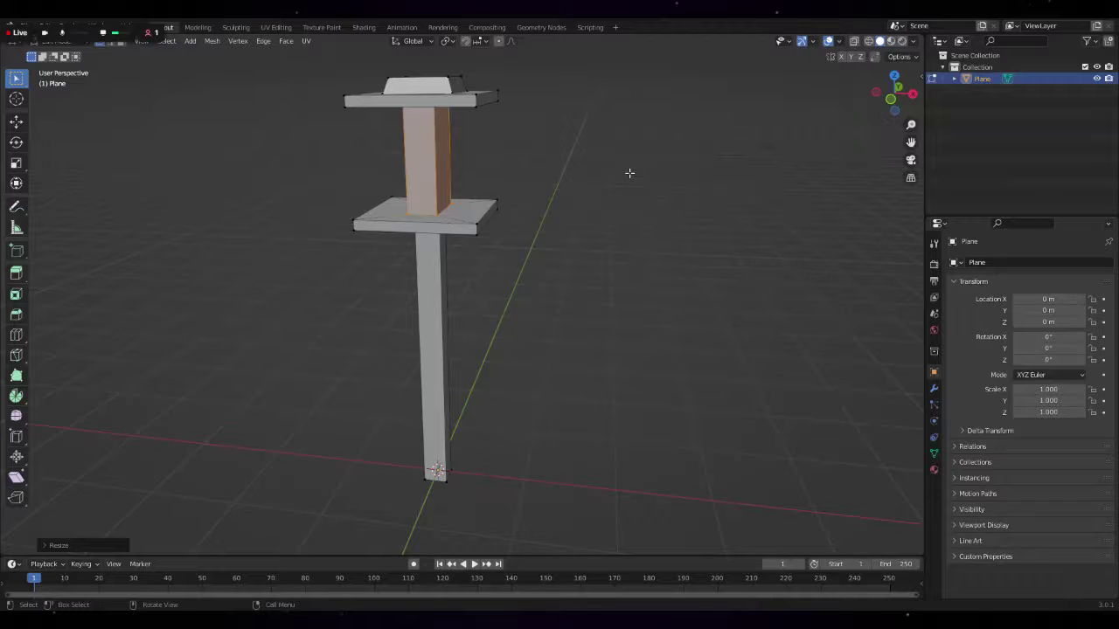
- Scale the middle column to 0.5 along Y, then clear the selection
key("s")
key("y")
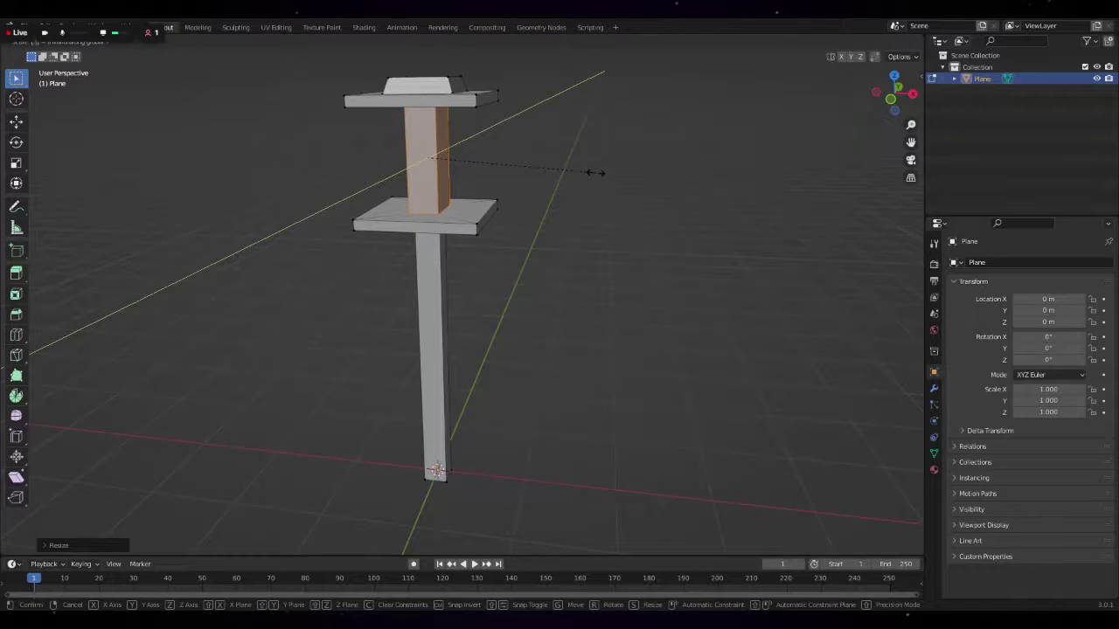
type(".5")
key("Return")
mouse_move(507, 172)
middle_mouse_down()
mouse_move(562, 173)
mouse_move(611, 241)
mouse_move(599, 255)
mouse_move(633, 238)
middle_mouse_up()
left_click(632, 248)
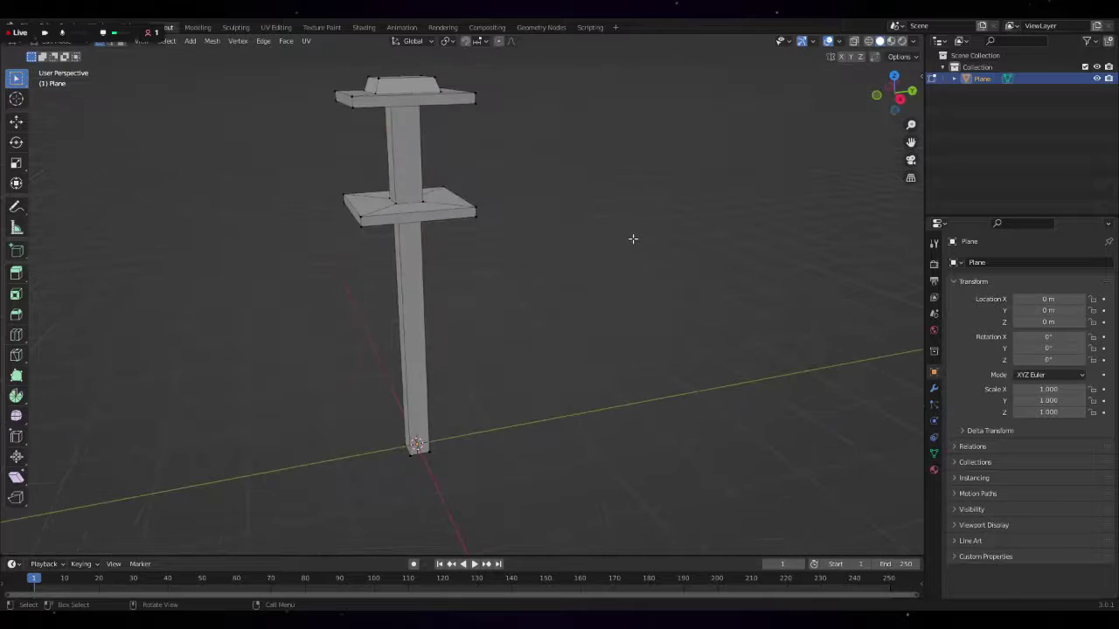
key("a")
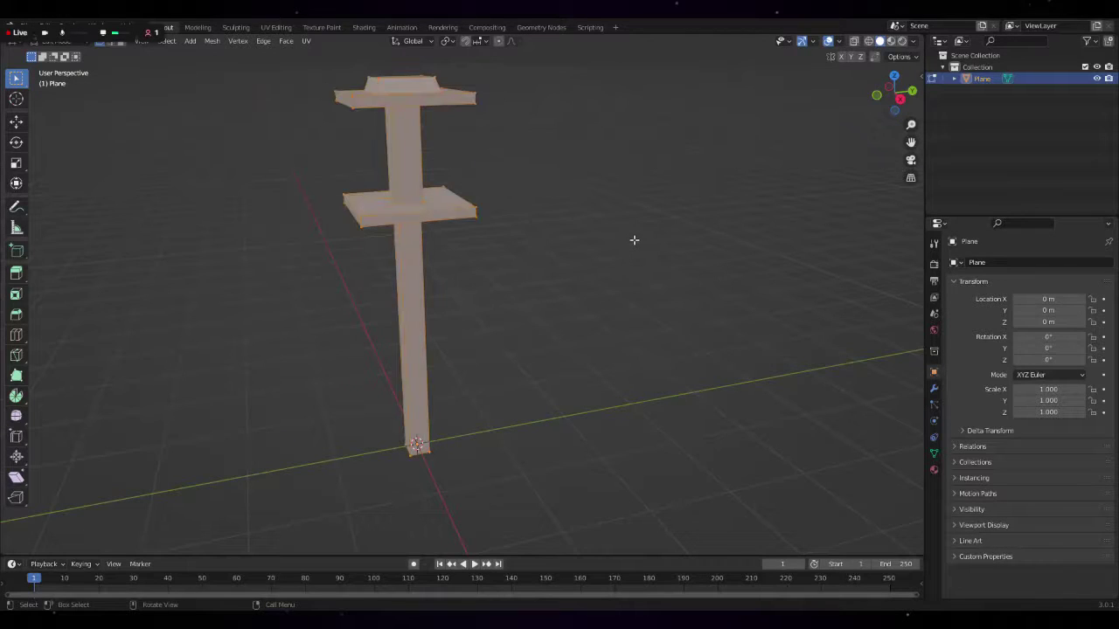
key("alt+a")
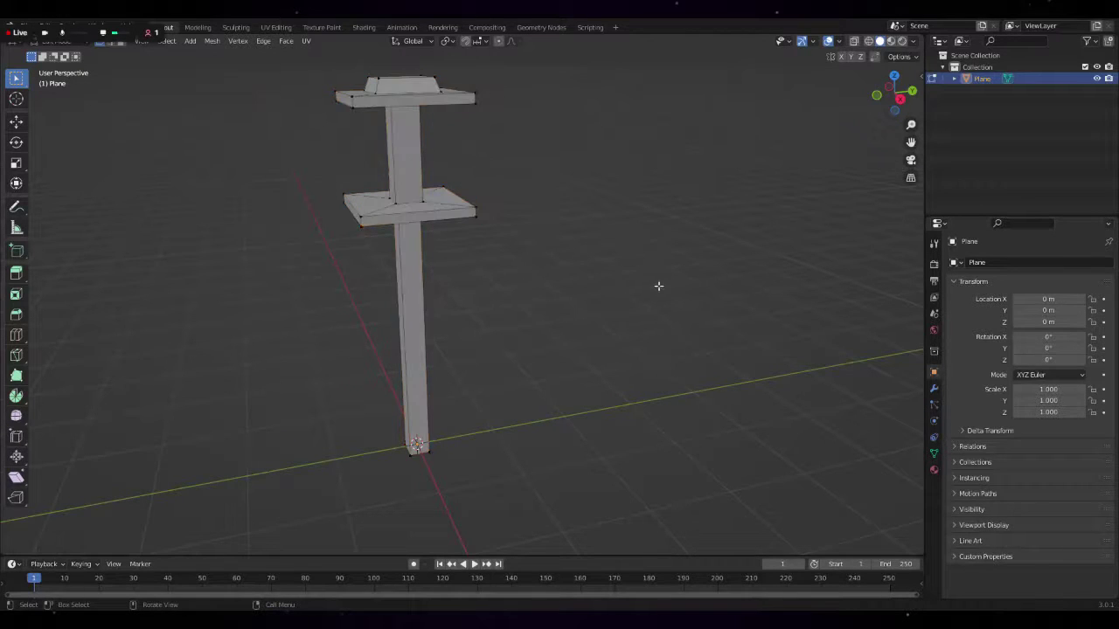
middle_click_drag(658, 286, 679, 292)
- Return to Object Mode, add a new plane and select all its geometry in Edit Mode
key("Tab")
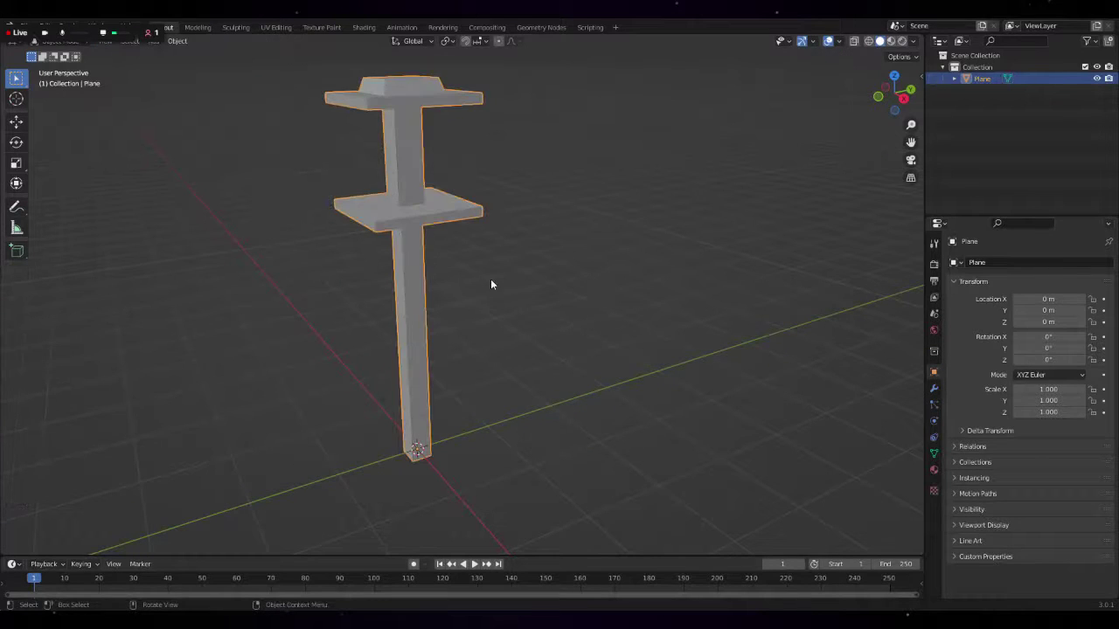
left_click(156, 41)
mouse_move(171, 54)
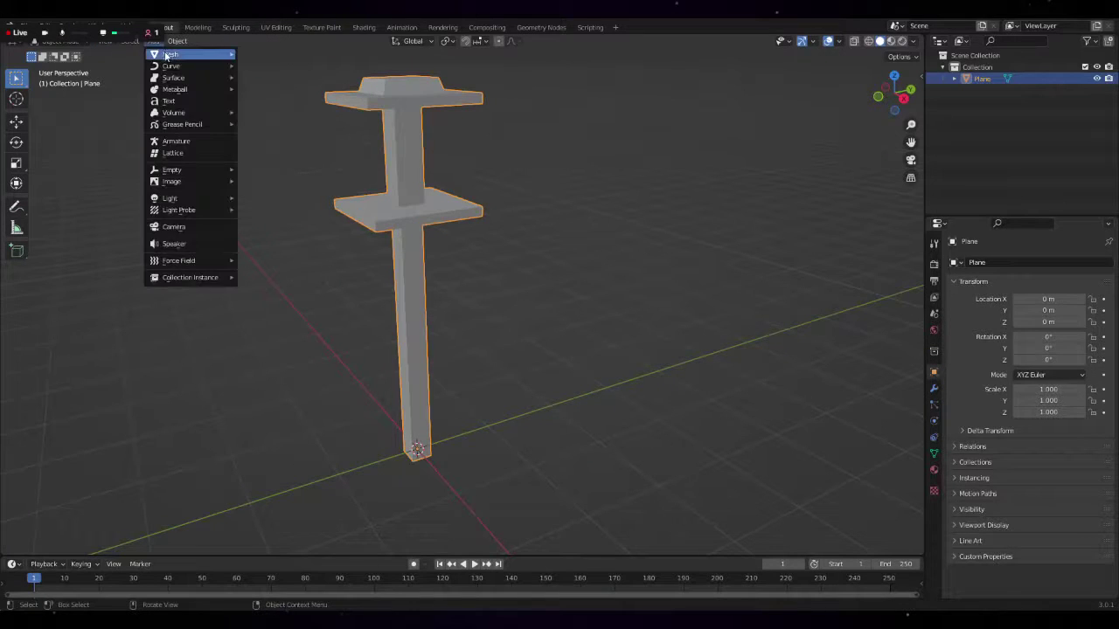
left_click(271, 54)
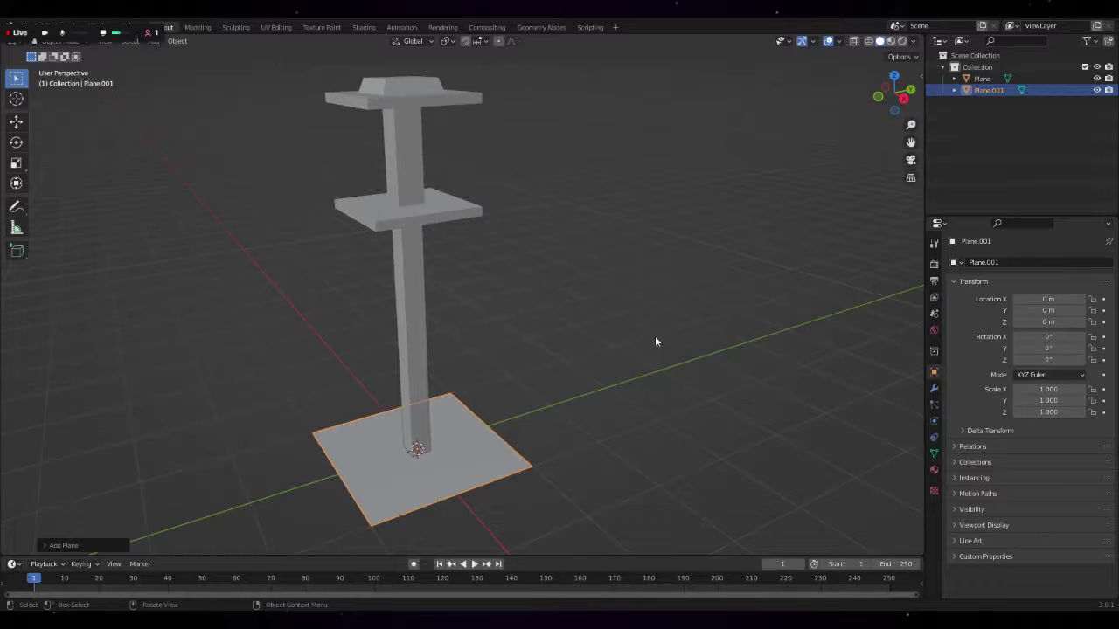
key("Tab")
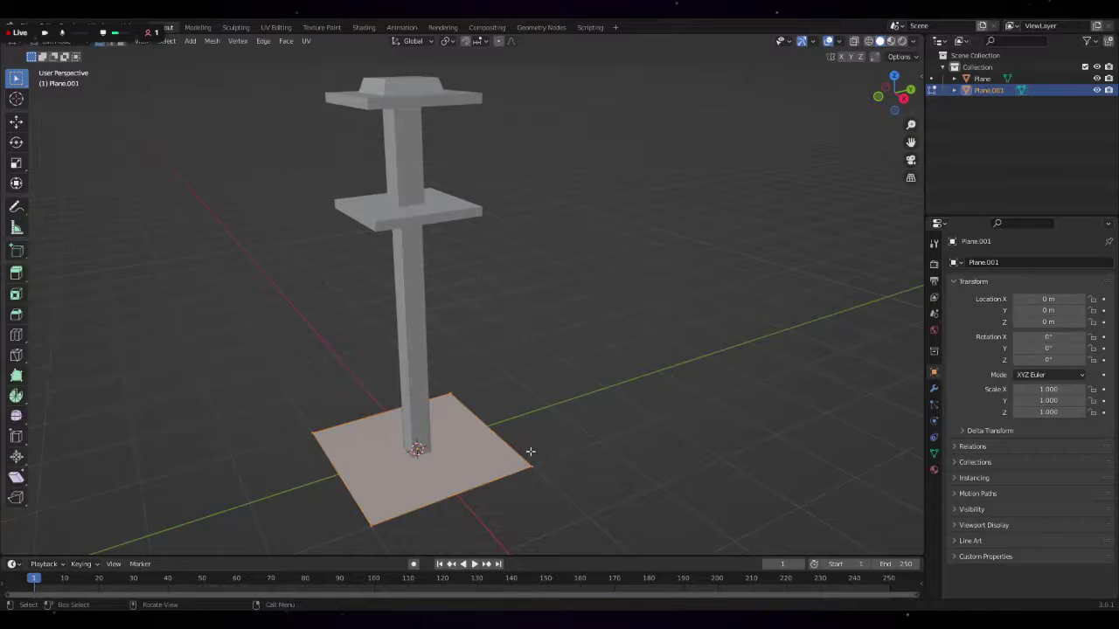
key("a")
- Shrink the plane and raise it into a square lantern box between the two plates
key("s")
left_click(543, 399)
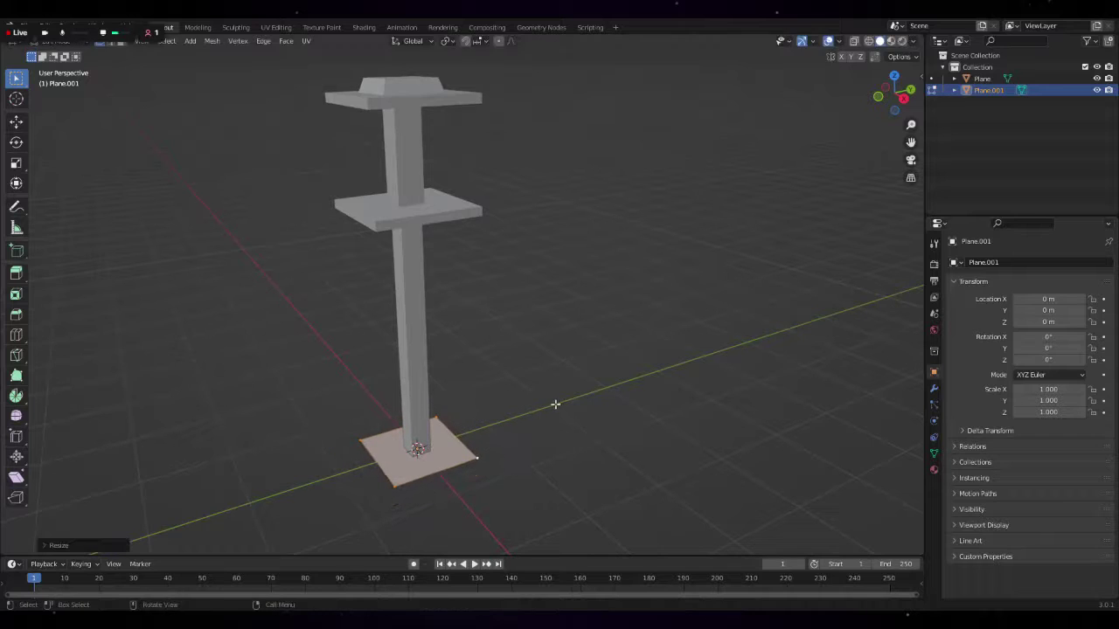
key("s")
key("z")
left_click(548, 158)
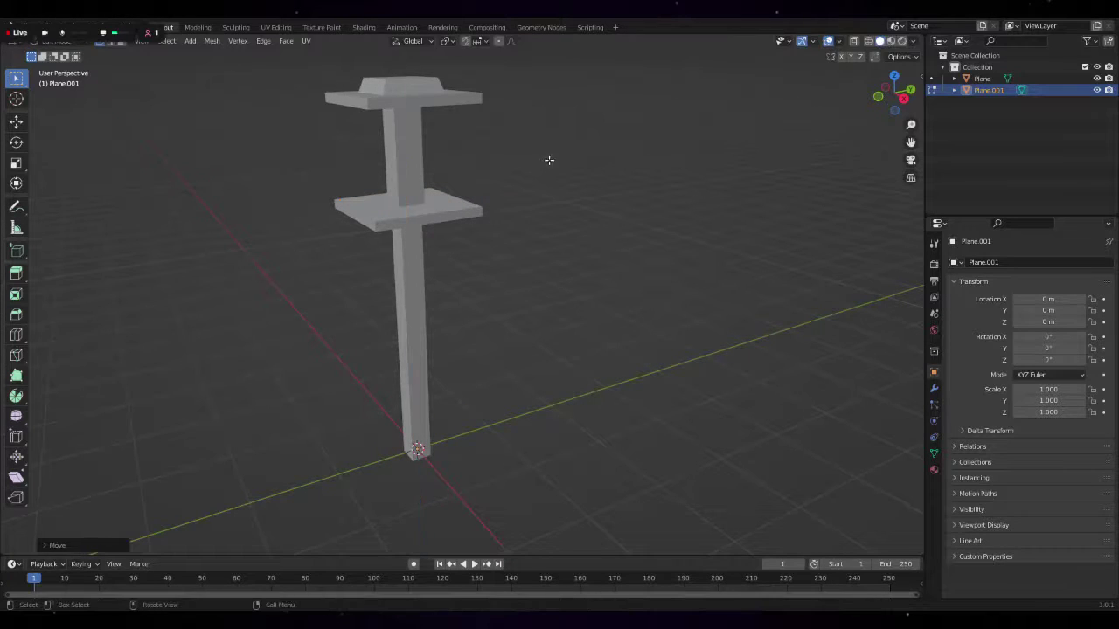
key("g")
left_click(589, 153)
right_click(590, 153)
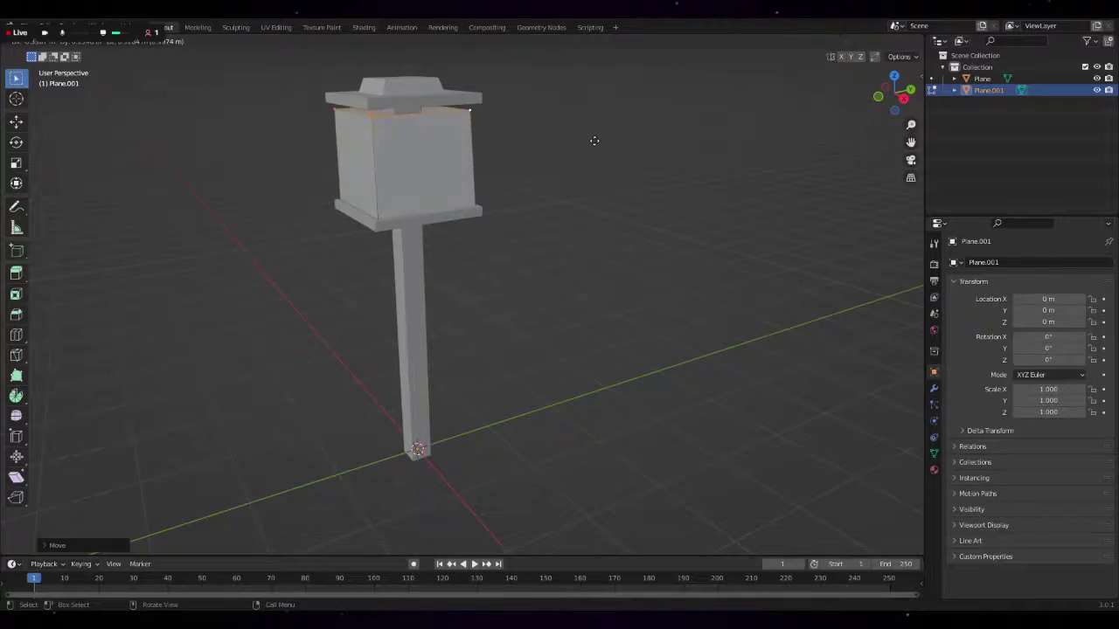
mouse_move(594, 132)
middle_mouse_down()
mouse_move(538, 163)
mouse_move(512, 145)
mouse_move(729, 165)
mouse_move(746, 190)
mouse_move(804, 187)
mouse_move(756, 201)
middle_mouse_up()
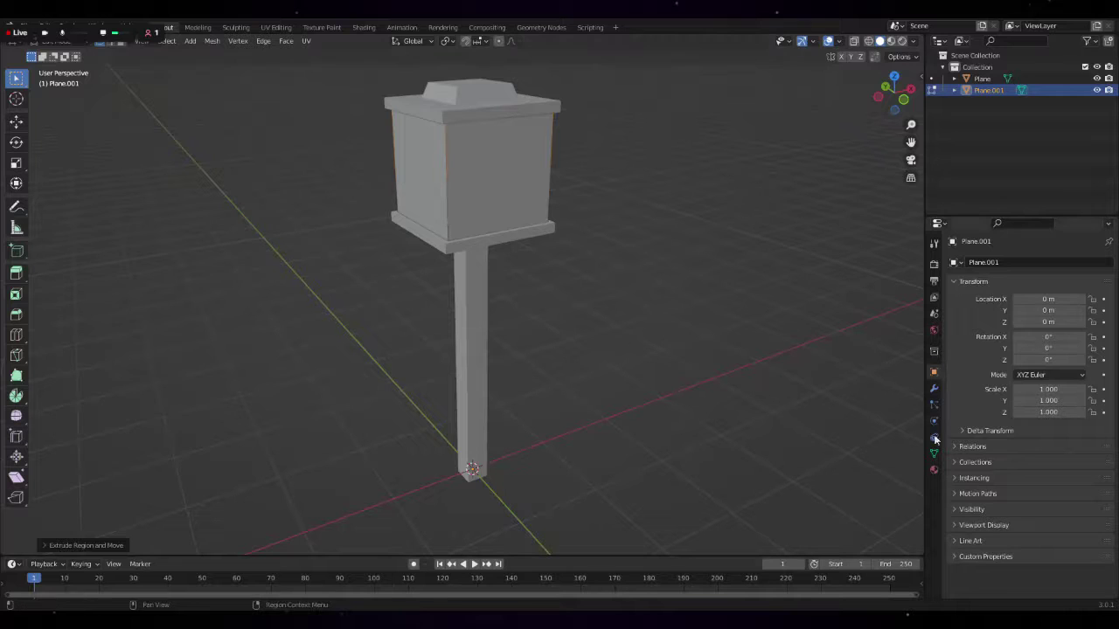
- Add a new material to the lantern box and name it Glass_Material
left_click(935, 469)
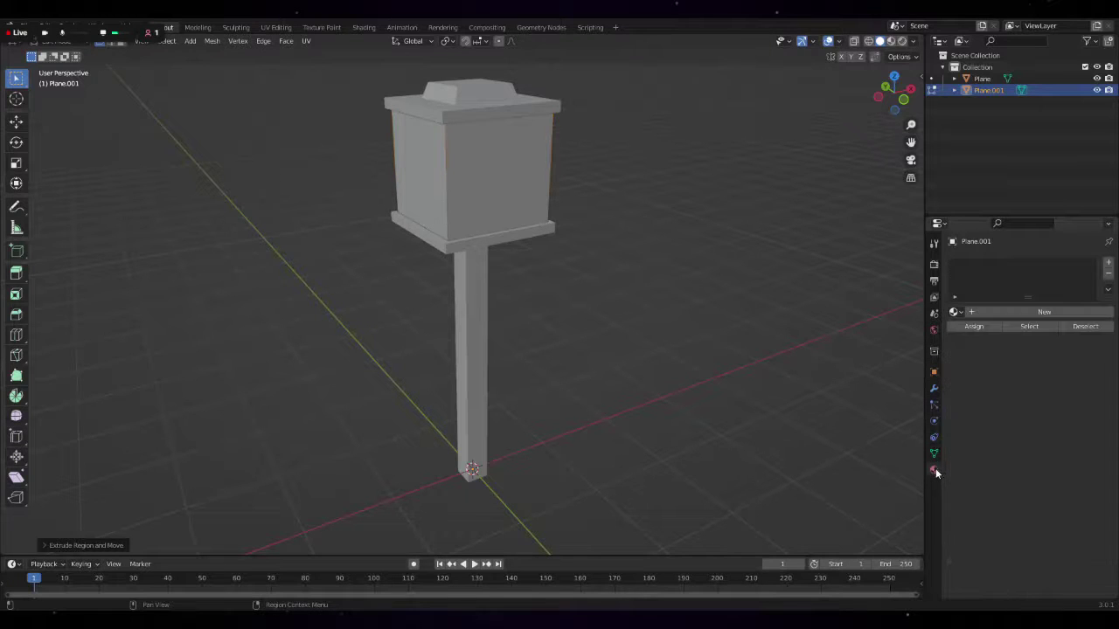
left_click(974, 313)
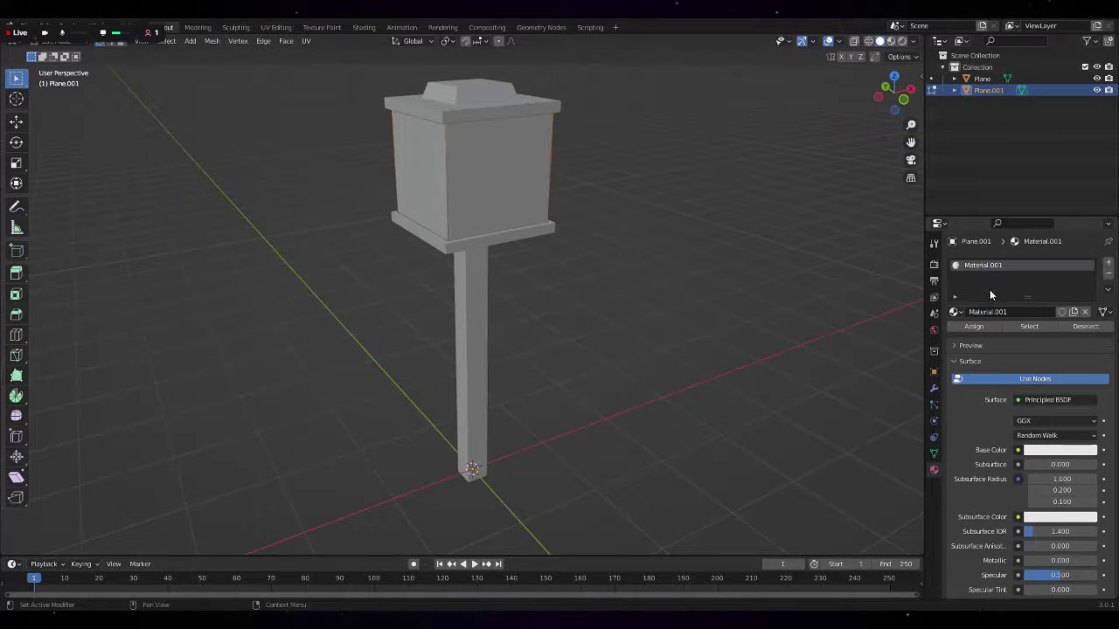
left_click(1019, 311)
type("Glass")
key("Return")
left_click(1018, 311)
left_click(1018, 311)
type("_Material")
key("Return")
- Scroll through Glass_Material's Principled BSDF settings
scroll(1025, 516, "down", 1)
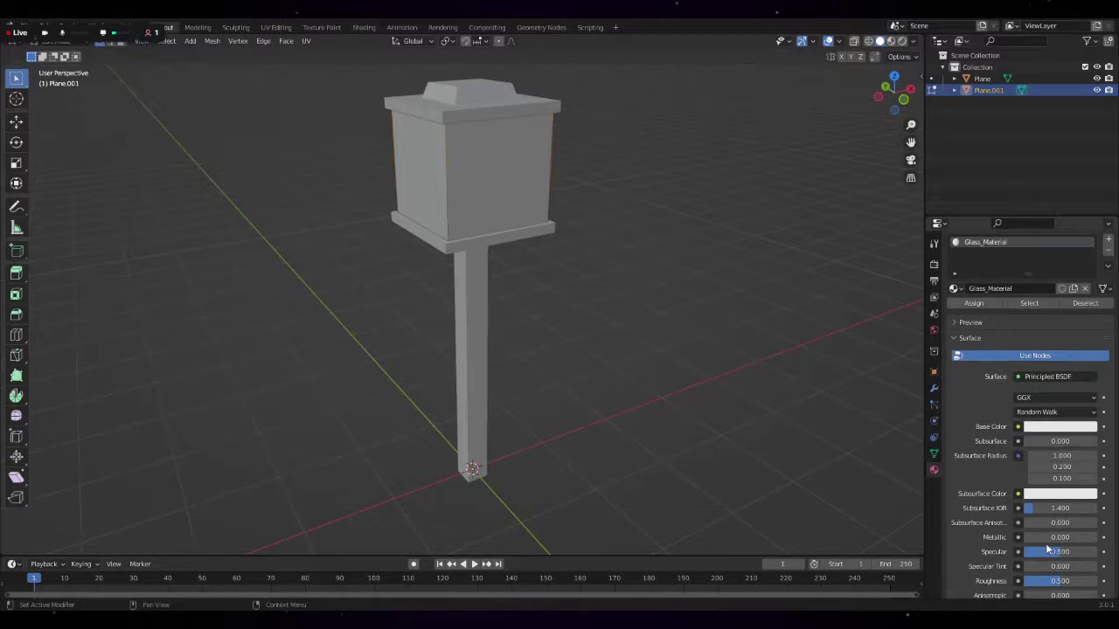
scroll(1048, 548, "down", 1)
scroll(1048, 548, "down", 1)
scroll(1048, 549, "down", 1)
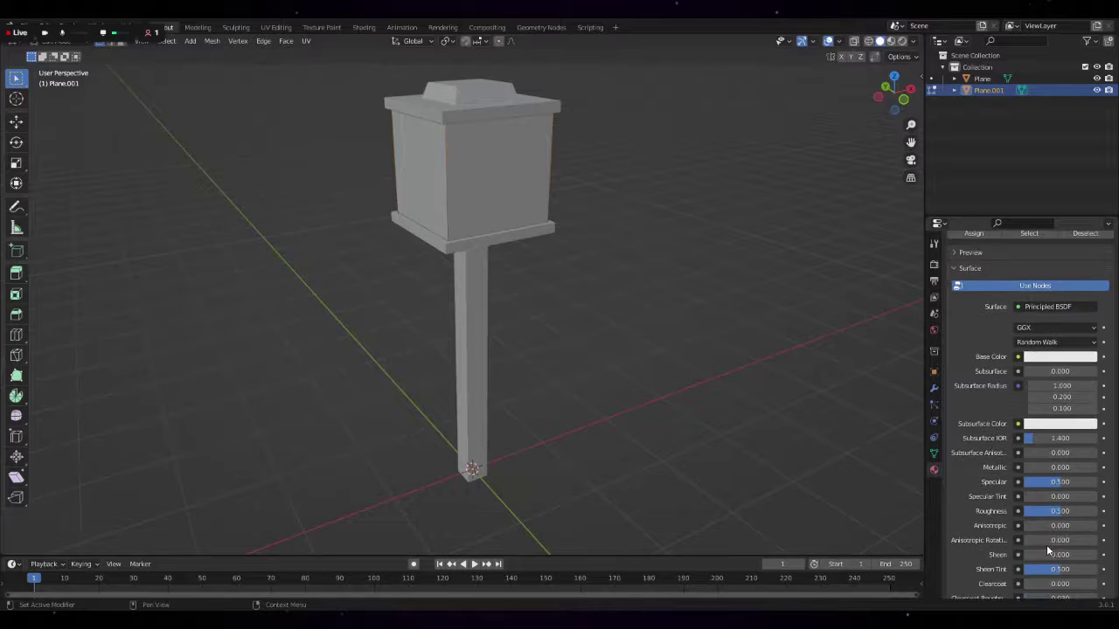
scroll(1049, 549, "down", 1)
scroll(1048, 549, "down", 1)
scroll(1048, 549, "down", 1)
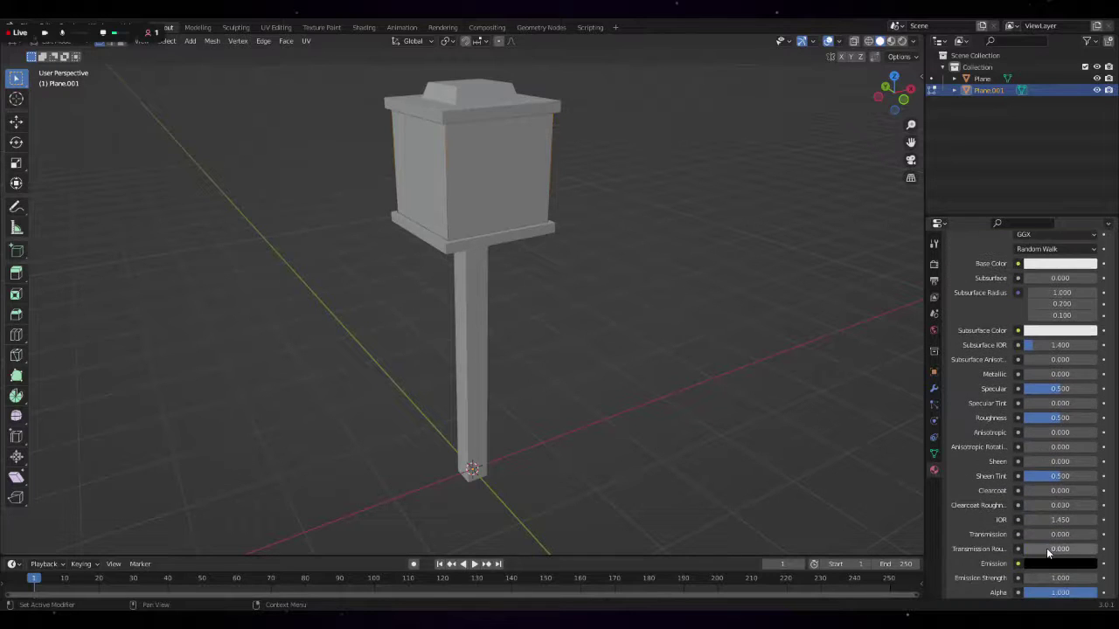
scroll(1046, 549, "down", 1)
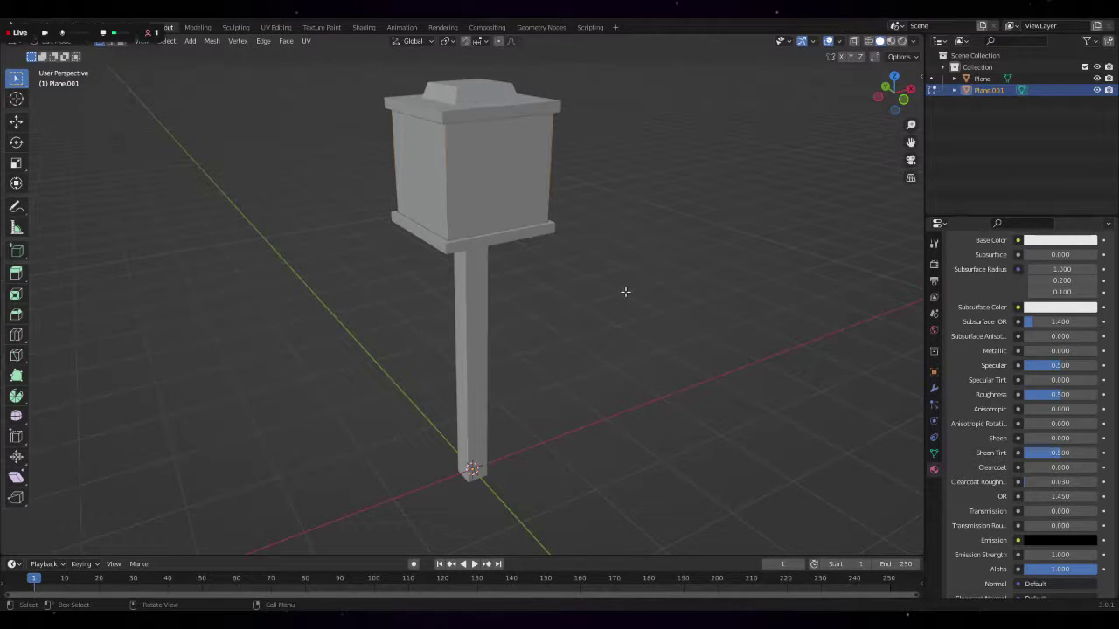
- Isolate the lantern box in Local View, select its vertices and orbit around it
key("KP_Divide")
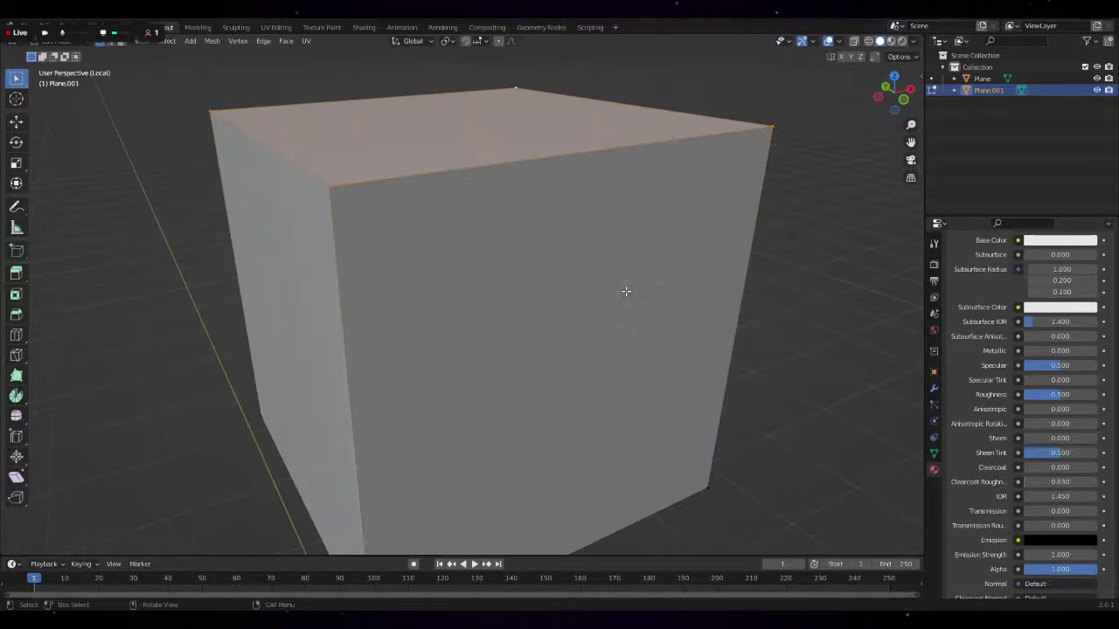
scroll(625, 296, "down", 2)
key("a")
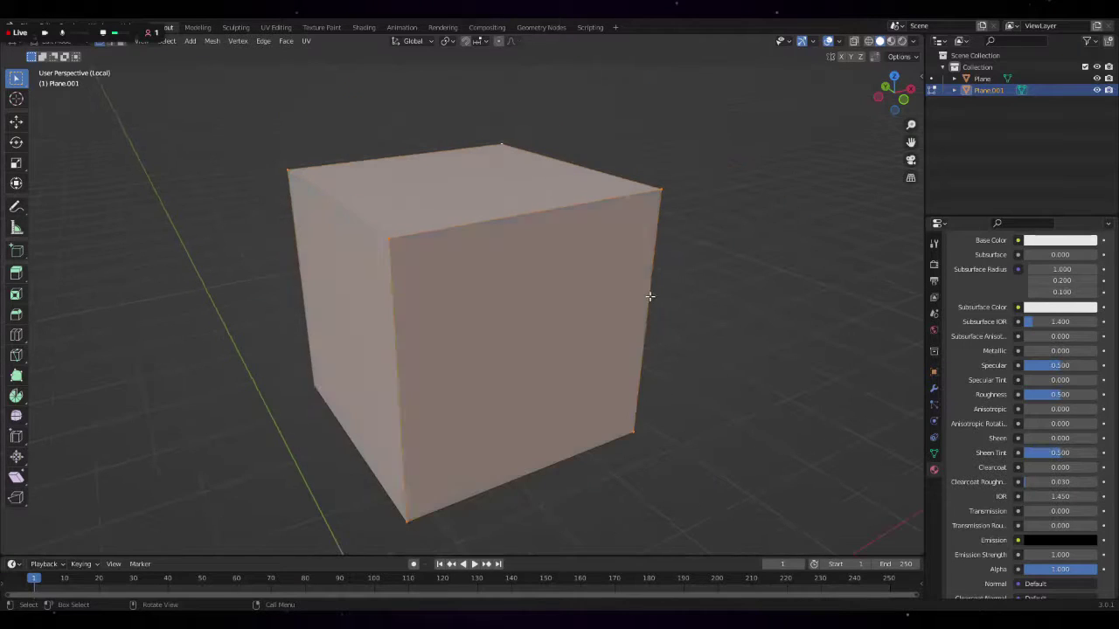
mouse_move(662, 297)
middle_mouse_down()
mouse_move(691, 302)
mouse_move(767, 245)
mouse_move(717, 236)
mouse_move(708, 300)
middle_mouse_up()
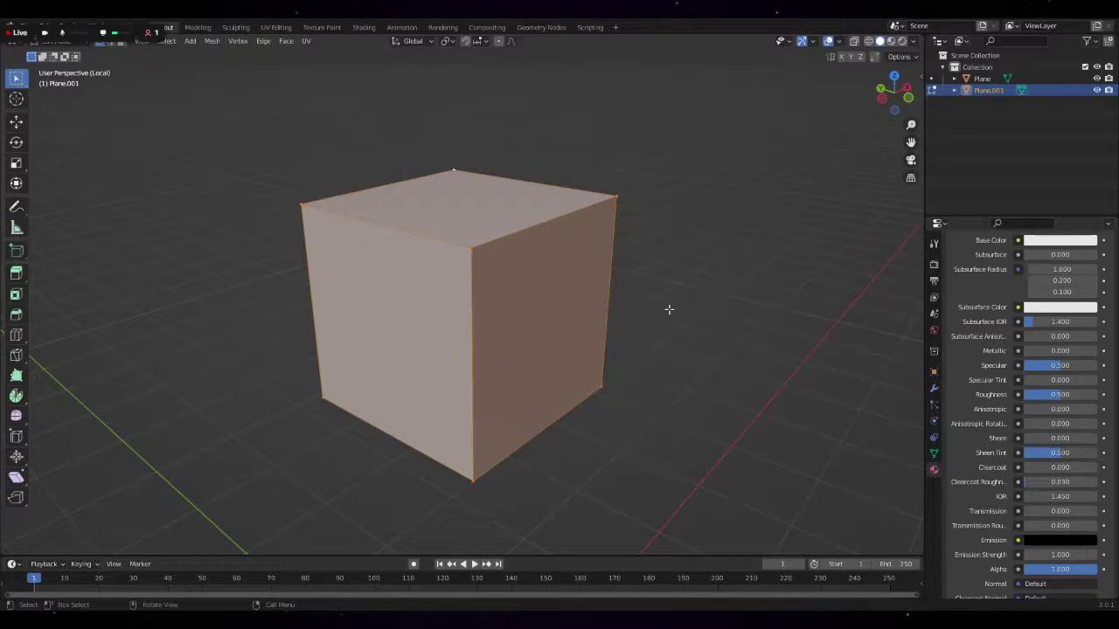
right_click(542, 311)
mouse_move(525, 311)
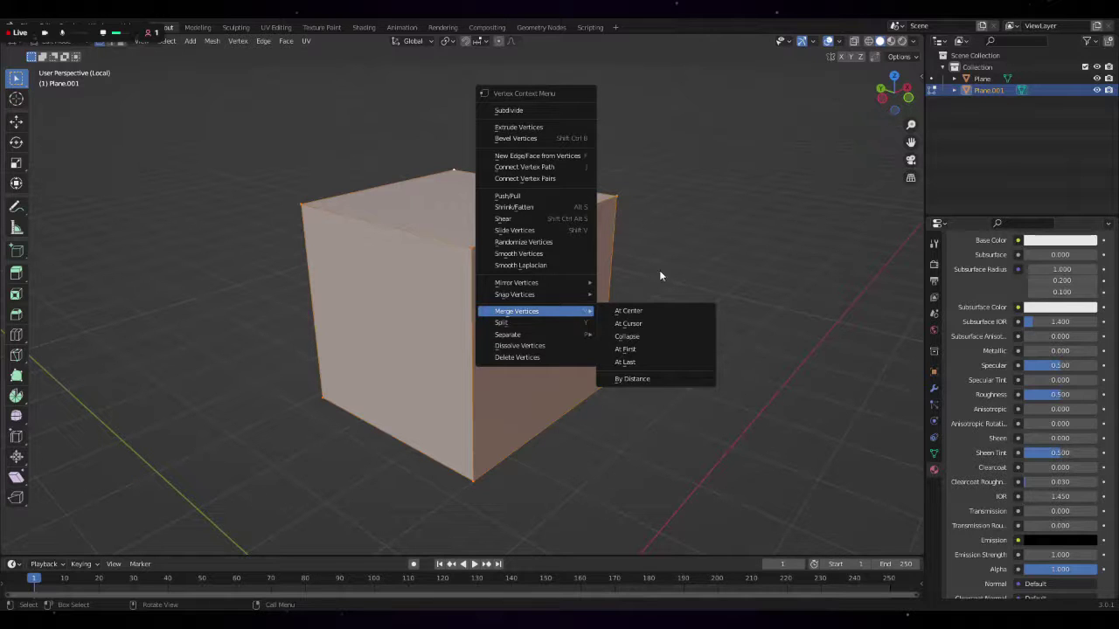
left_click(689, 250)
middle_click_drag(674, 263, 633, 274)
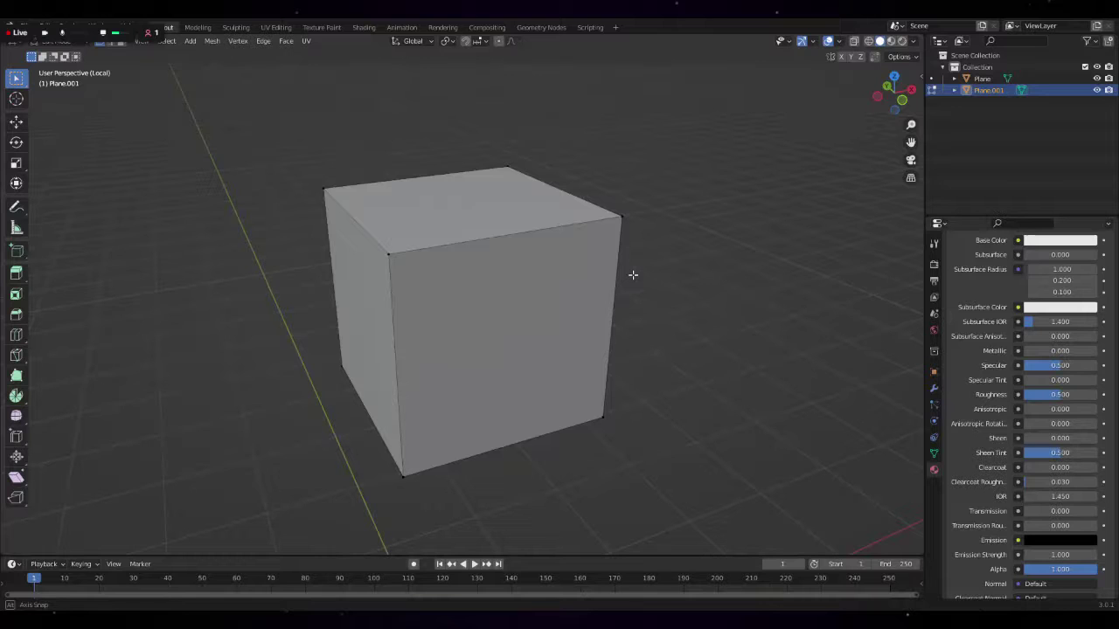
mouse_move(632, 275)
middle_mouse_down()
mouse_move(728, 282)
mouse_move(707, 282)
mouse_move(754, 265)
mouse_move(789, 275)
middle_mouse_up()
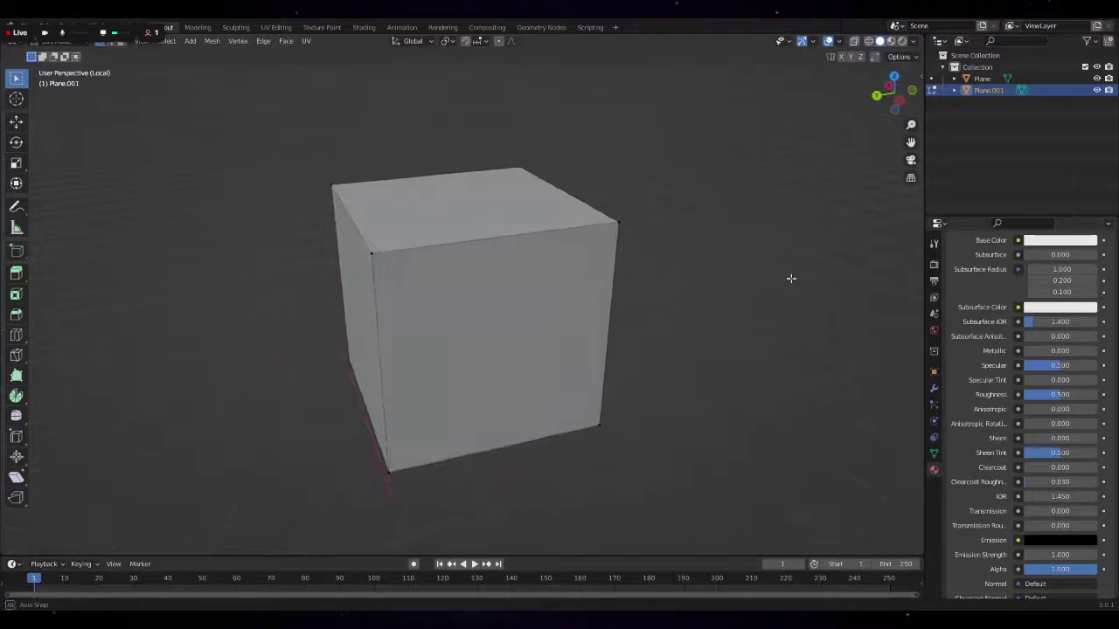
- Move the box's left side 0.1 along Y to flatten it into a thin slab
mouse_move(439, 136)
left_mouse_down()
mouse_move(270, 529)
mouse_move(261, 512)
left_mouse_up()
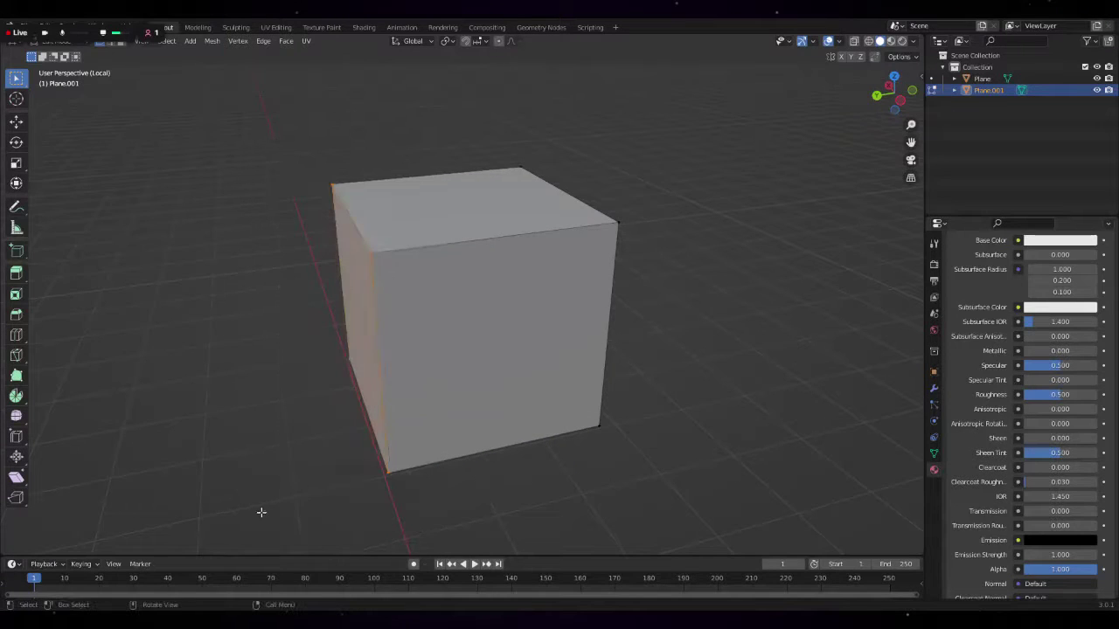
key("g")
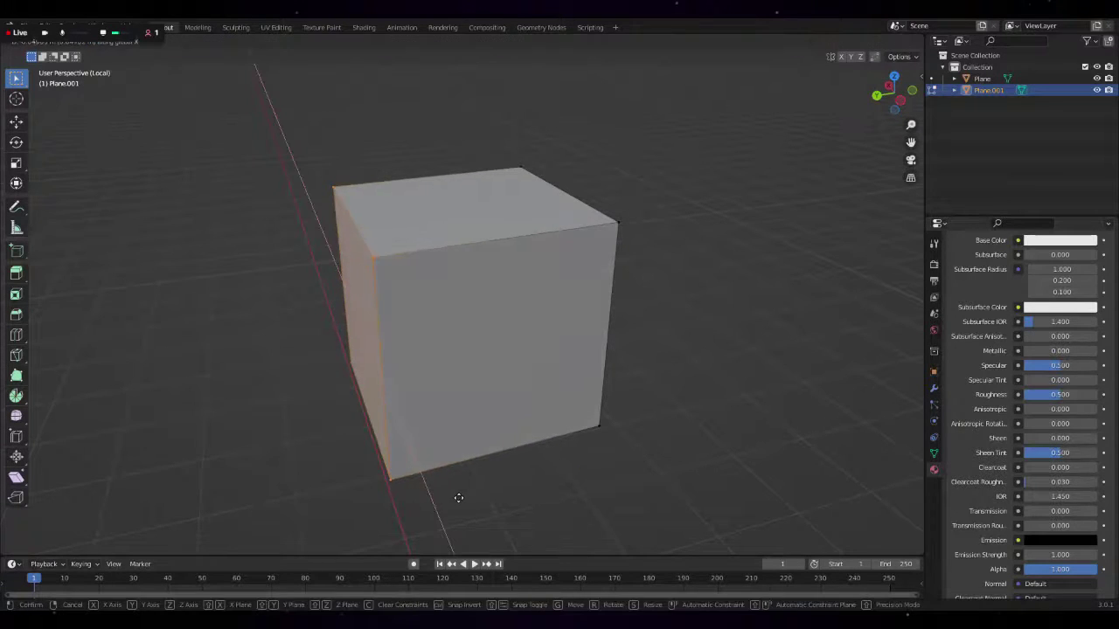
key("y")
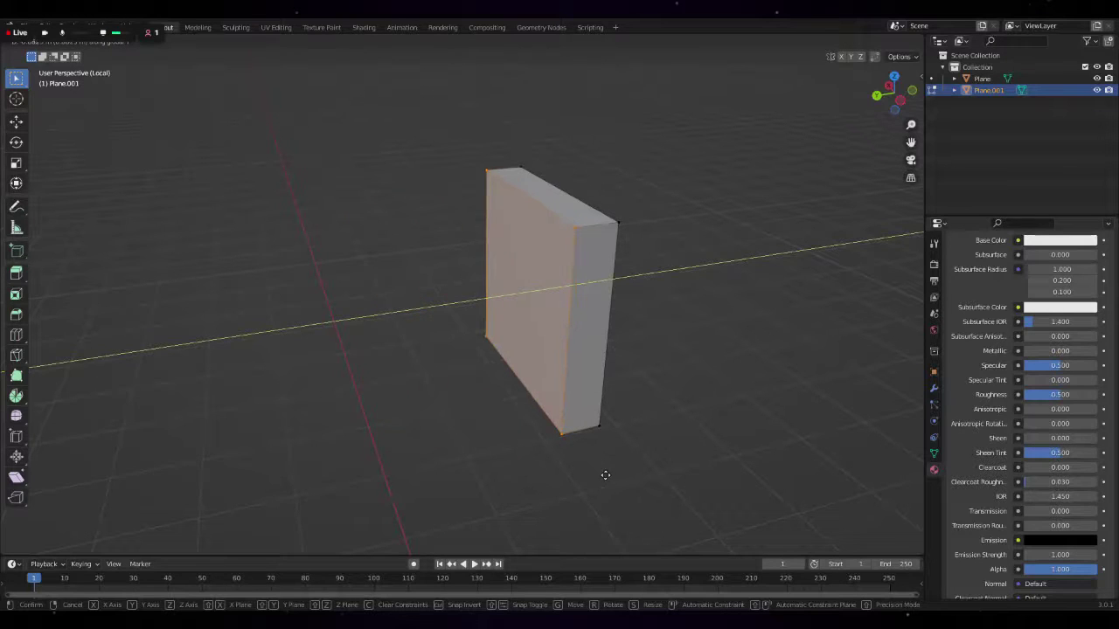
type("0")
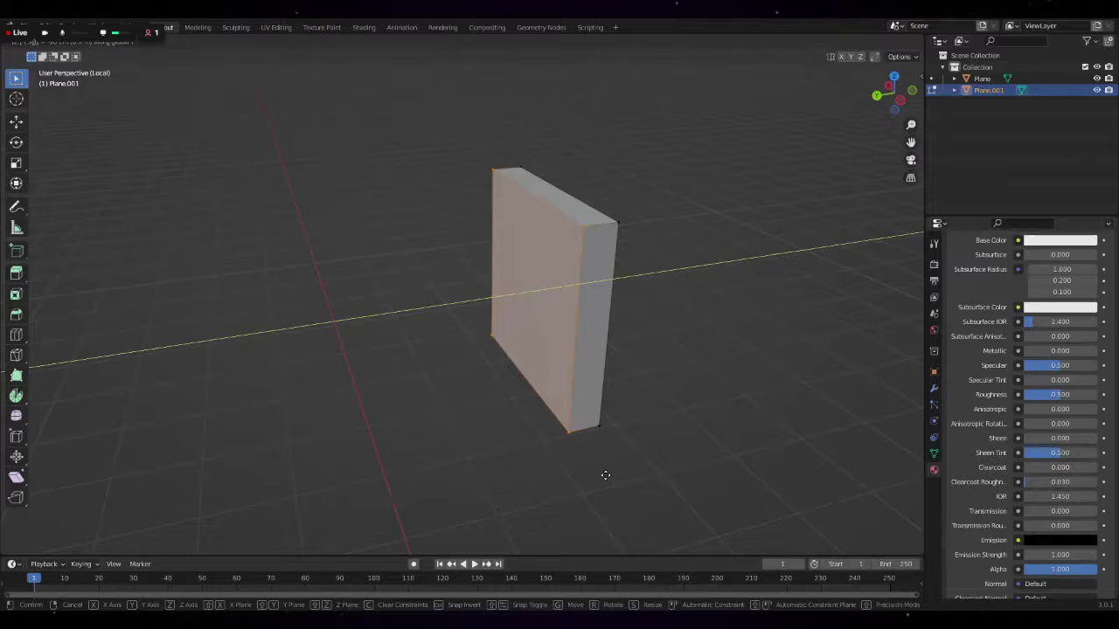
type(".1")
key("Return")
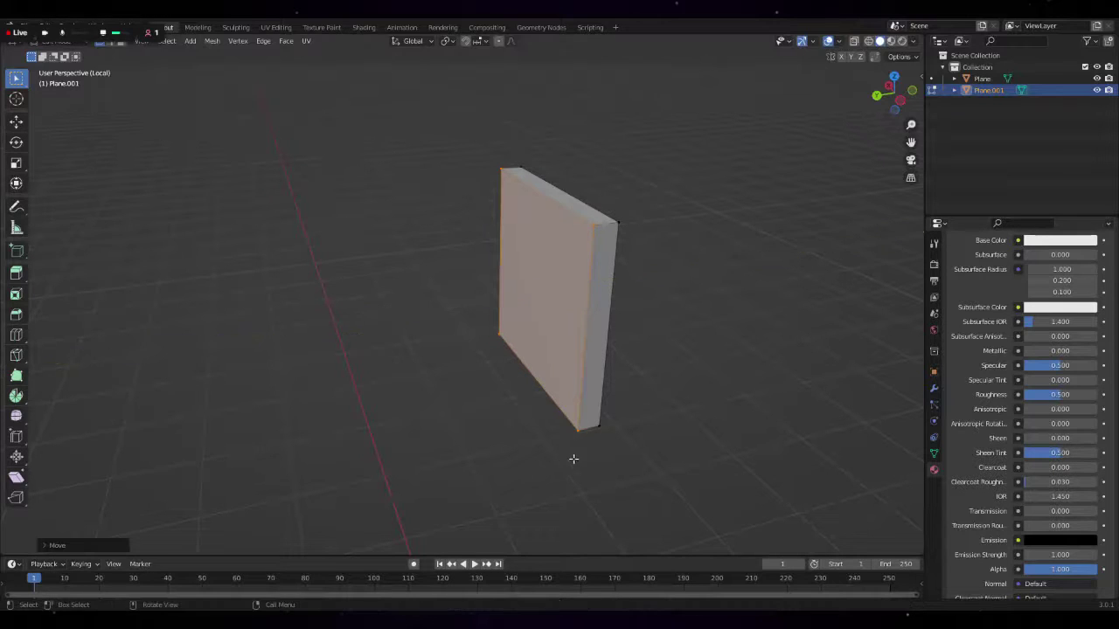
- Select the slab's vertical edge and try bevelling it twice, cancelling each attempt
key("a")
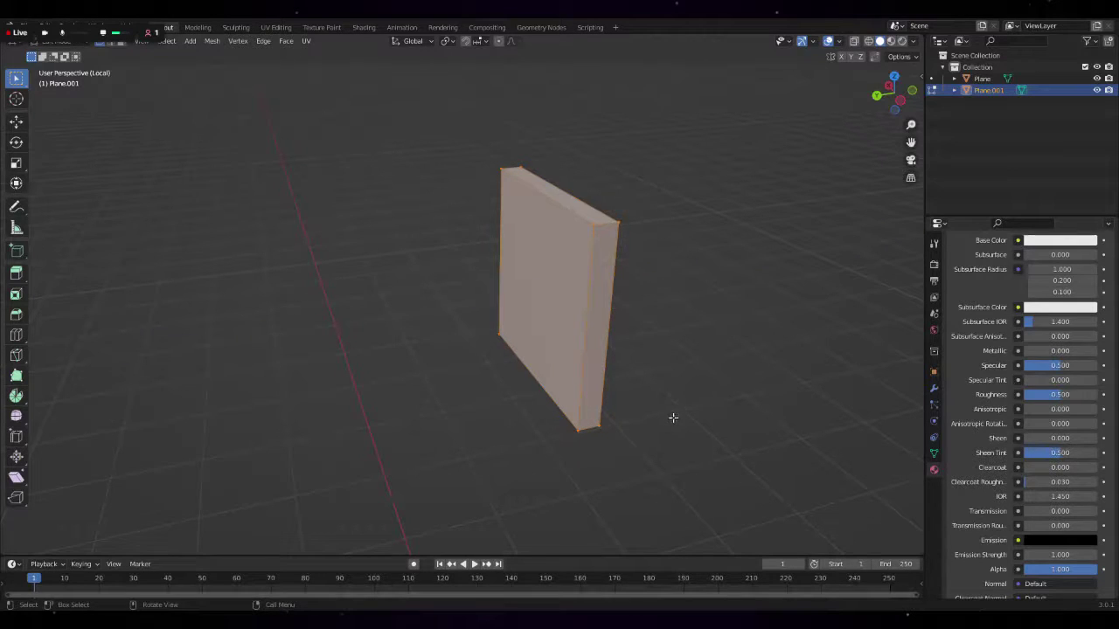
left_click(586, 251)
left_click(591, 420, "shift")
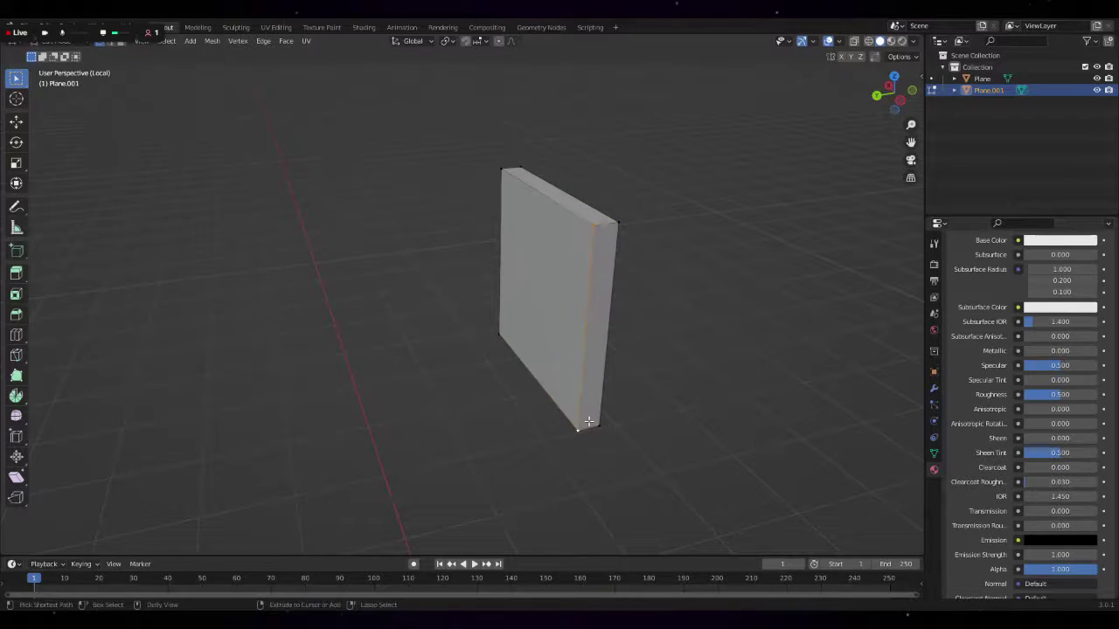
key("ctrl+b")
right_click(670, 425)
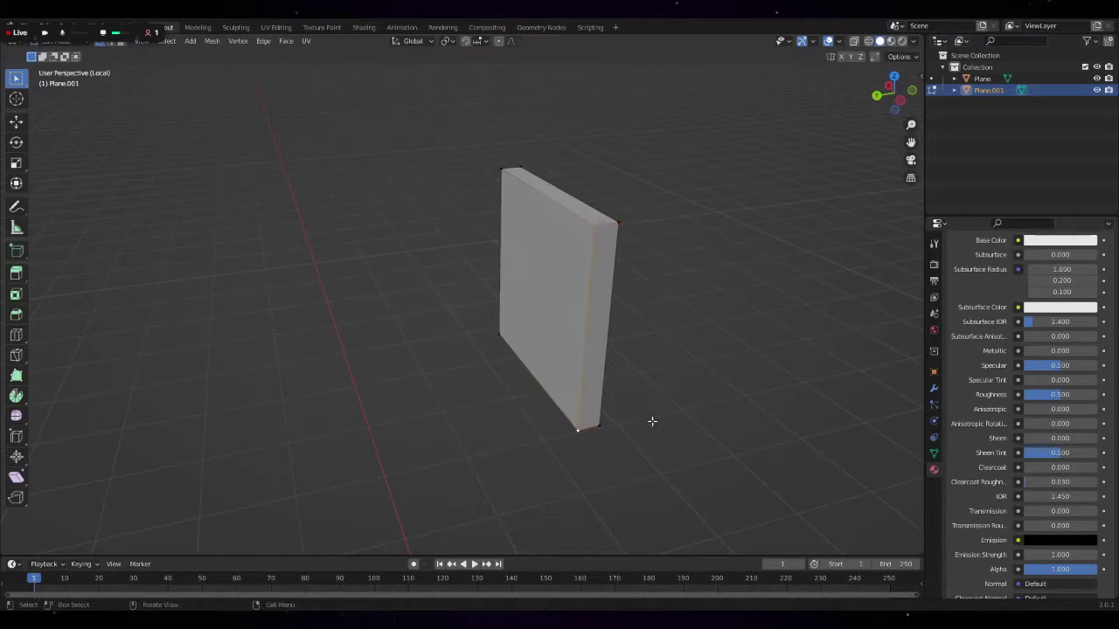
mouse_move(600, 370)
middle_mouse_down()
mouse_move(665, 367)
mouse_move(192, 159)
middle_mouse_up()
left_click(110, 44)
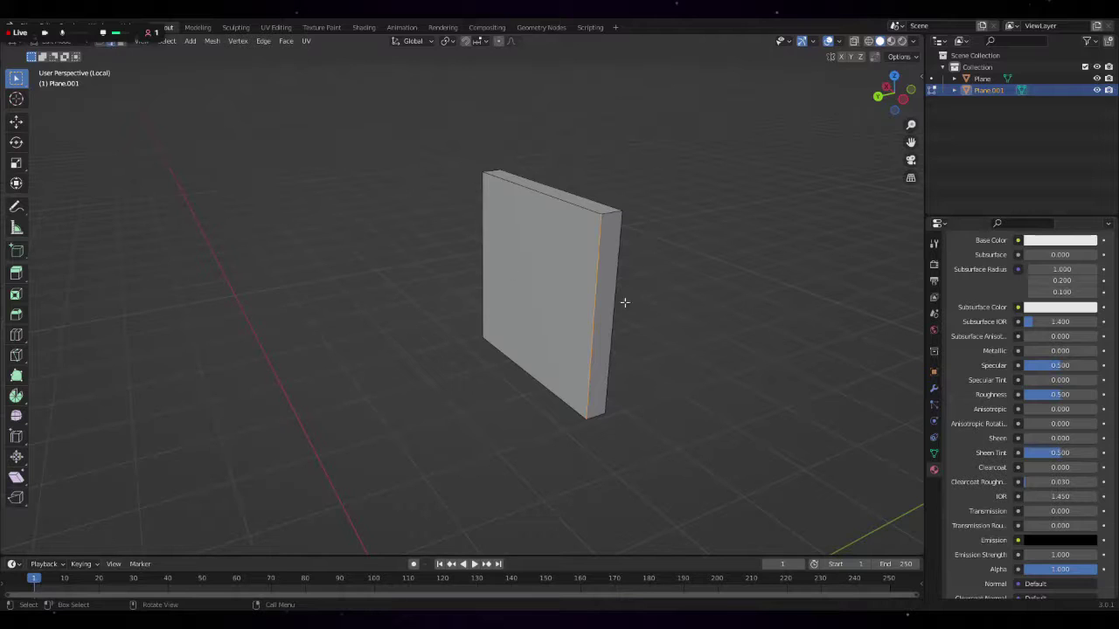
left_click(595, 302)
key("ctrl+b")
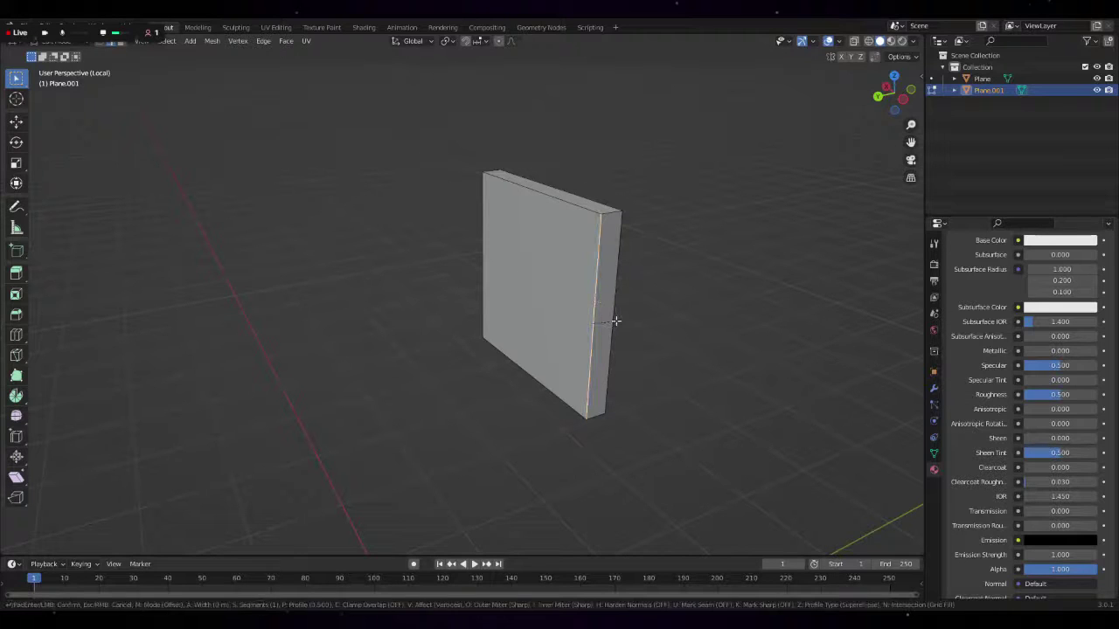
right_click(658, 324)
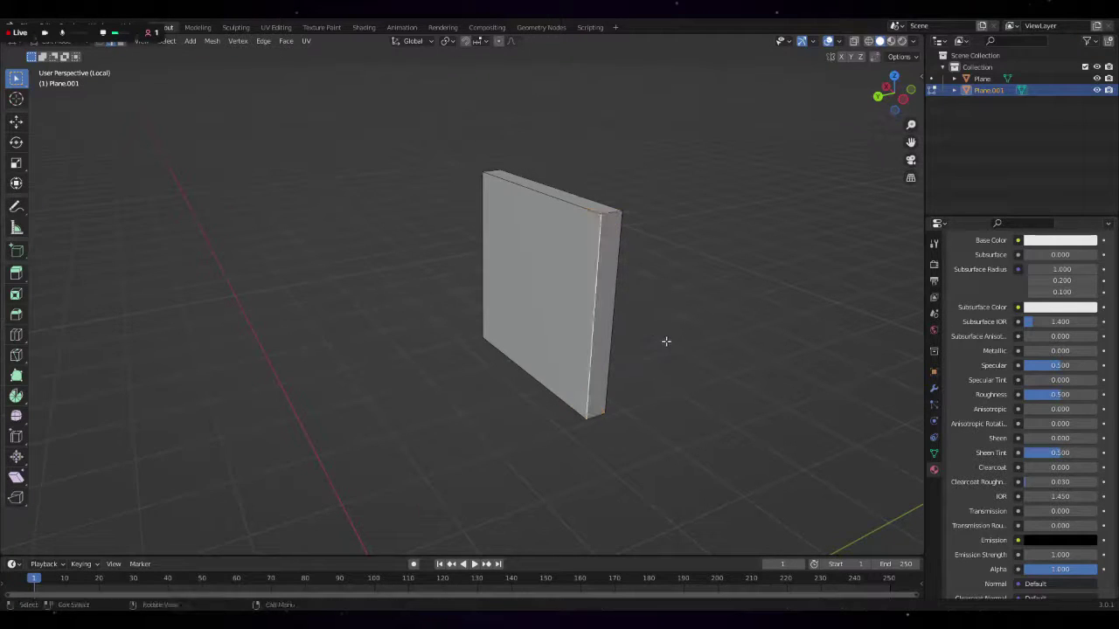
middle_click_drag(664, 341, 661, 364)
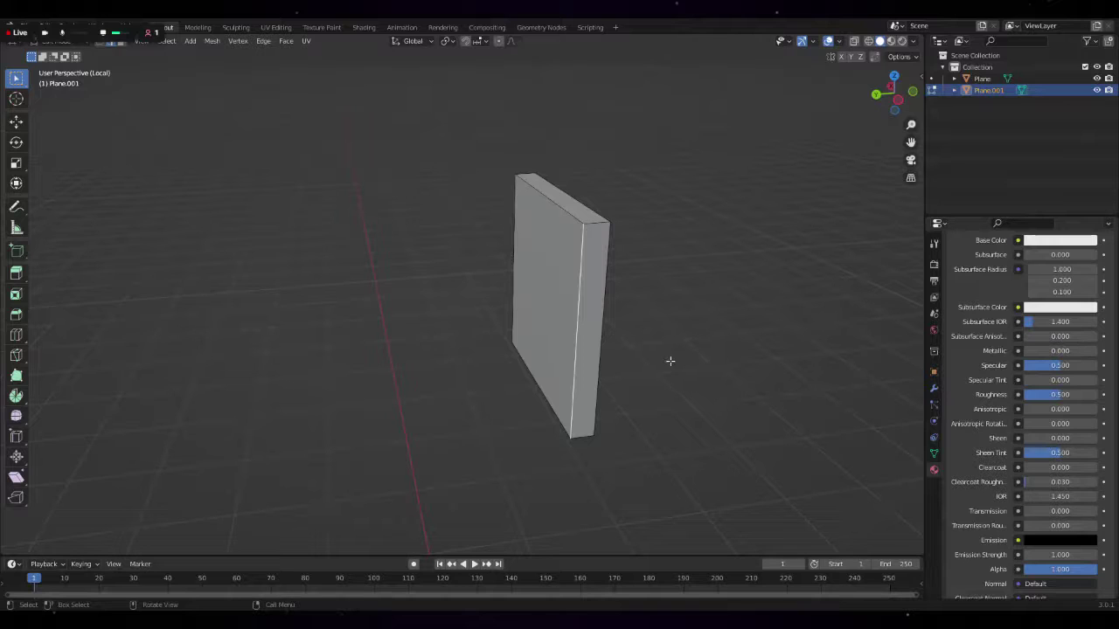
middle_click_drag(183, 150, 364, 257)
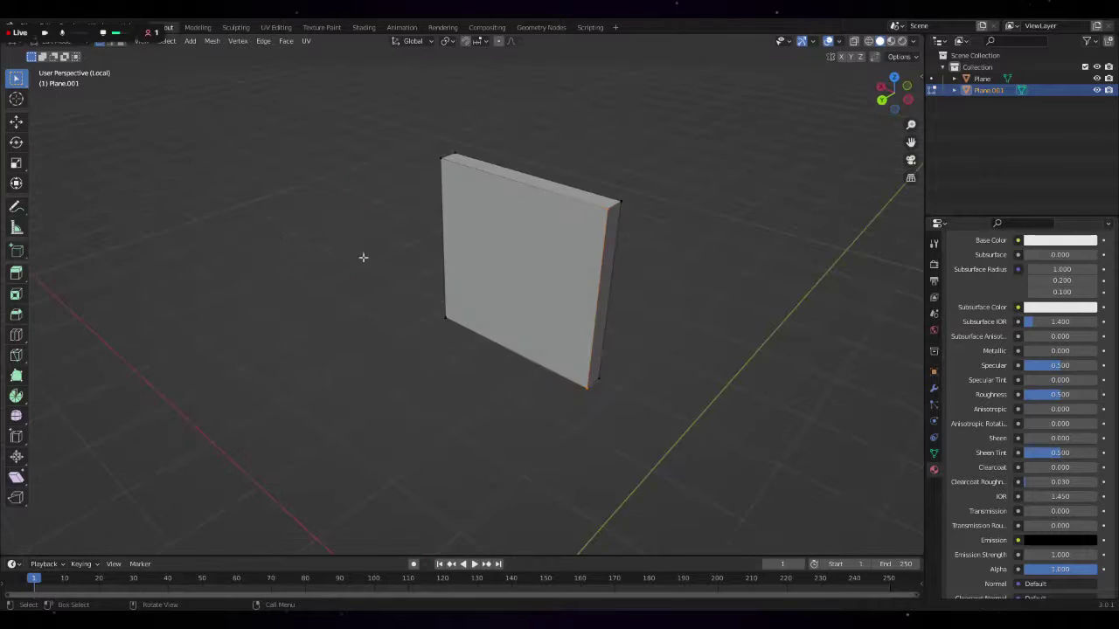
- Delete all of the slab's vertices, leaving the scene empty
key("a")
key("x")
left_click(474, 297)
middle_click_drag(475, 299, 579, 298)
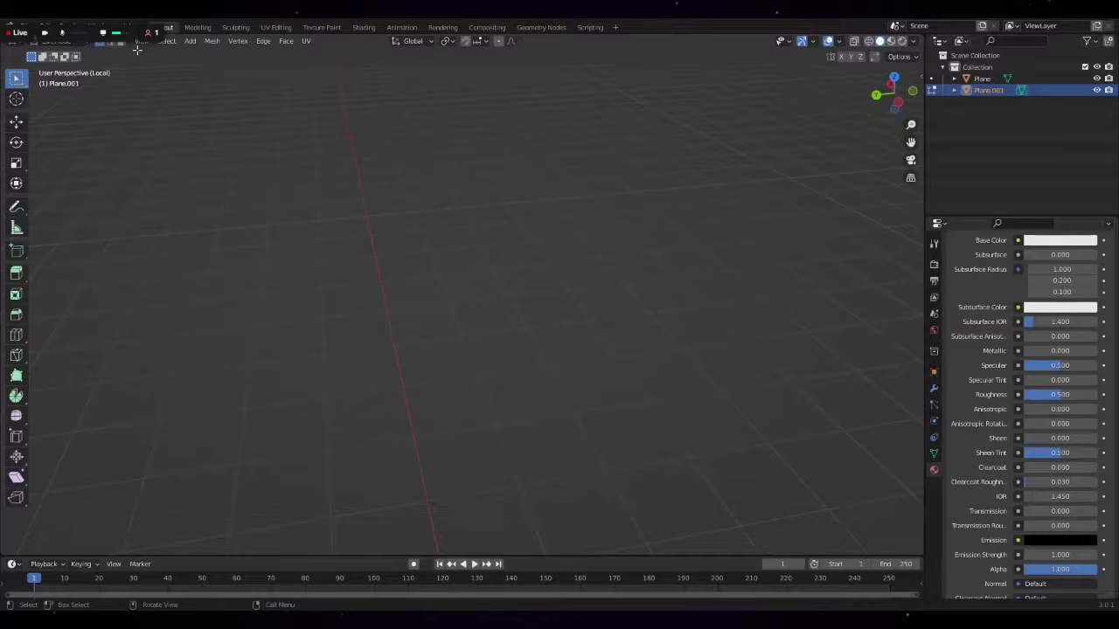
- Add a plane, merge it at center into a single vertex and move it
left_click(189, 41)
left_click(206, 54)
scroll(484, 307, "down", 2)
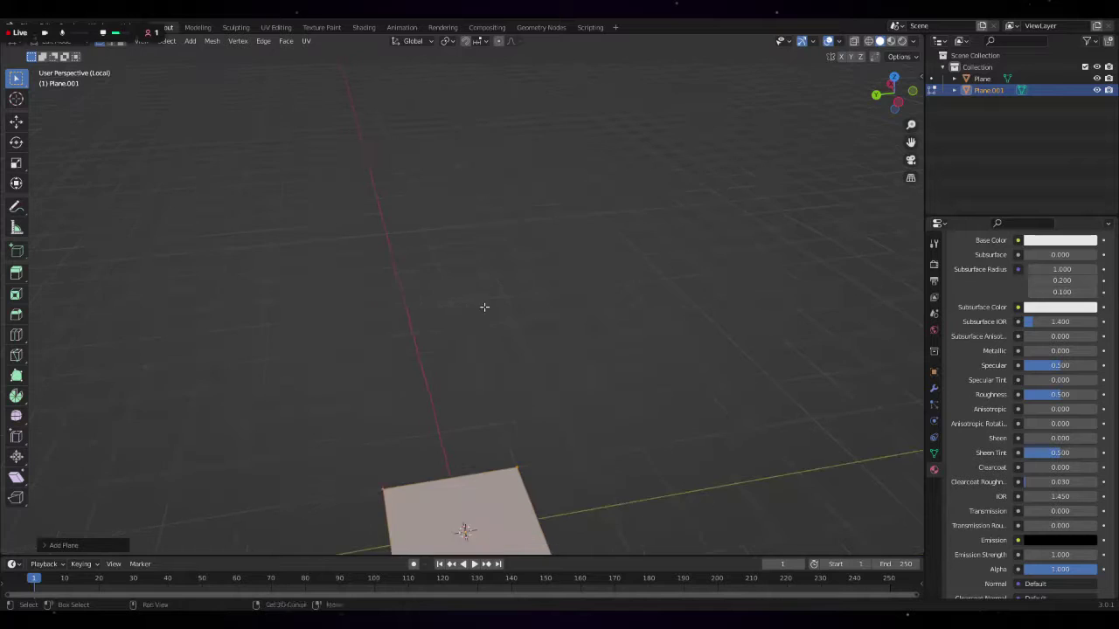
scroll(452, 275, "down", 2)
scroll(492, 355, "down", 1)
right_click(492, 355)
mouse_move(434, 345)
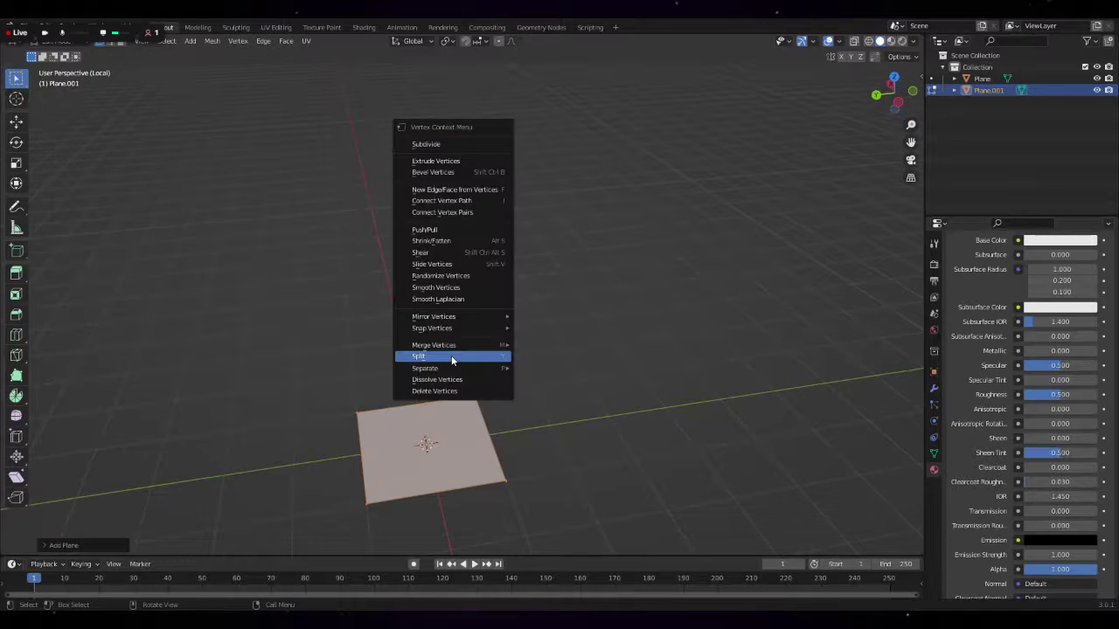
left_click(543, 347)
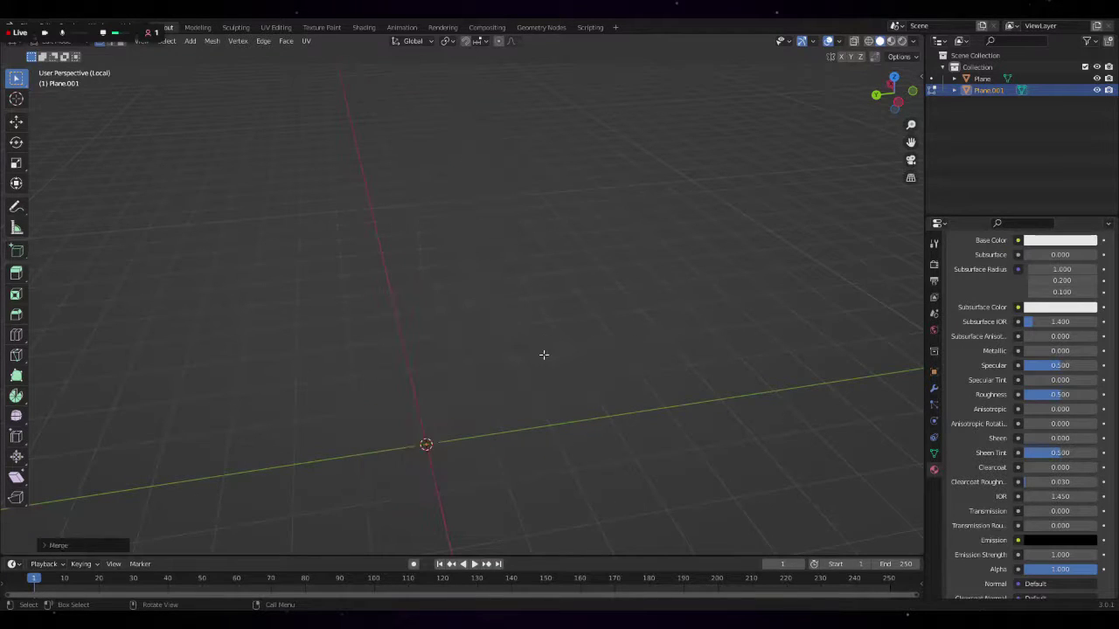
key("g")
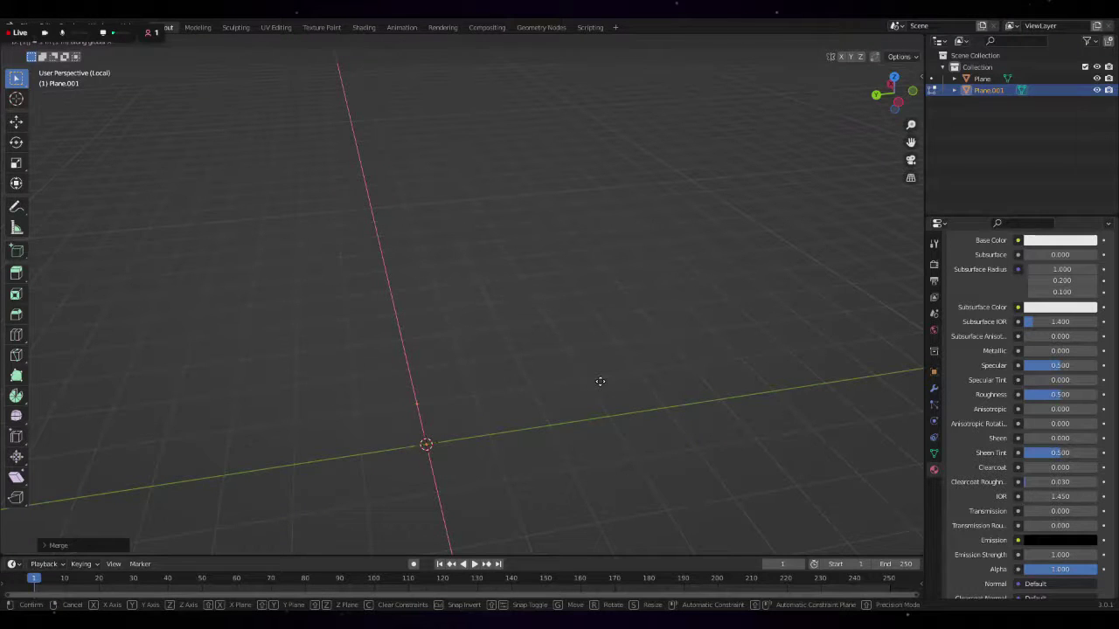
left_click(600, 381)
- Extrude the vertex -10 along X, then 1 up along Z
middle_click_drag(499, 428, 524, 372)
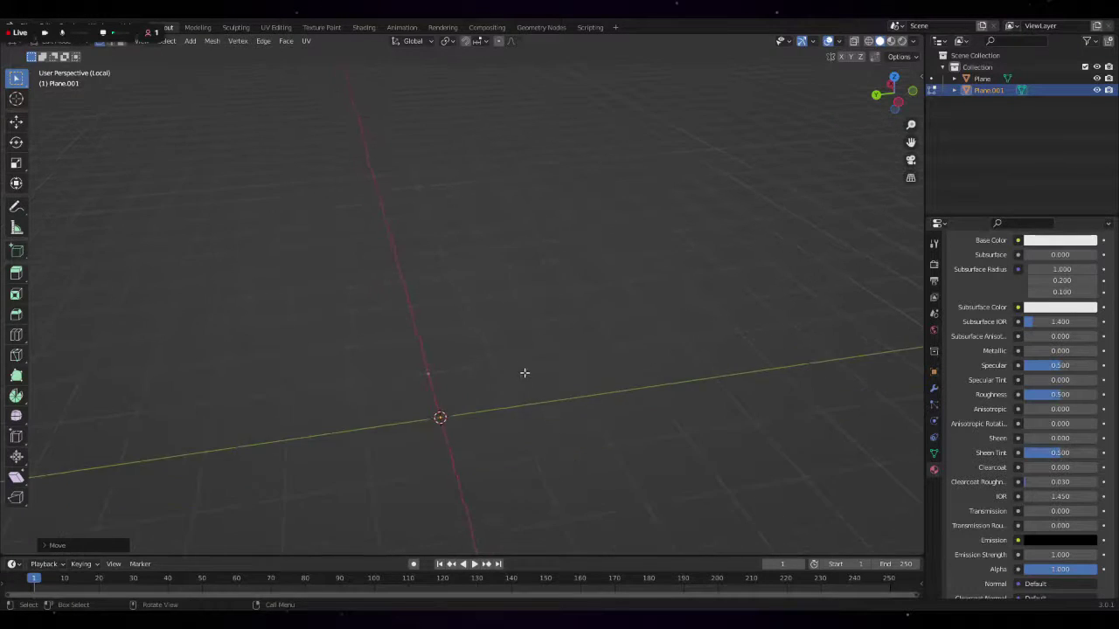
key("g")
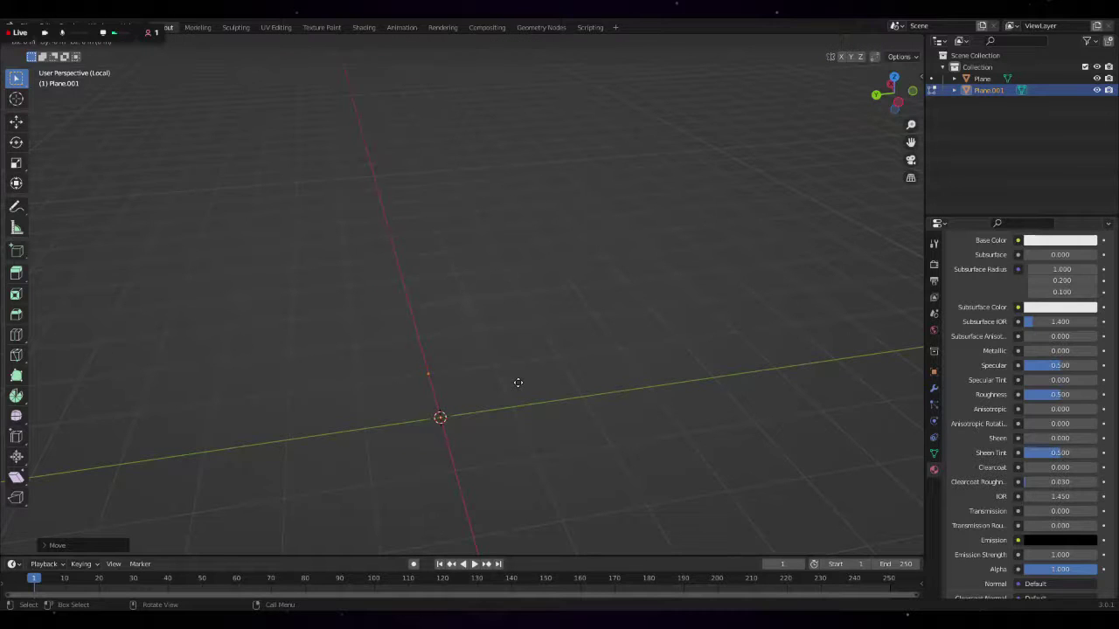
type("x-1")
type("0")
key("Return")
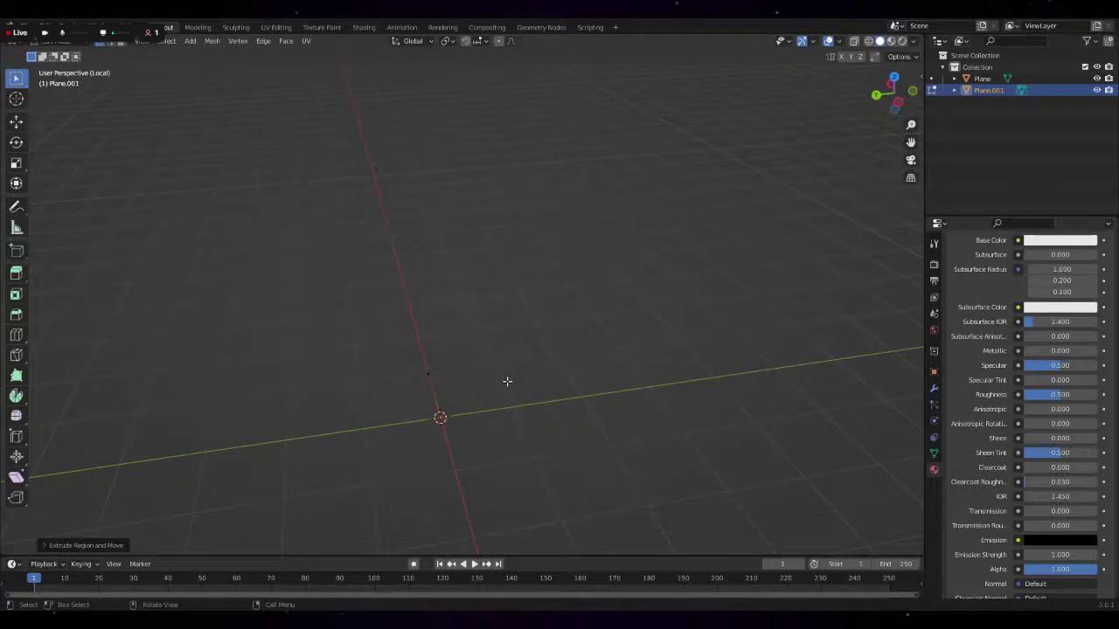
key("e")
key("z")
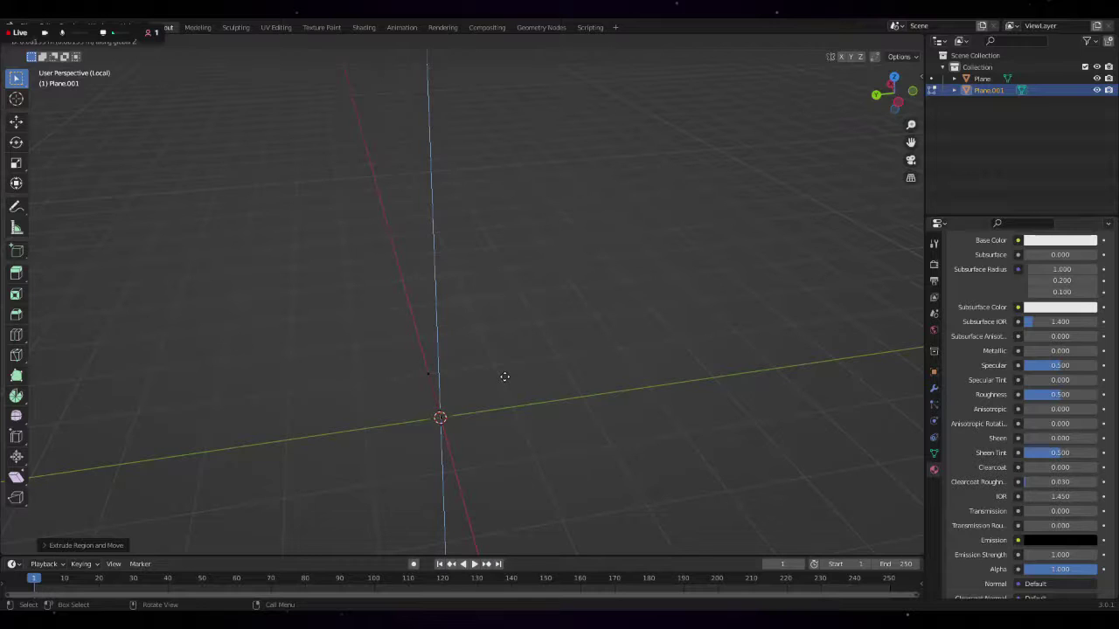
type("1")
key("Return")
- Extrude another vertex from the top point along Y
middle_click_drag(464, 403, 579, 386)
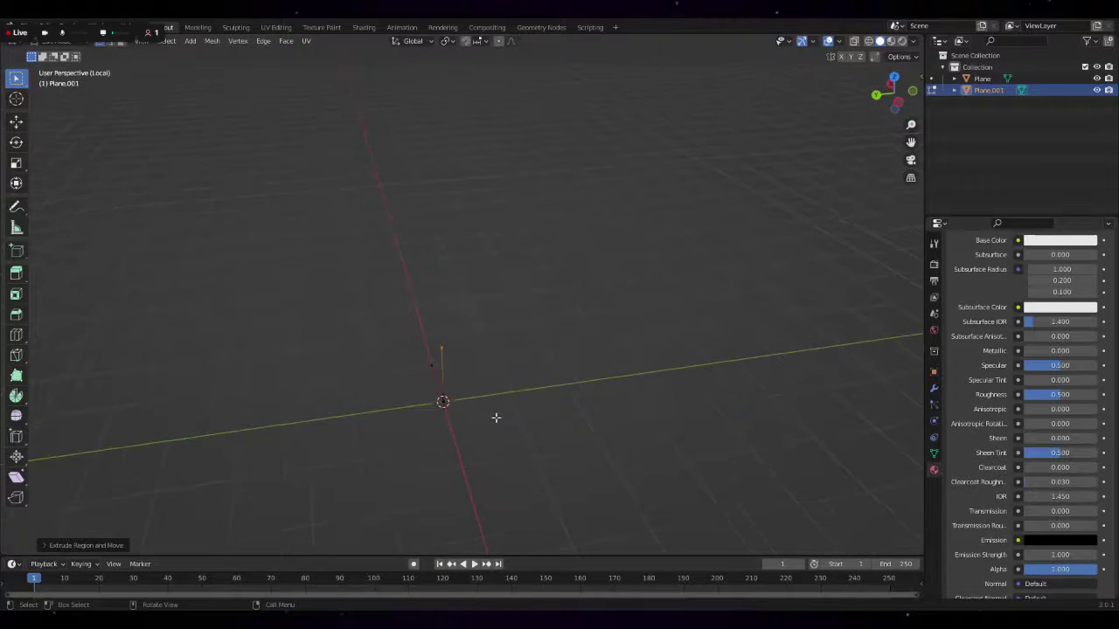
middle_click_drag(482, 431, 462, 441)
key("e")
key("y")
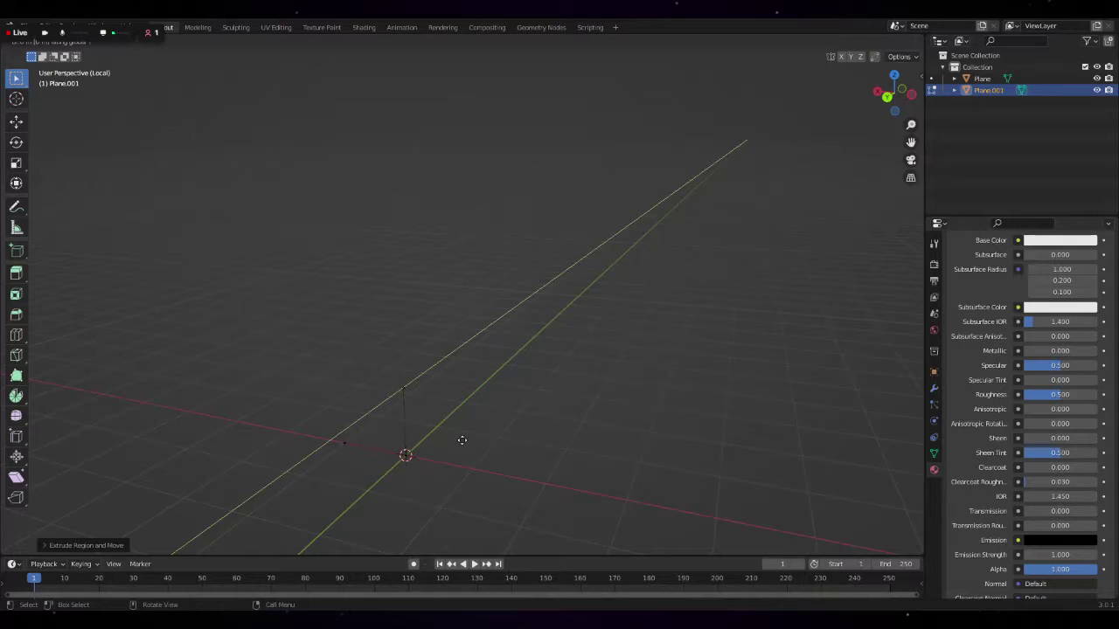
left_click(461, 441)
mouse_move(461, 442)
middle_mouse_down()
mouse_move(521, 441)
mouse_move(472, 450)
mouse_move(489, 377)
mouse_move(550, 387)
middle_mouse_up()
- Delete all the extruded geometry and add a fresh plane at the origin
key("a")
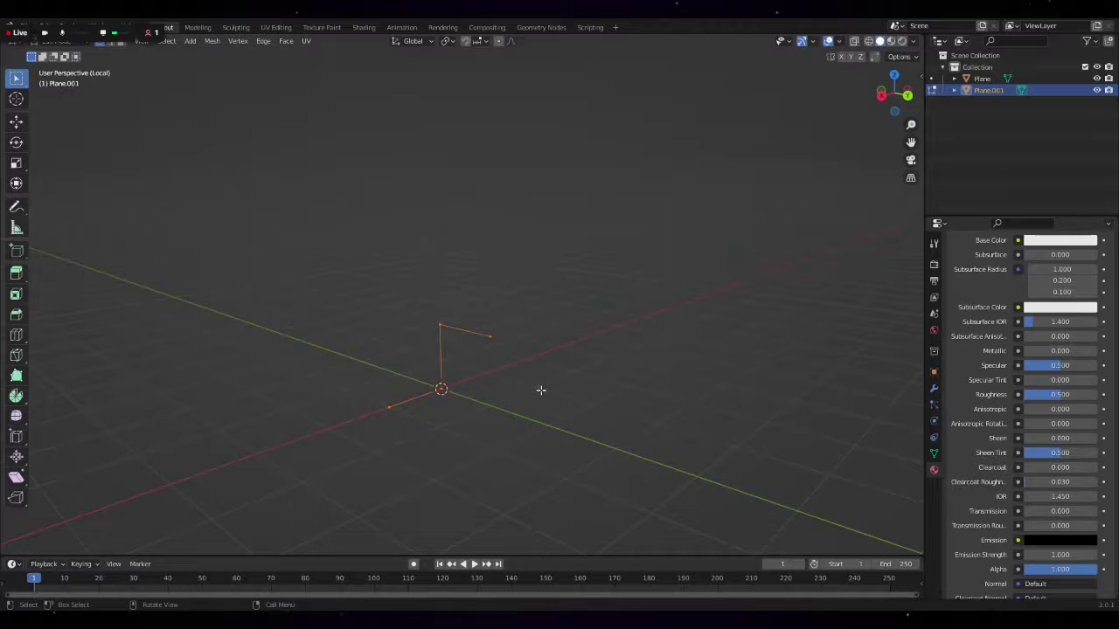
key("x")
left_click(541, 390)
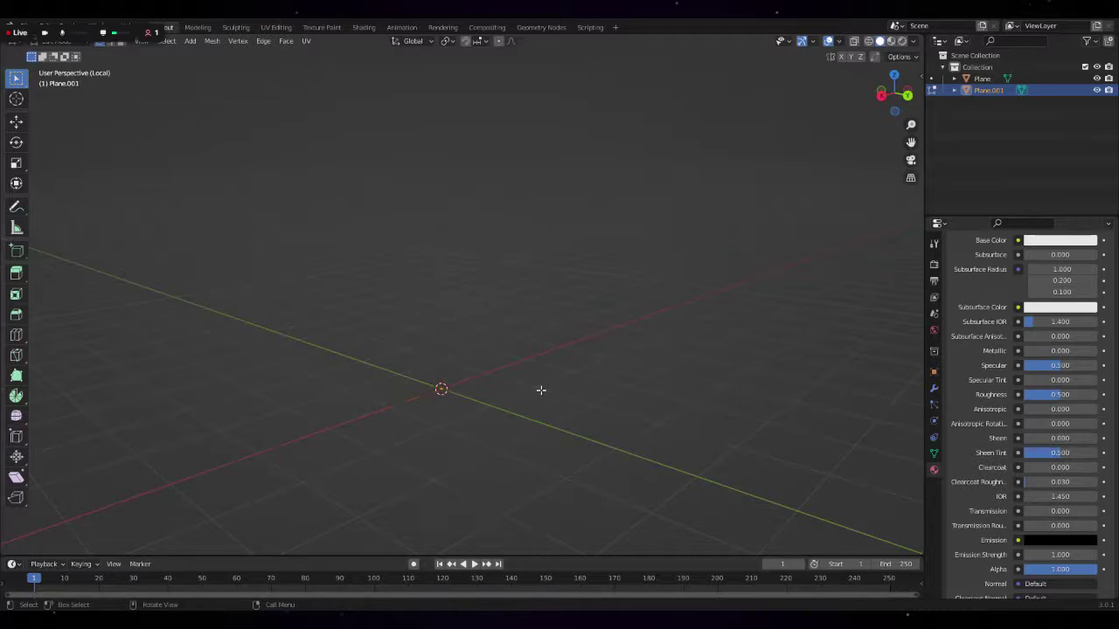
left_click(190, 42)
left_click(196, 52)
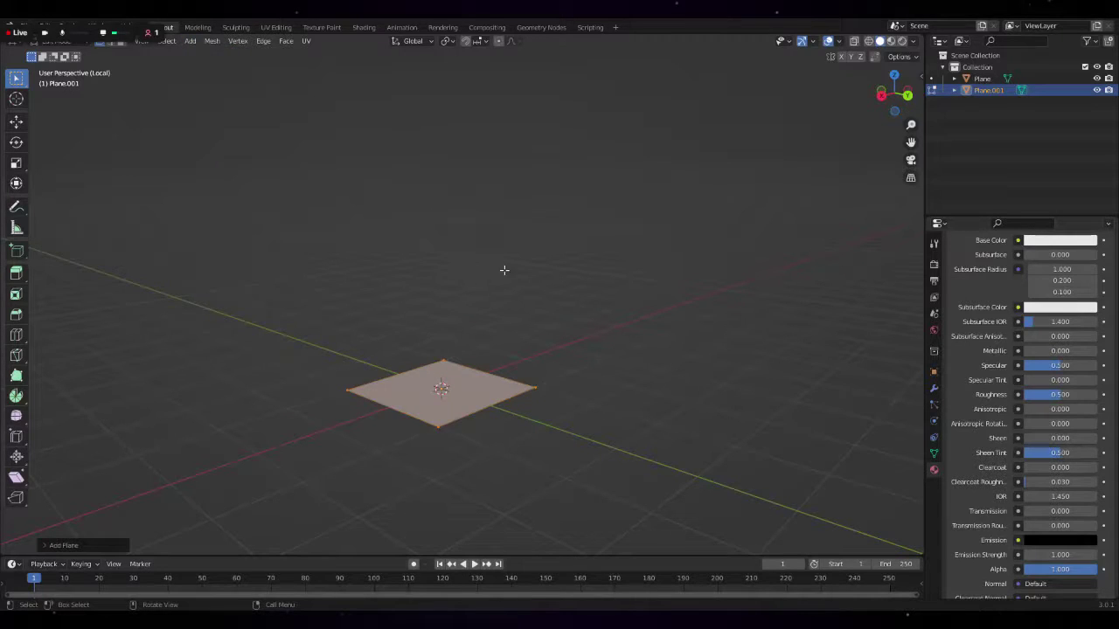
- Scale the new plane down and extrude it in place
key("s")
left_click(583, 325)
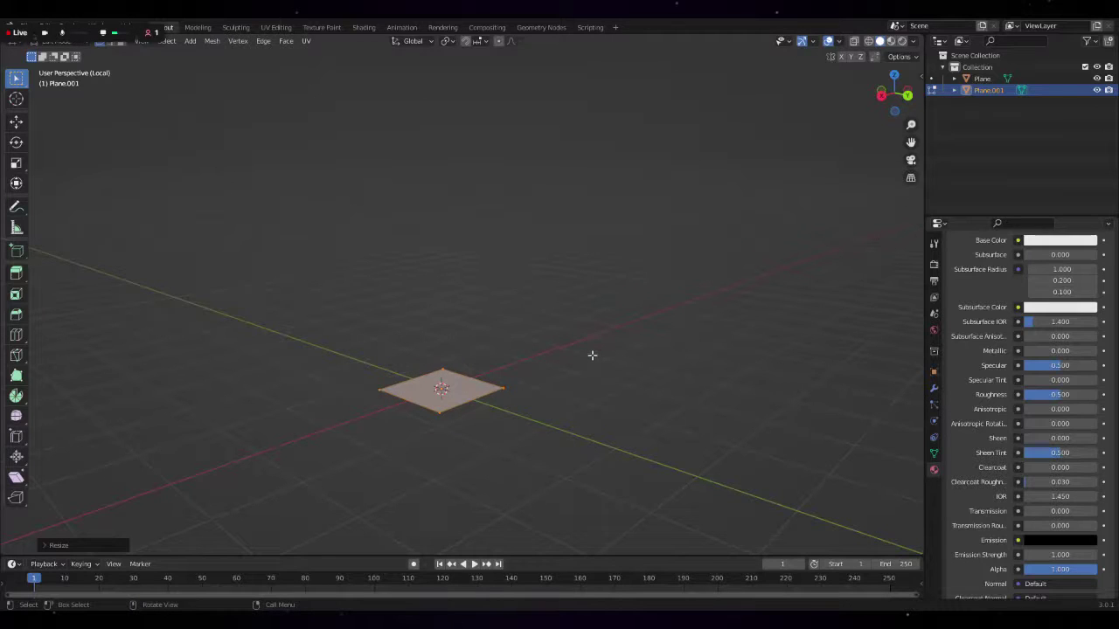
key("e")
left_click(596, 354)
right_click(582, 366)
mouse_move(537, 366)
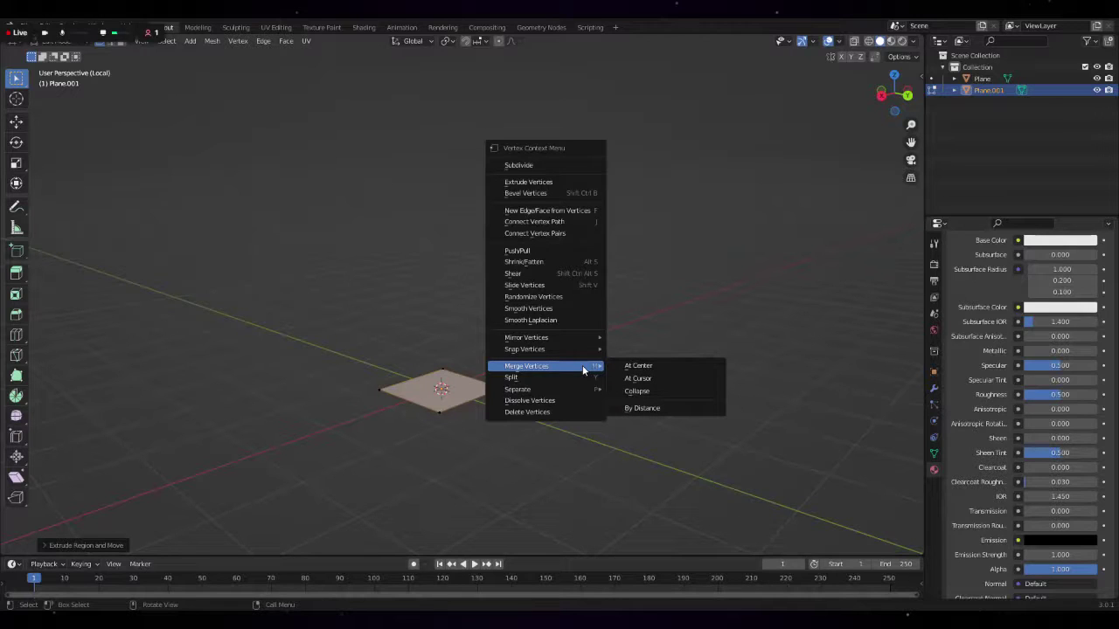
left_click(370, 317)
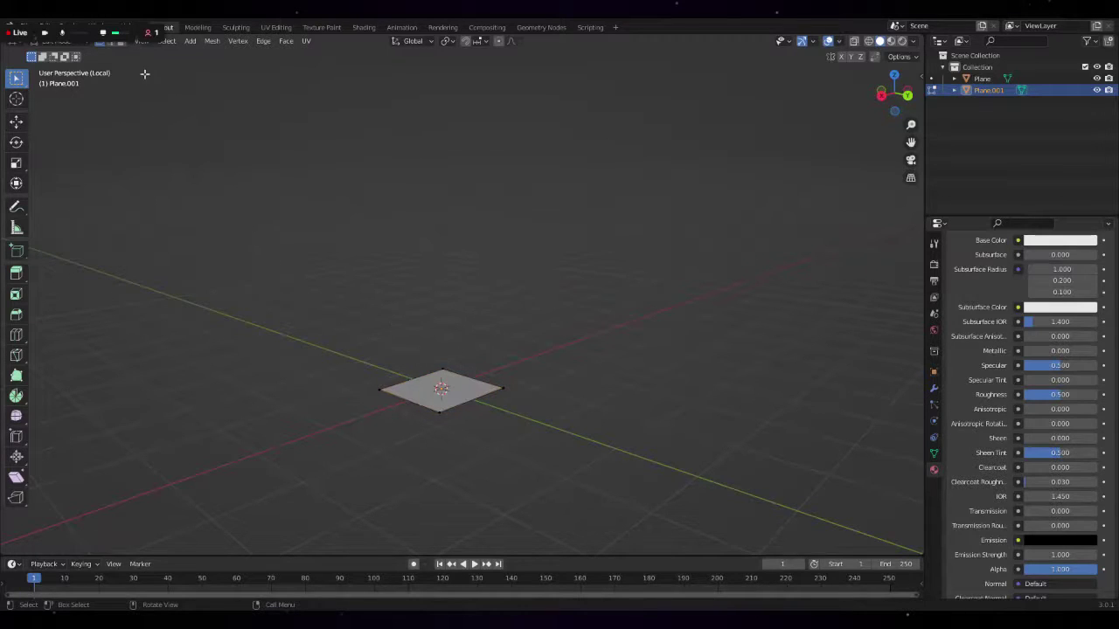
- Delete only the plane's faces, keeping its edges
key("a")
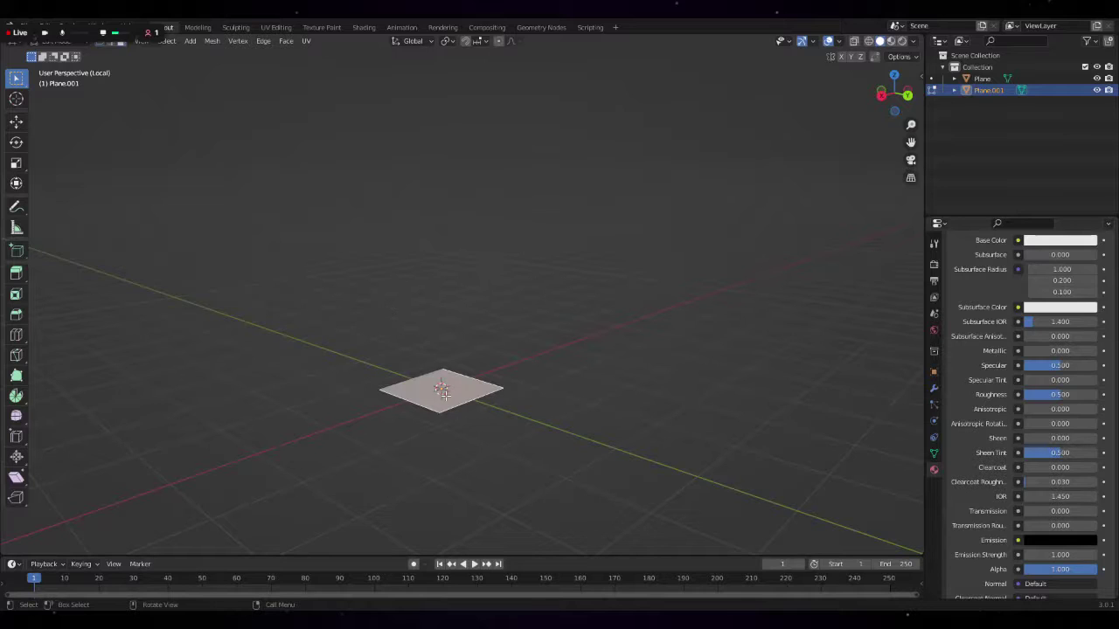
key("x")
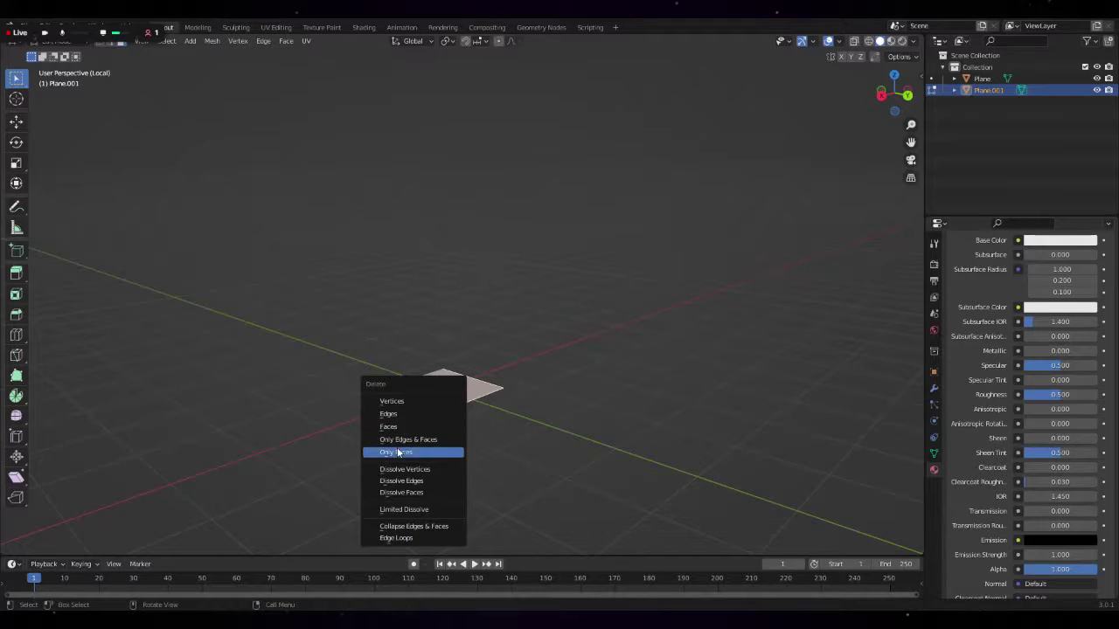
left_click(398, 452)
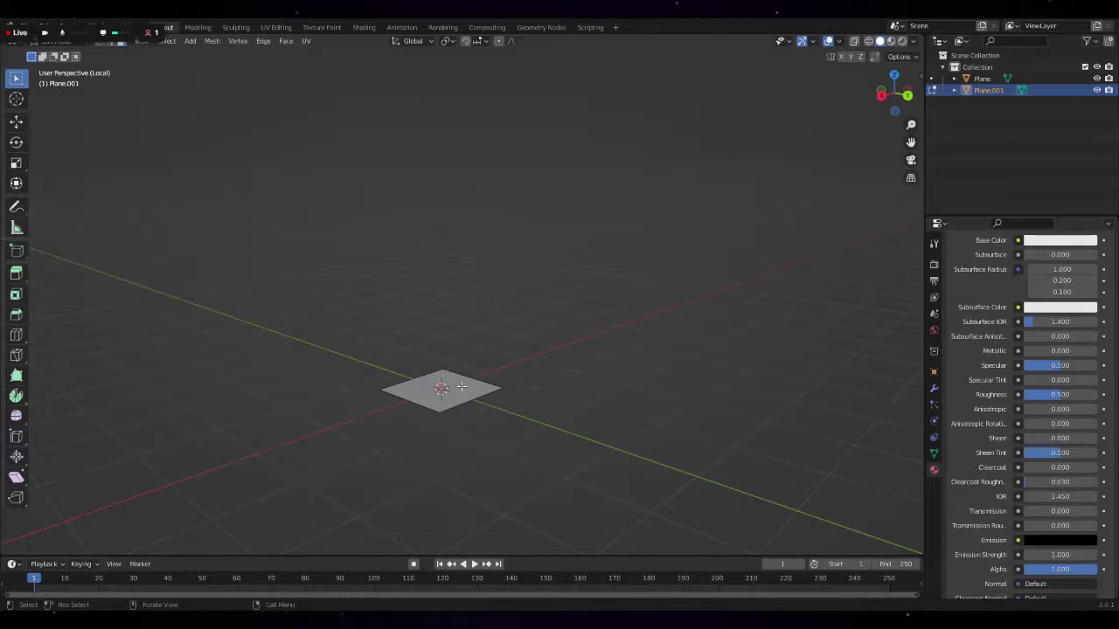
key("a")
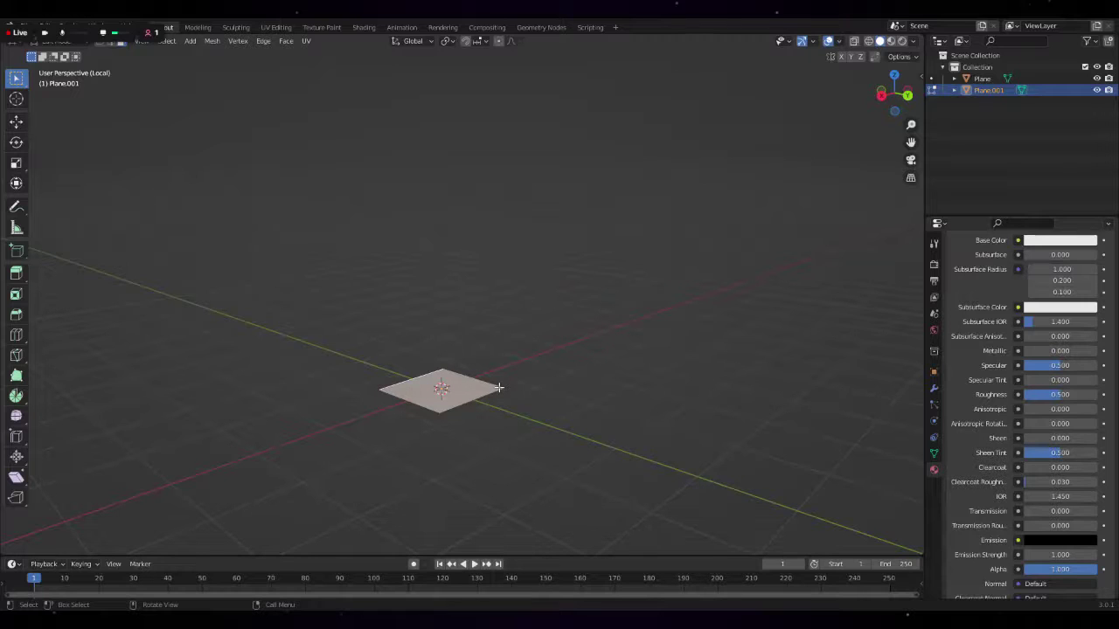
key("x")
left_click(487, 385)
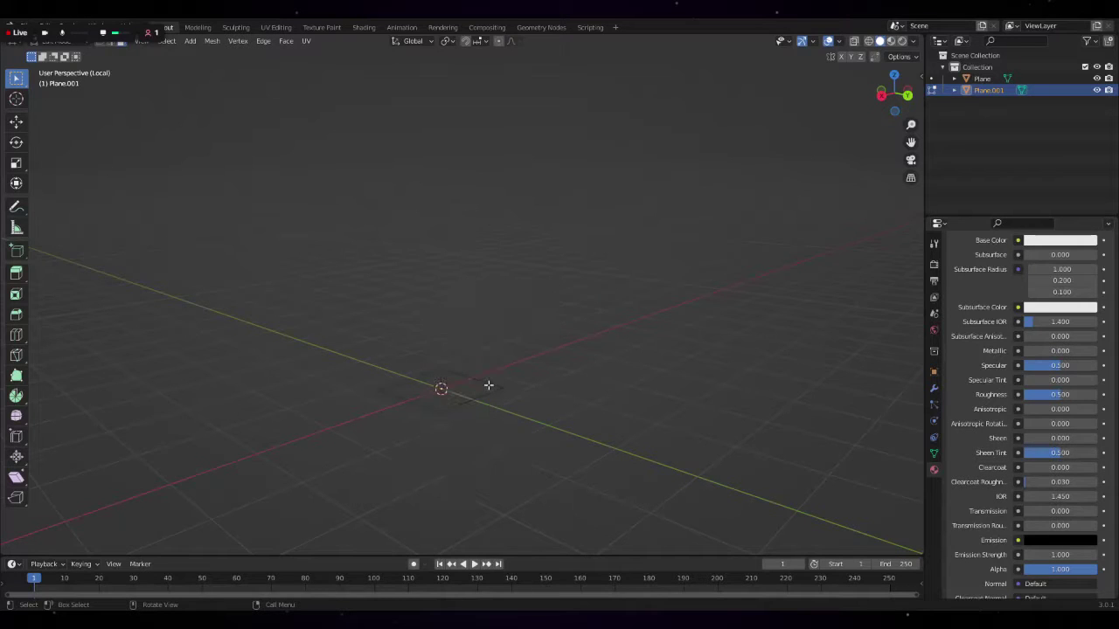
- Re-enter Edit Mode, select the whole plane and extrude it upward along Z
key("Tab")
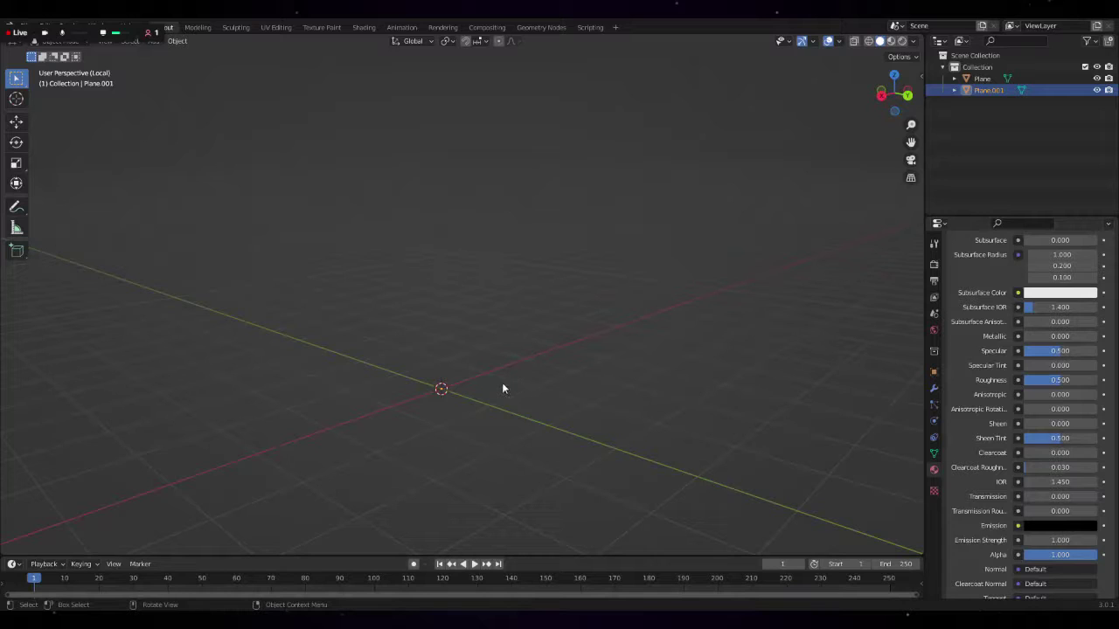
key("Tab")
key("a")
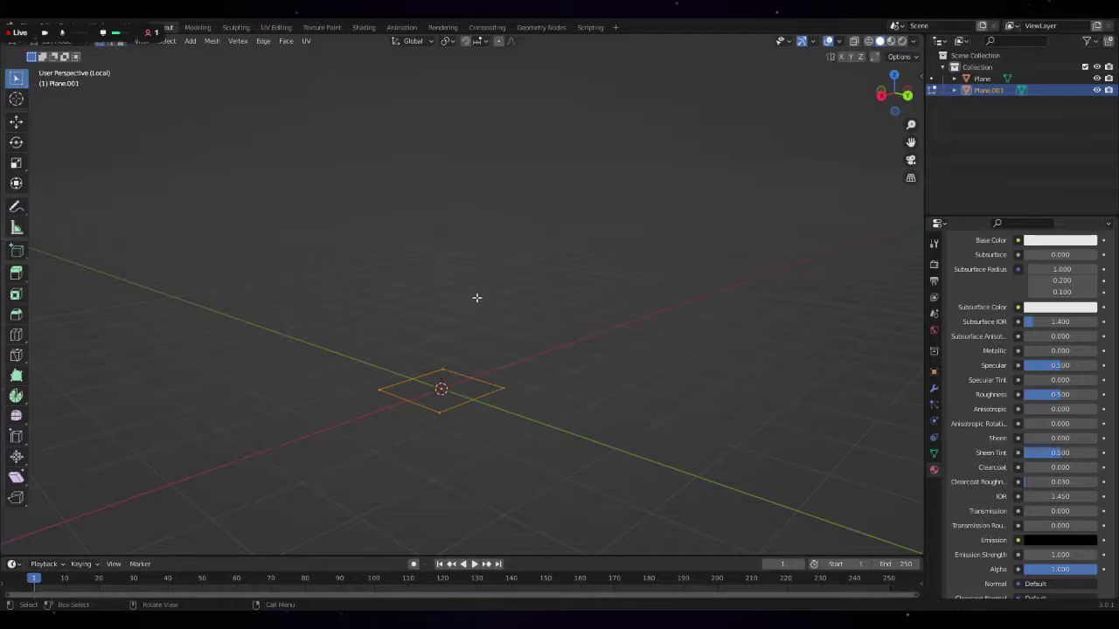
key("e")
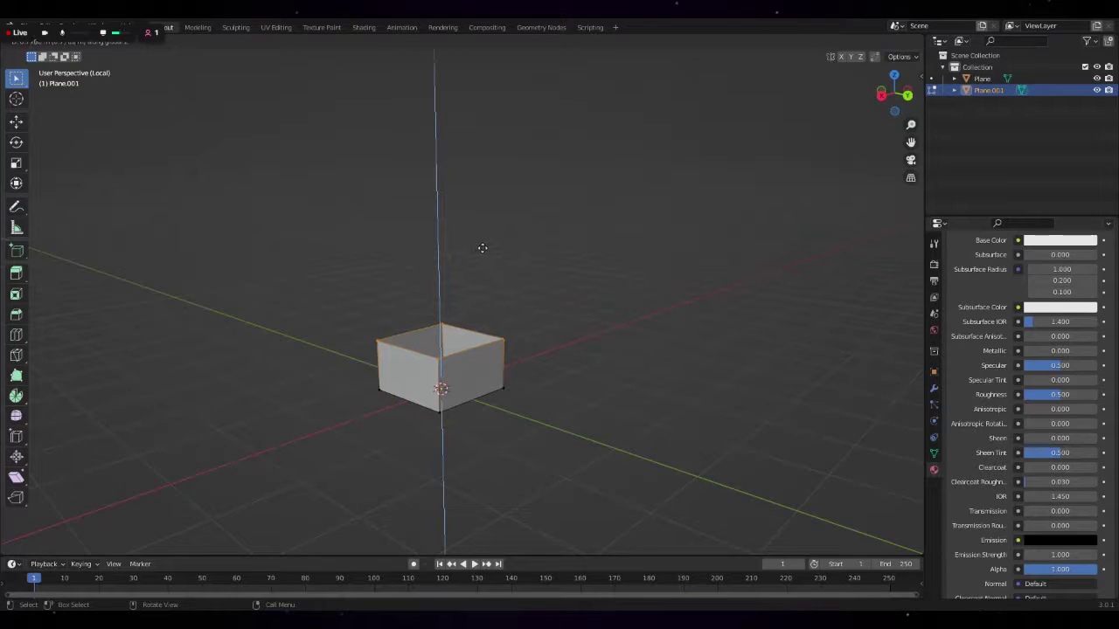
- Confirm the box height and extrude a copy of the top rim in place
left_click(483, 248)
key("a")
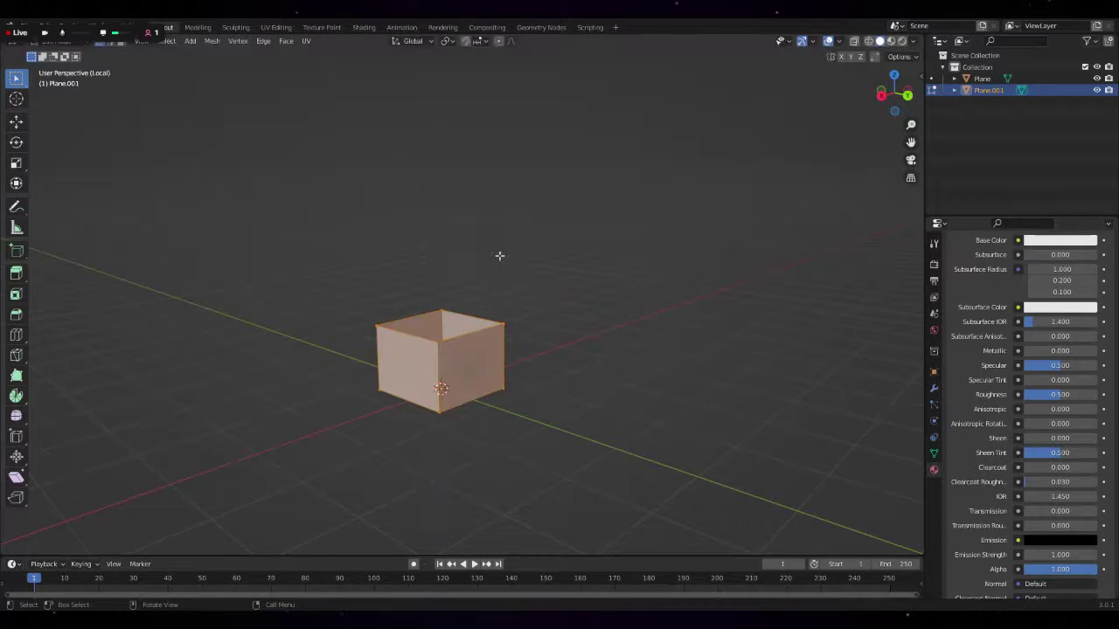
key("e")
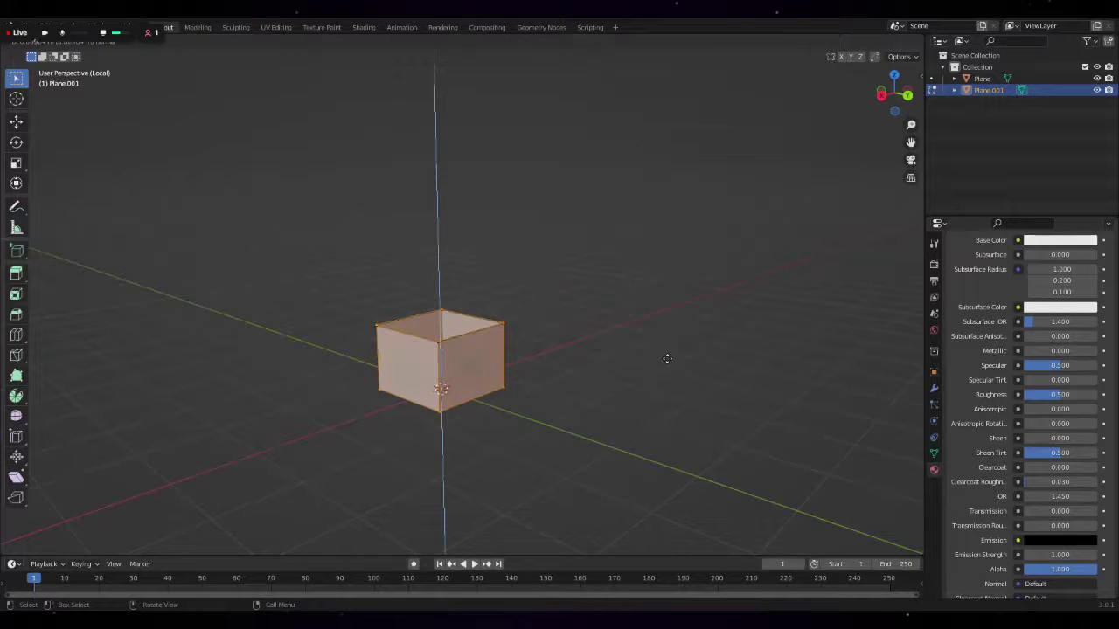
right_click(680, 366)
key("ctrl+z")
- Shrink the top rim to 0.9 along X and 0.9 along Y
key("s")
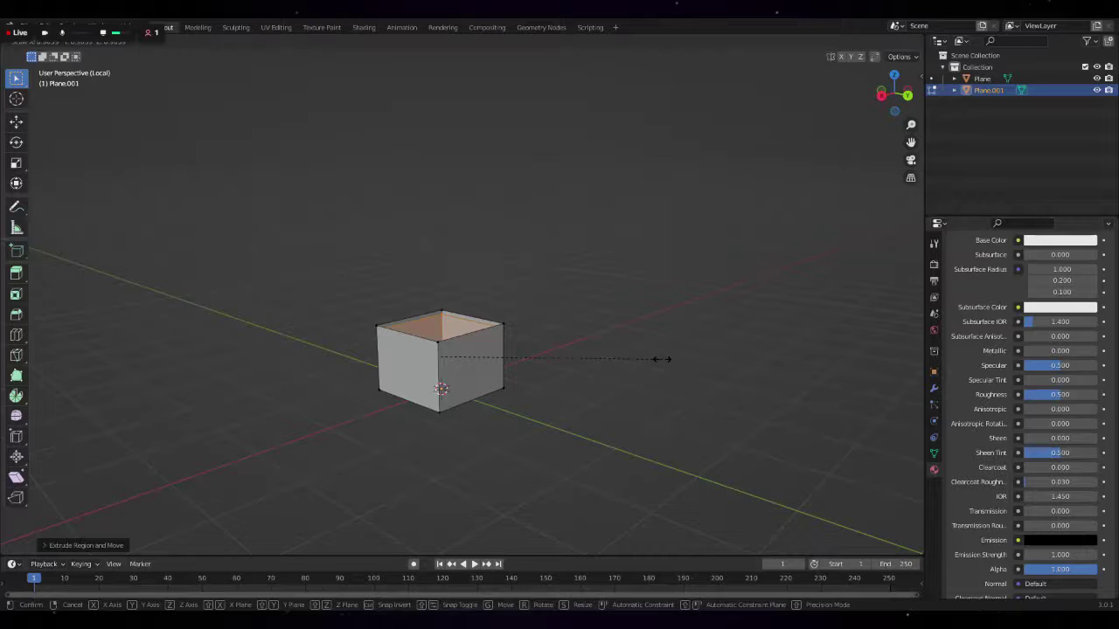
key("x")
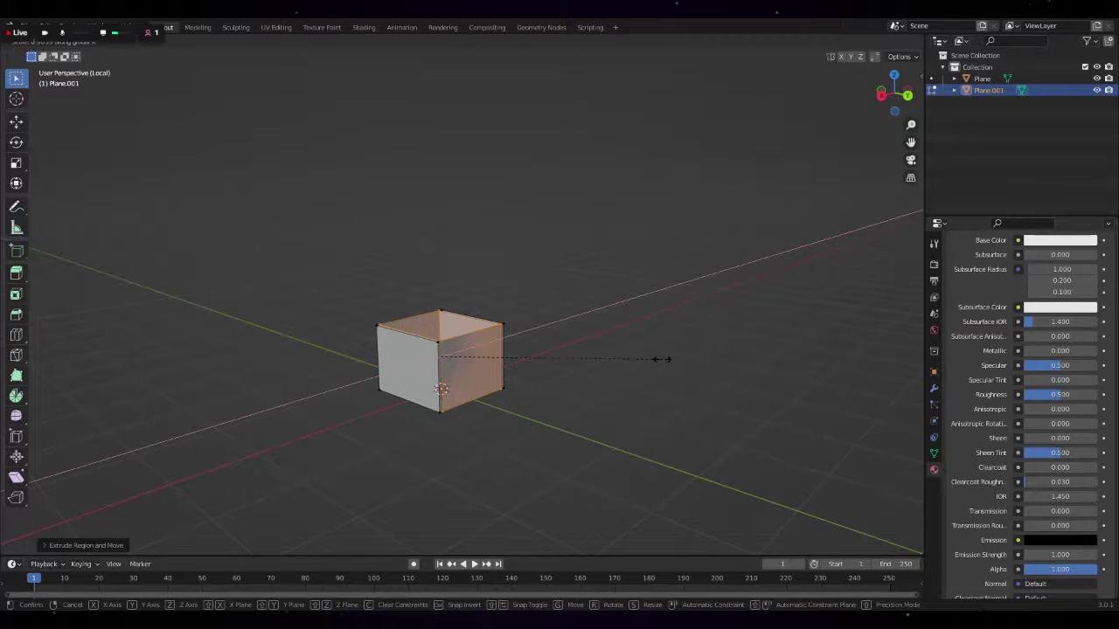
type("0.9")
key("Return")
type("sy")
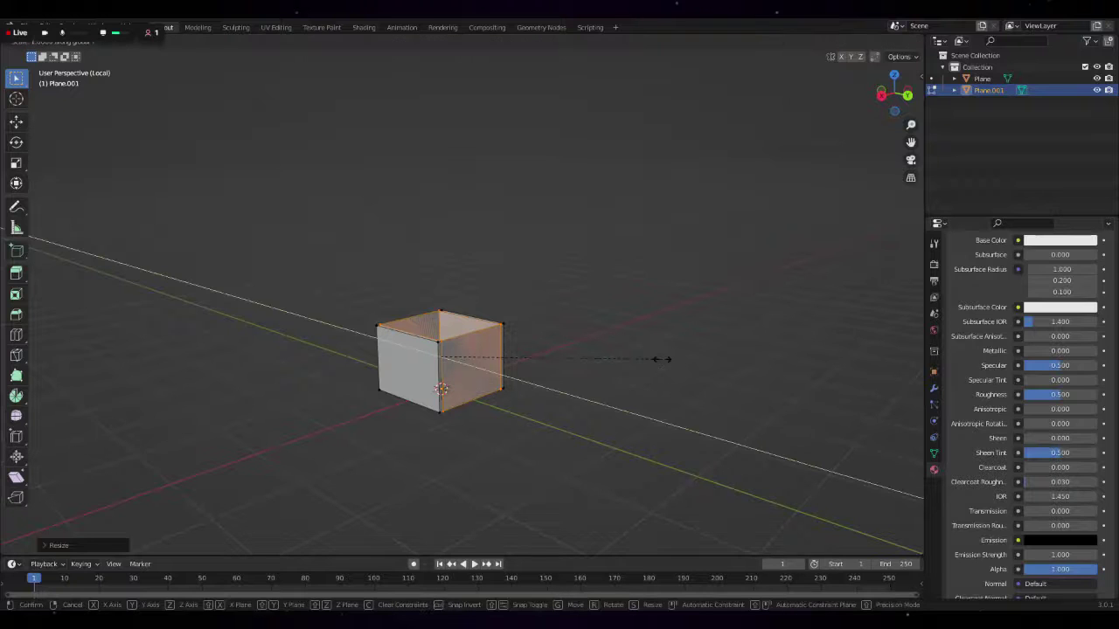
type("0.9")
key("Return")
mouse_move(662, 359)
middle_mouse_down()
mouse_move(600, 370)
mouse_move(665, 408)
middle_mouse_up()
scroll(662, 407, "up", 1)
scroll(647, 407, "up", 2)
scroll(629, 381, "up", 2)
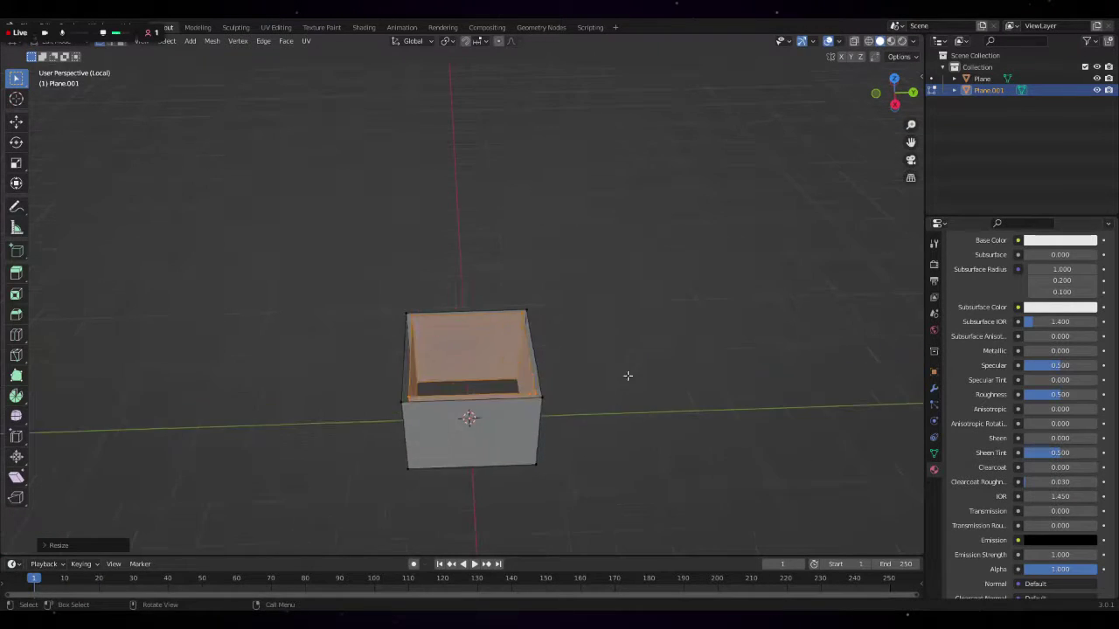
scroll(626, 377, "up", 3)
mouse_move(612, 376)
middle_mouse_down()
mouse_move(550, 307)
mouse_move(519, 306)
middle_mouse_up()
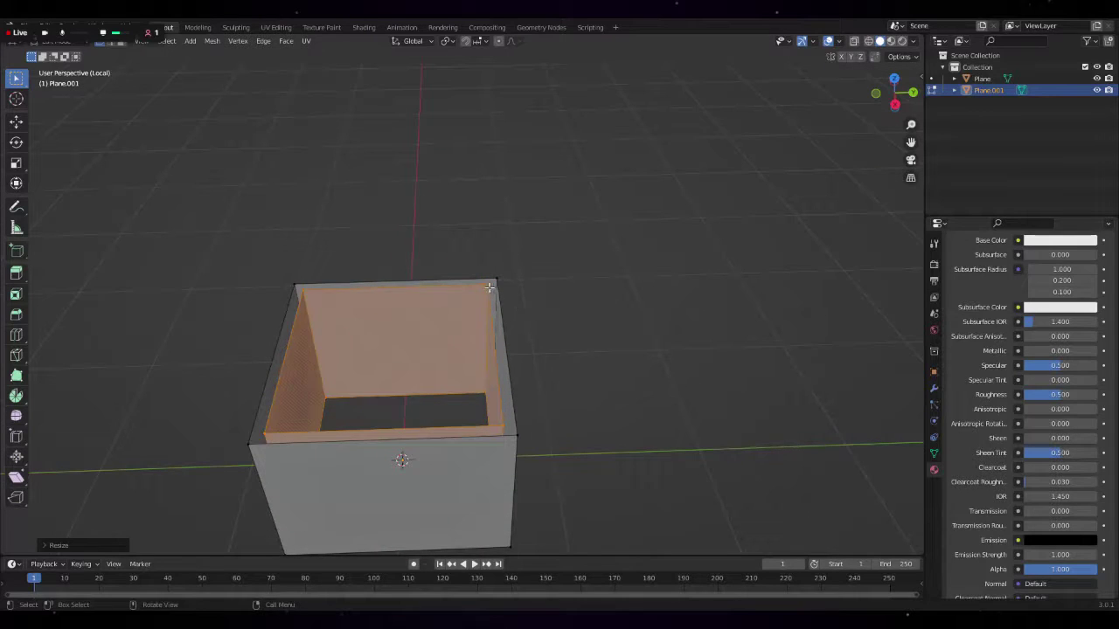
left_click(495, 281)
left_click(517, 435, "shift")
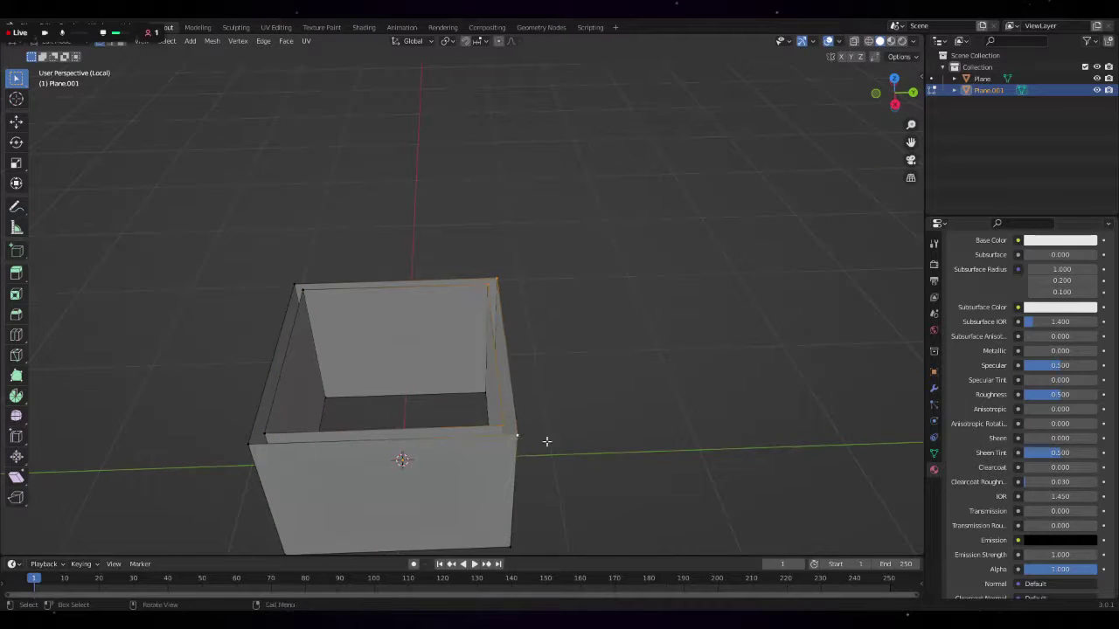
left_click_drag(194, 423, 187, 452)
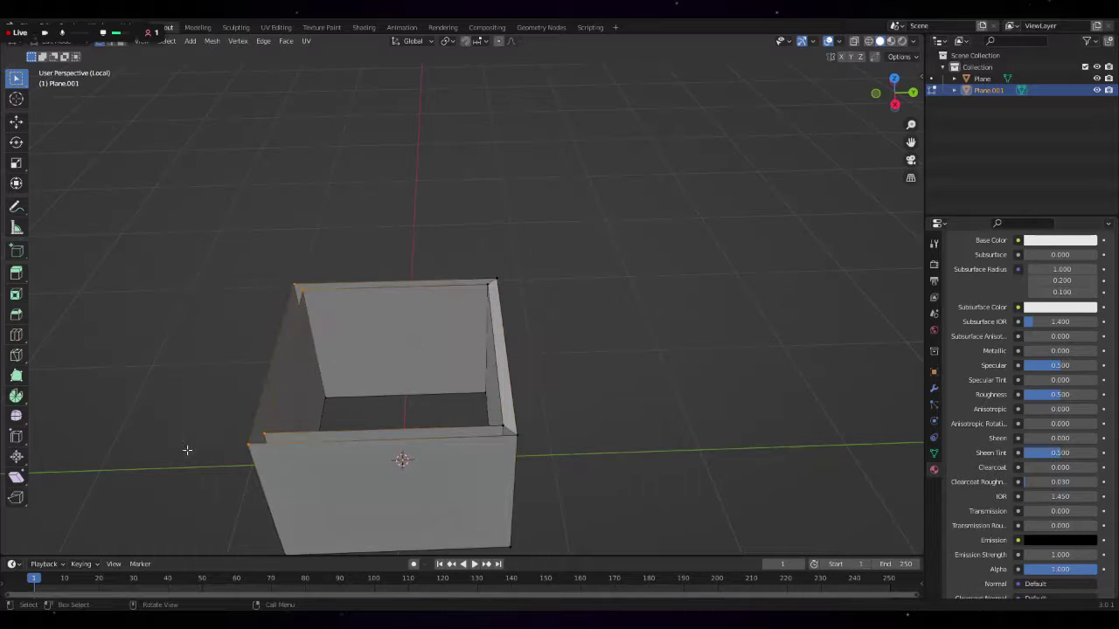
left_click_drag(516, 256, 210, 293)
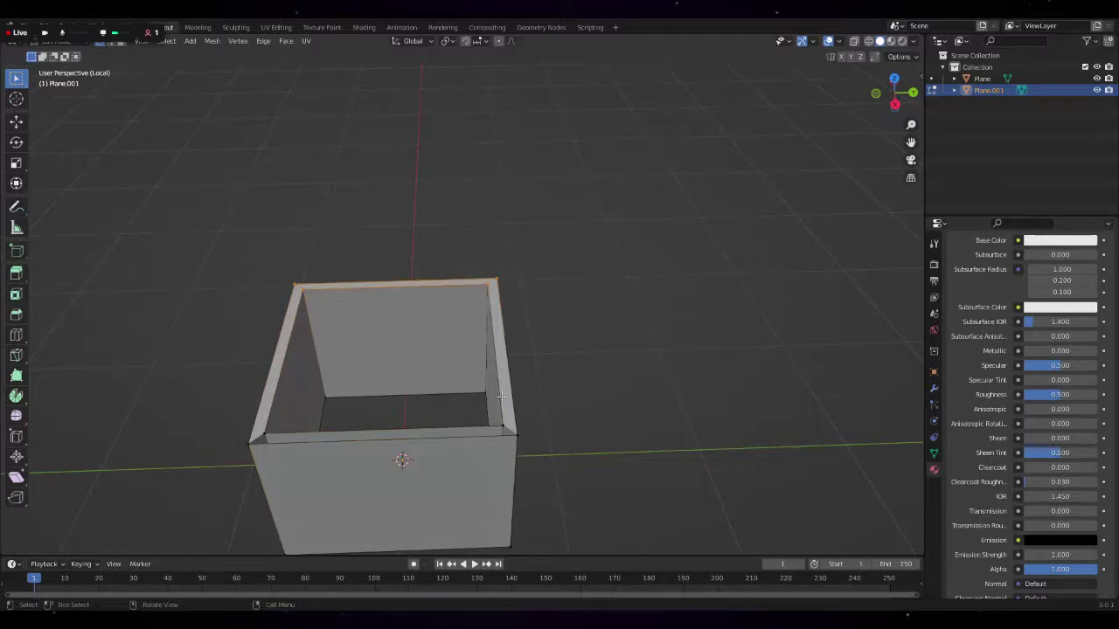
left_click_drag(516, 407, 166, 467)
middle_click_drag(251, 473, 479, 309)
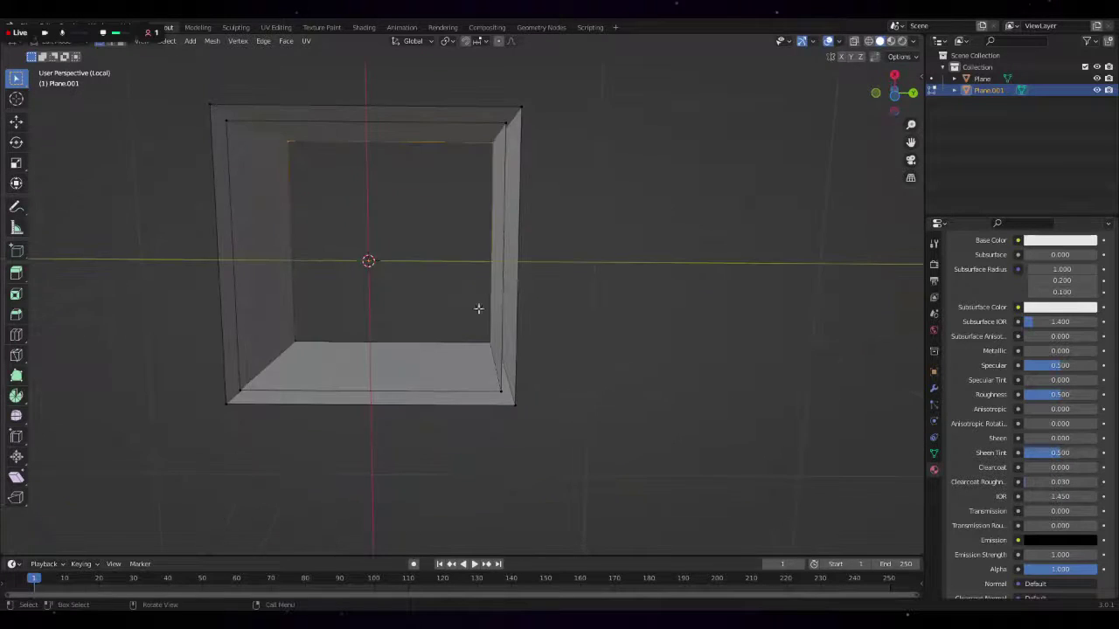
mouse_move(516, 277)
middle_mouse_down()
mouse_move(507, 251)
mouse_move(586, 312)
middle_mouse_up()
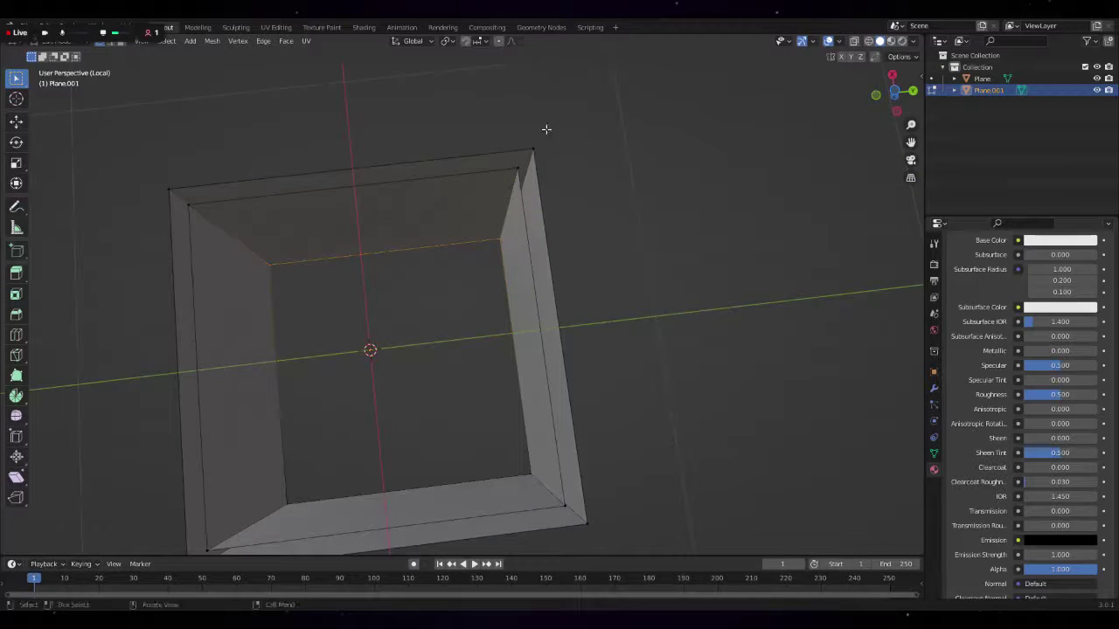
left_click_drag(547, 129, 148, 212)
middle_click_drag(477, 387, 537, 282)
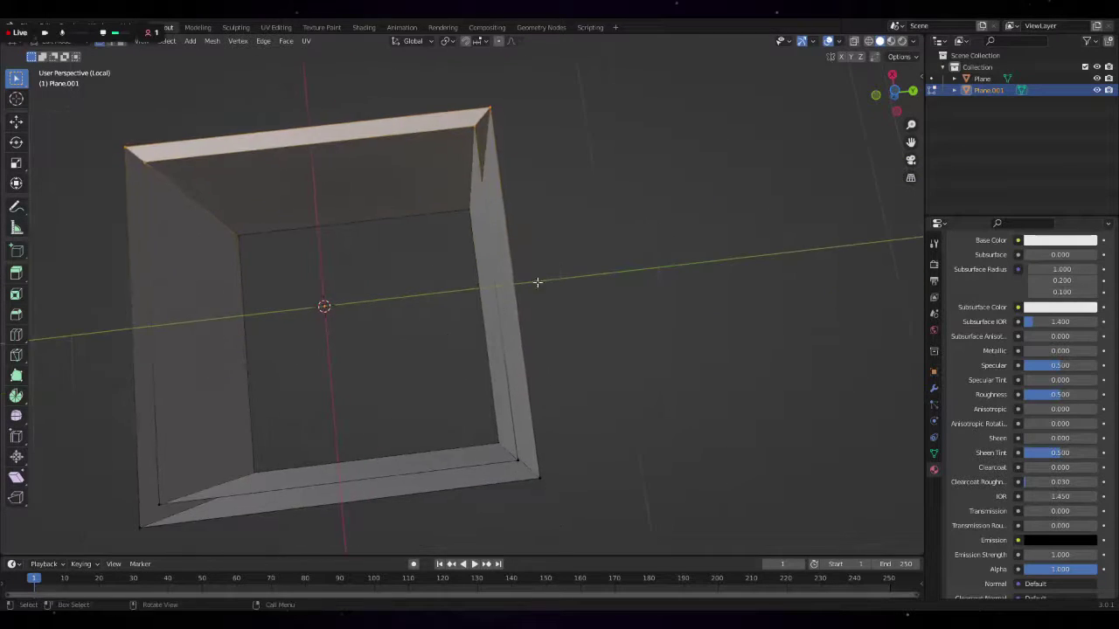
left_click_drag(557, 102, 485, 114)
left_click_drag(549, 429, 507, 507, "shift")
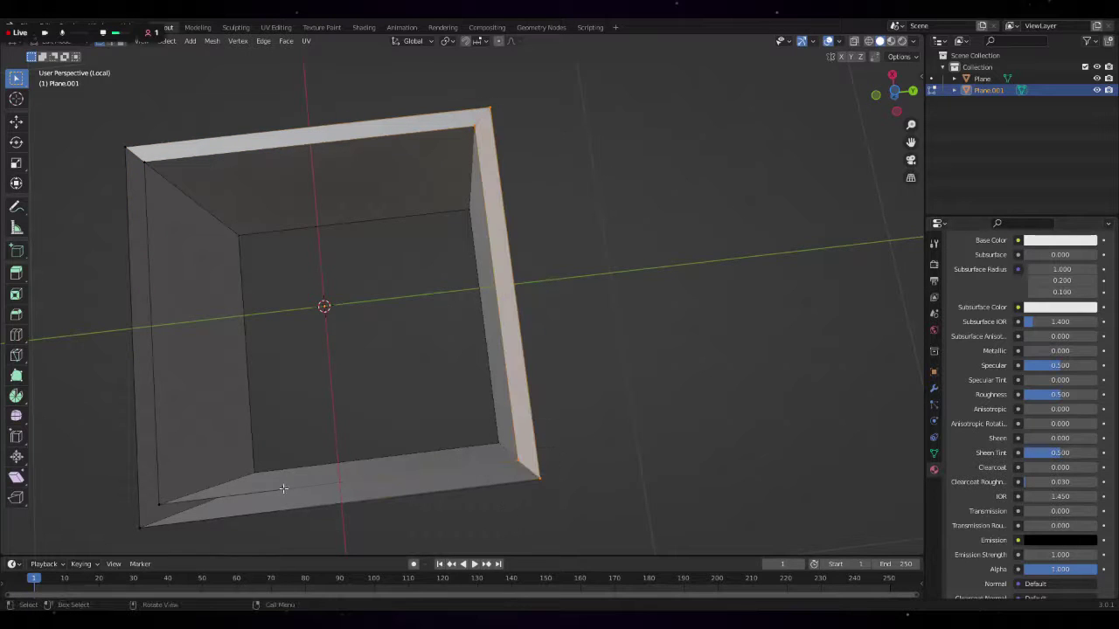
left_click_drag(187, 486, 114, 533)
left_click_drag(605, 418, 500, 495, "shift")
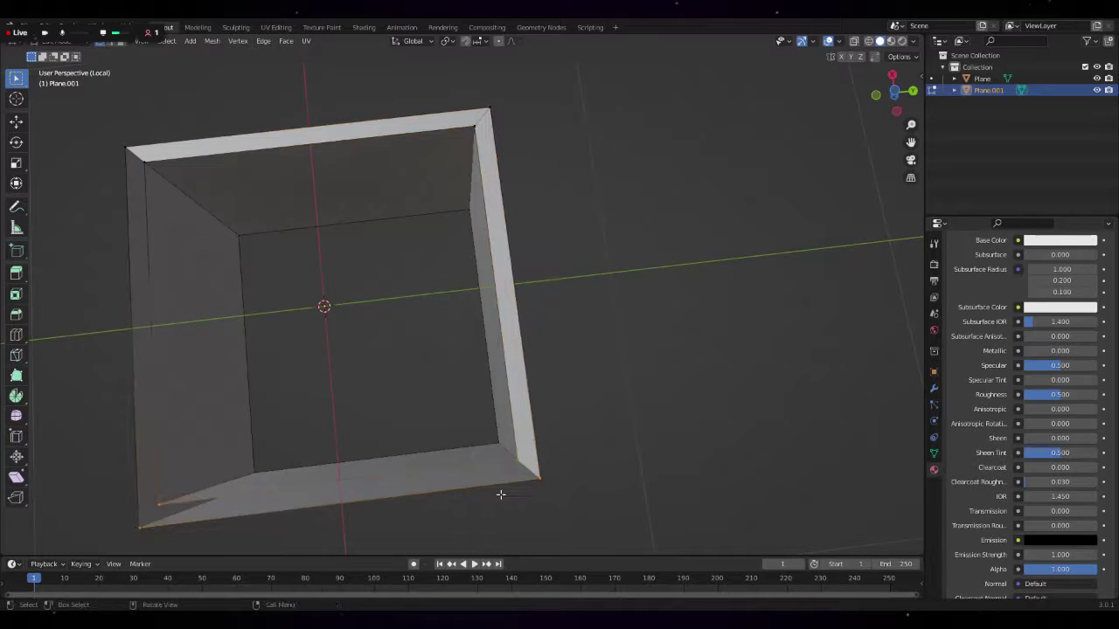
left_click_drag(166, 133, 84, 190)
left_click_drag(183, 424, 107, 535, "shift")
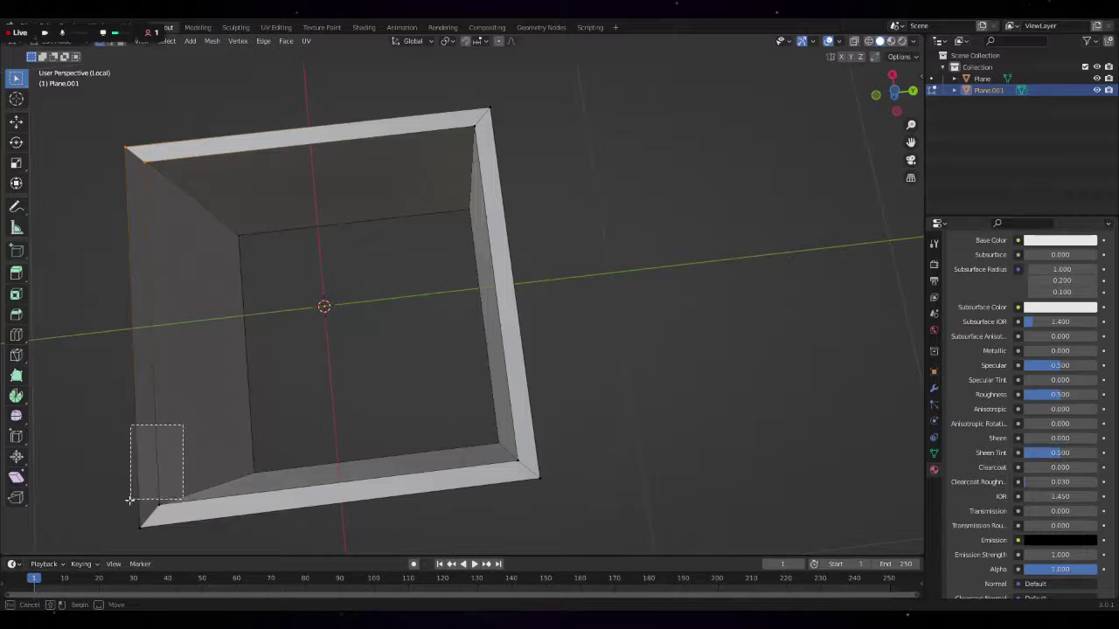
mouse_move(237, 417)
middle_mouse_down()
mouse_move(548, 242)
mouse_move(425, 274)
mouse_move(450, 216)
mouse_move(442, 180)
mouse_move(486, 192)
mouse_move(347, 271)
mouse_move(539, 271)
mouse_move(439, 304)
middle_mouse_up()
- Leave Local View, move the box onto the top of the pole and scale it narrower
key("slash")
key("a")
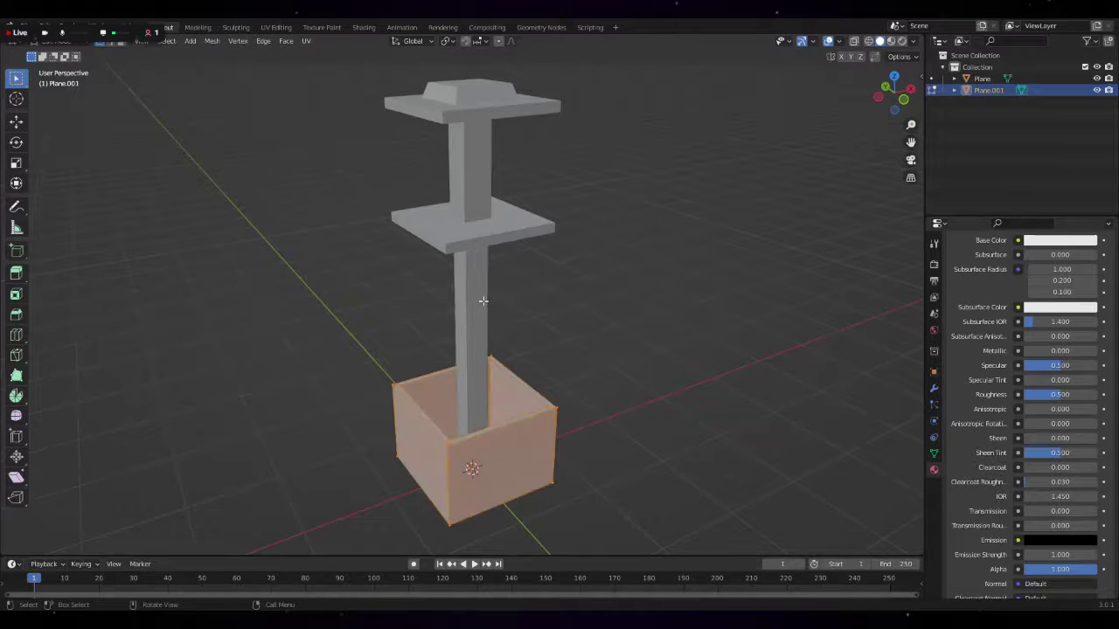
key("g")
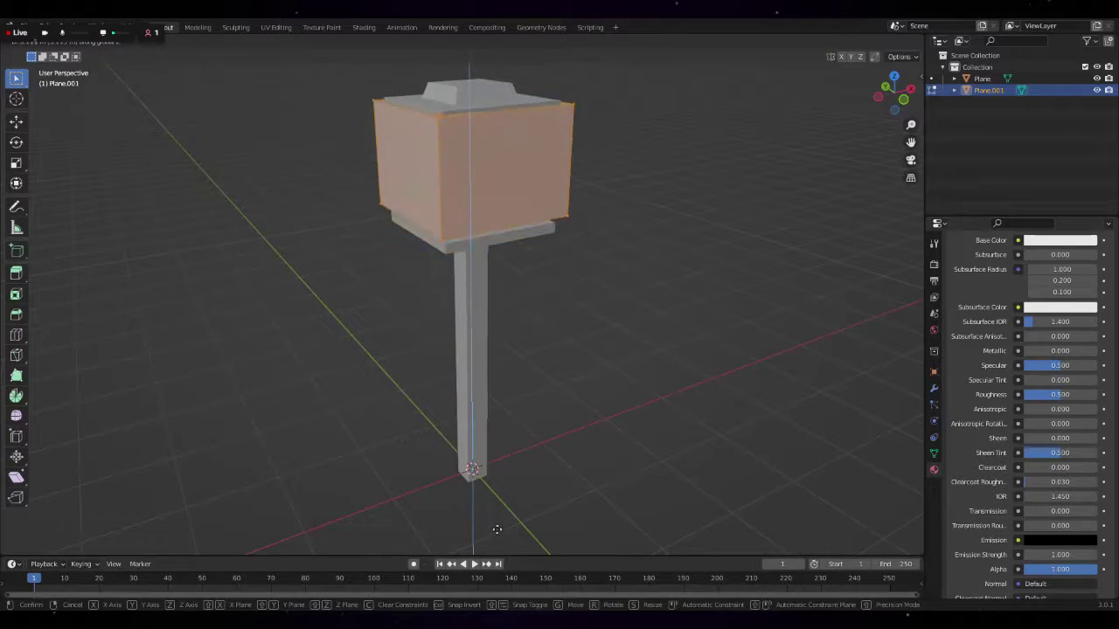
left_click(493, 534)
key("s")
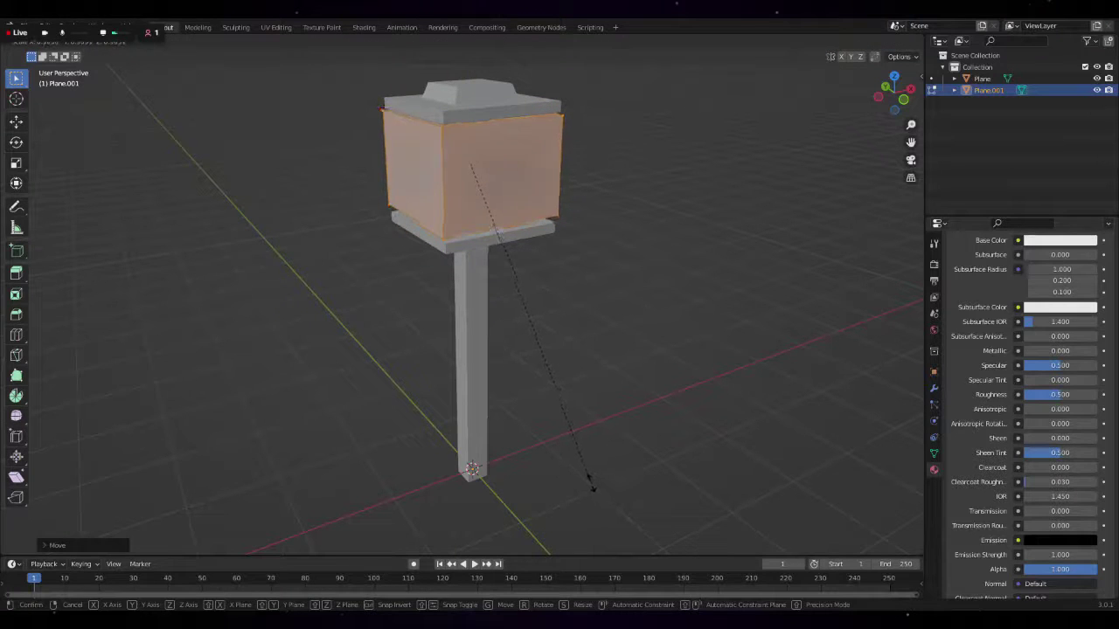
left_click(677, 425)
mouse_move(677, 425)
middle_mouse_down()
mouse_move(512, 420)
mouse_move(534, 447)
middle_mouse_up()
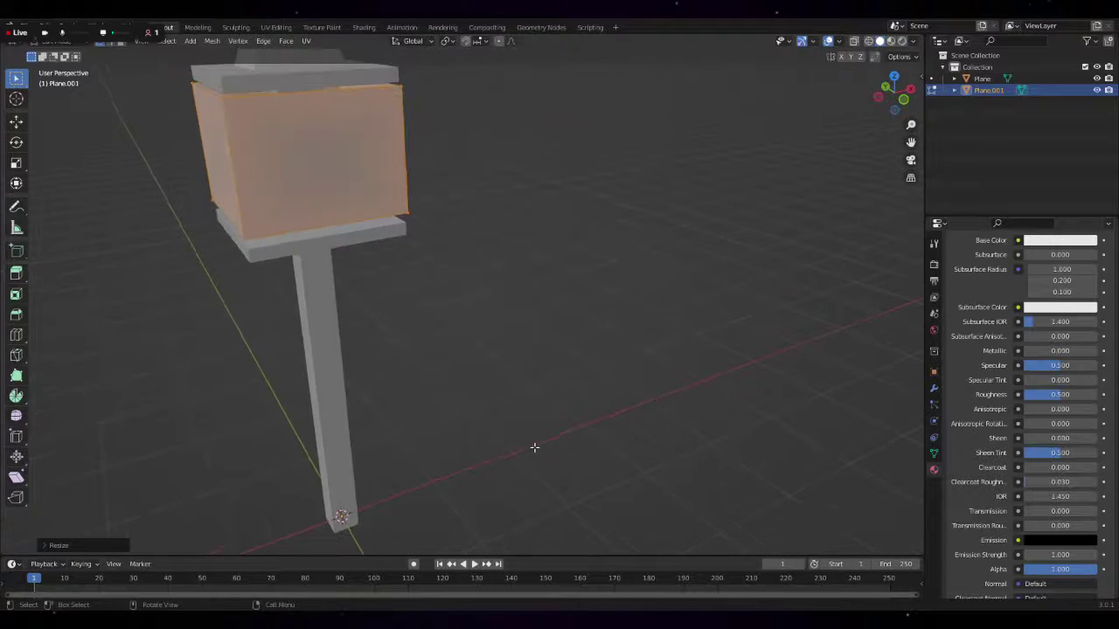
- Scale the box down along Z to make it shorter
key("s")
key("z")
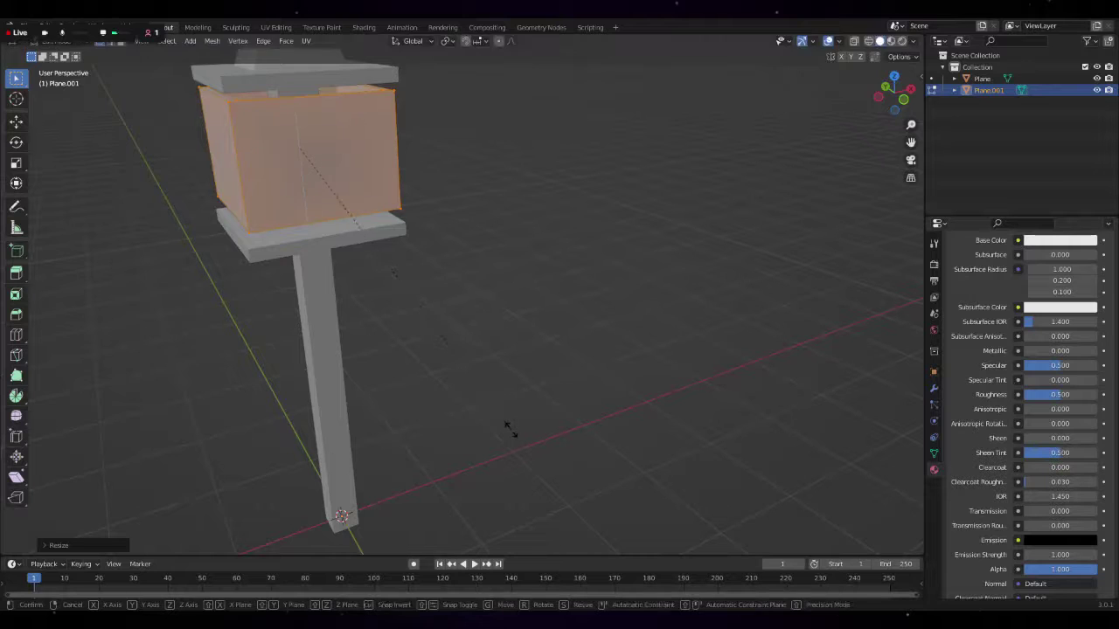
left_click(610, 477)
mouse_move(569, 425)
middle_mouse_down()
mouse_move(437, 377)
mouse_move(485, 382)
mouse_move(525, 452)
mouse_move(530, 340)
mouse_move(554, 278)
mouse_move(547, 387)
mouse_move(417, 337)
mouse_move(545, 327)
mouse_move(563, 297)
mouse_move(464, 353)
mouse_move(733, 406)
middle_mouse_up()
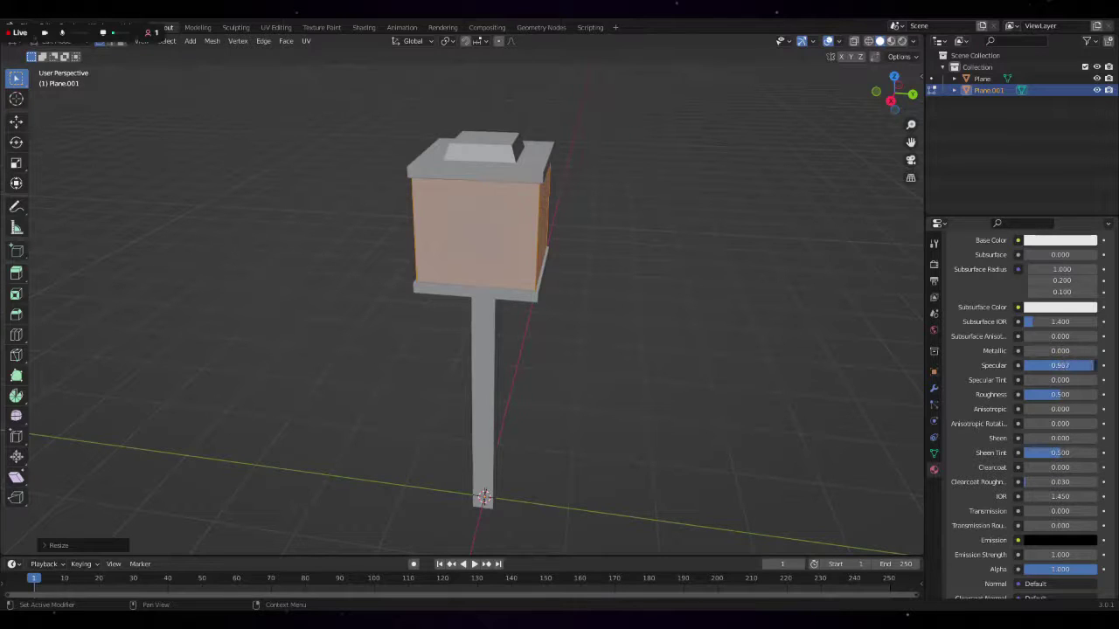
- Set Specular to 1.000 and inspect the lantern in X-ray, Material Preview and Wireframe
key("BackSpace")
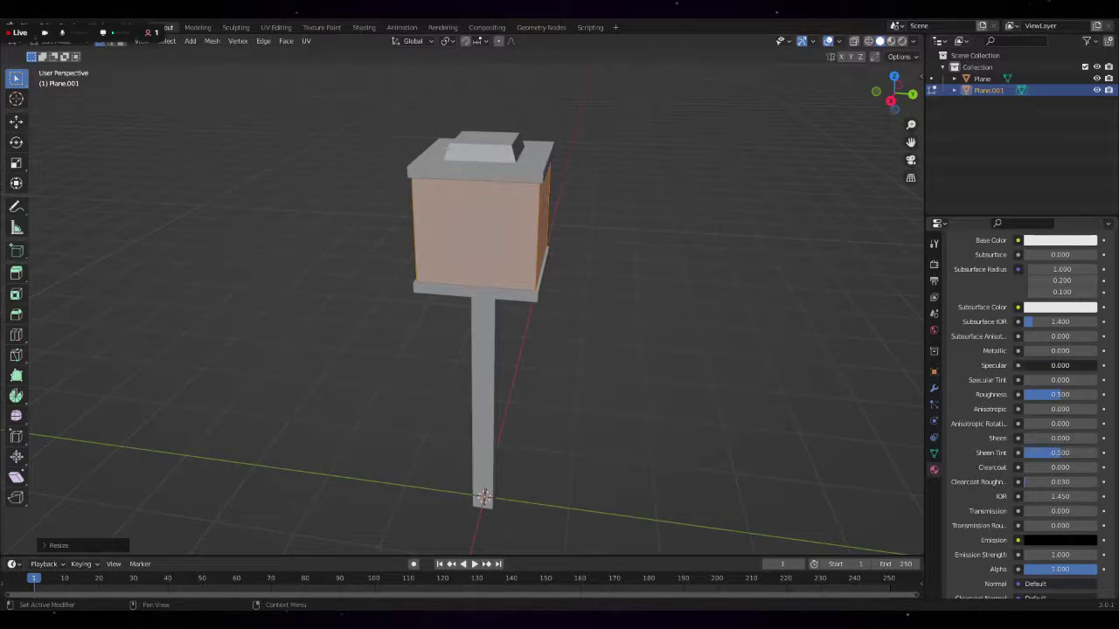
left_click_drag(1059, 365, 1098, 365)
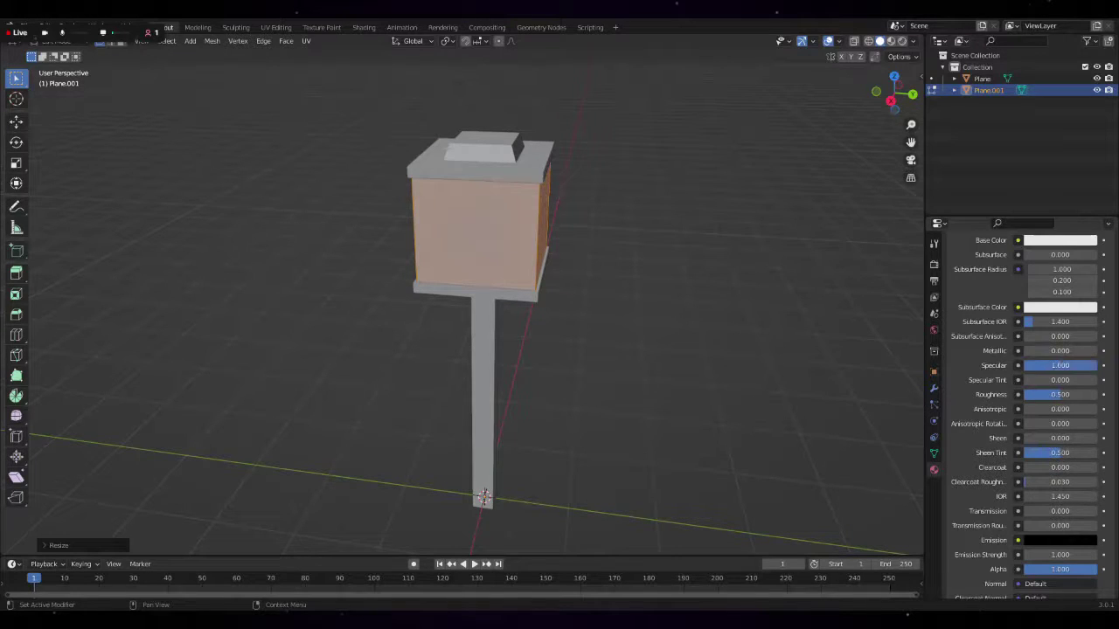
left_click(854, 42)
middle_click_drag(860, 248, 766, 247)
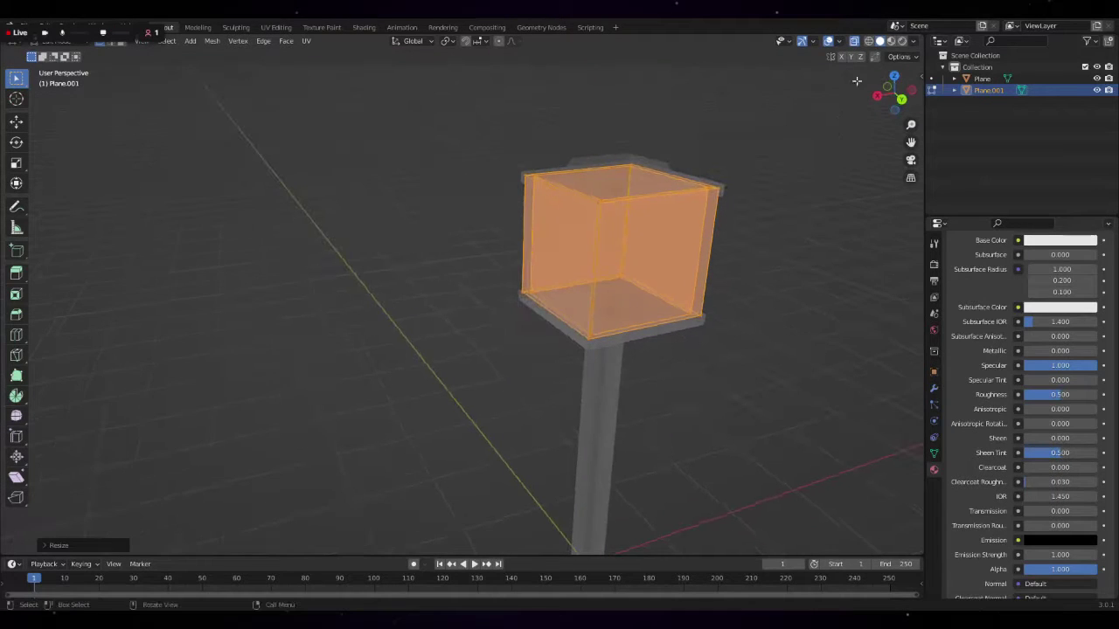
left_click(890, 41)
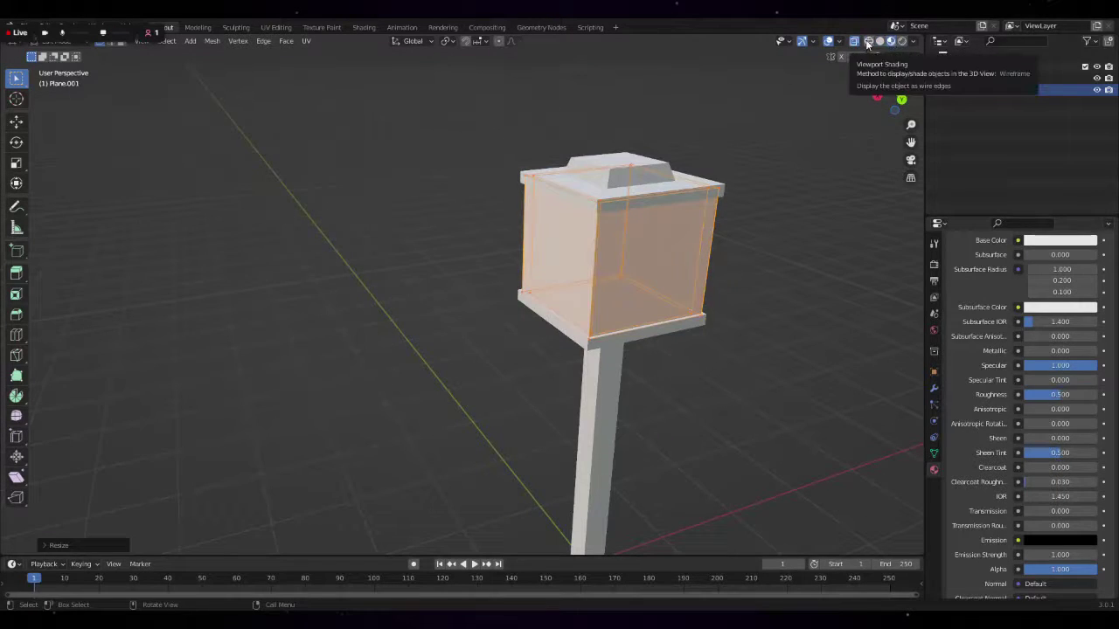
left_click(868, 41)
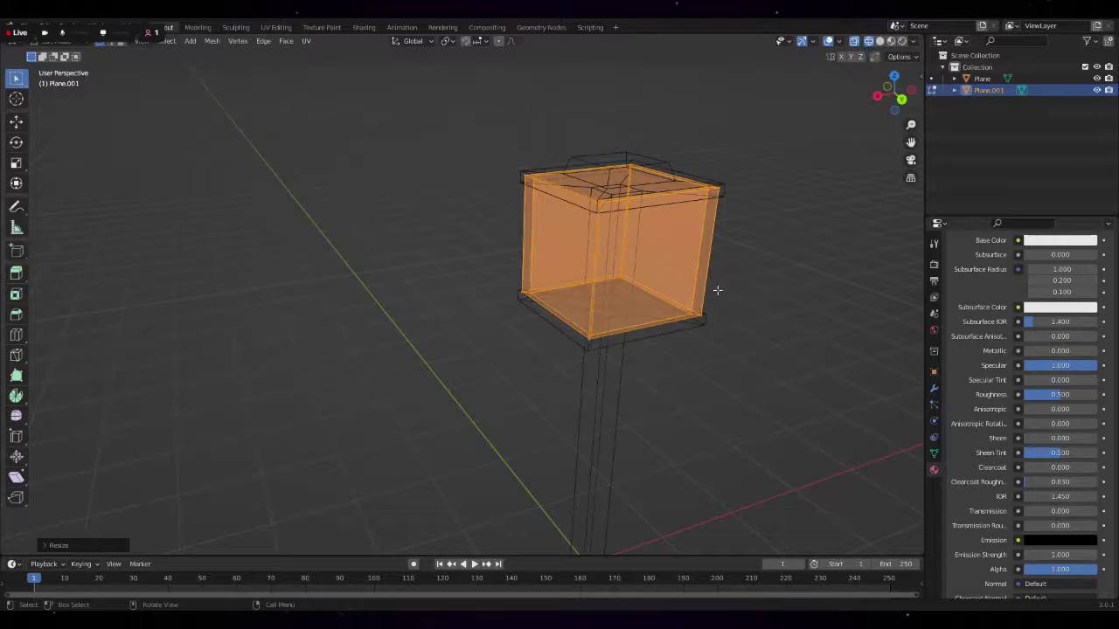
left_click(854, 41)
- Deselect the box, toggle X-ray and return to Solid shading to view the lamp
left_click(831, 299)
mouse_move(680, 466)
middle_mouse_down()
mouse_move(729, 437)
mouse_move(673, 400)
mouse_move(647, 404)
middle_mouse_up()
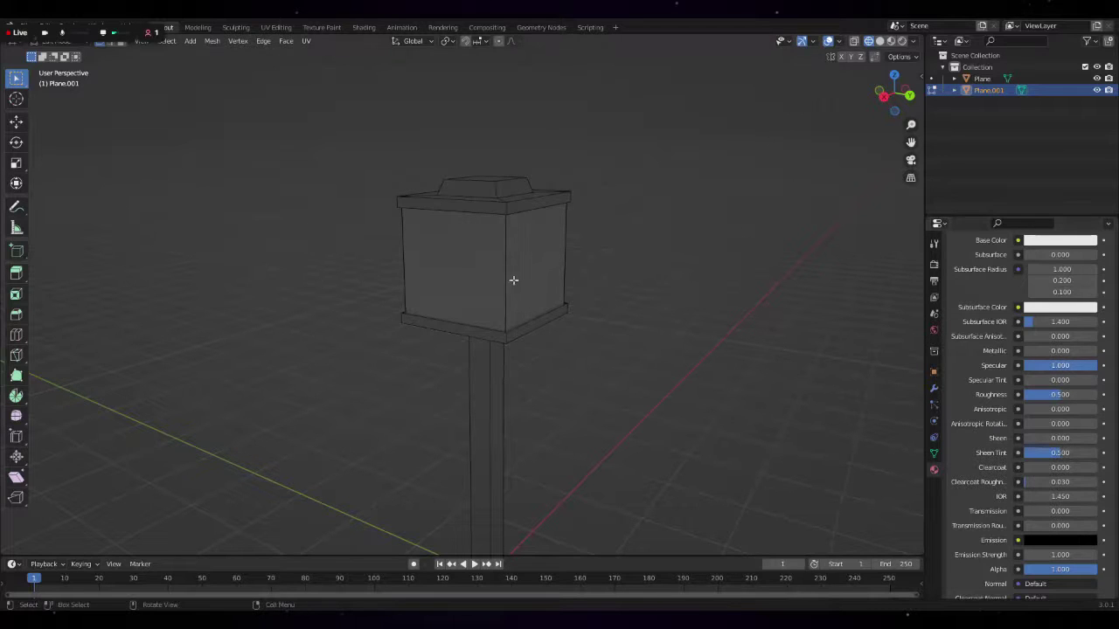
mouse_move(650, 317)
middle_mouse_down()
mouse_move(569, 314)
mouse_move(762, 154)
middle_mouse_up()
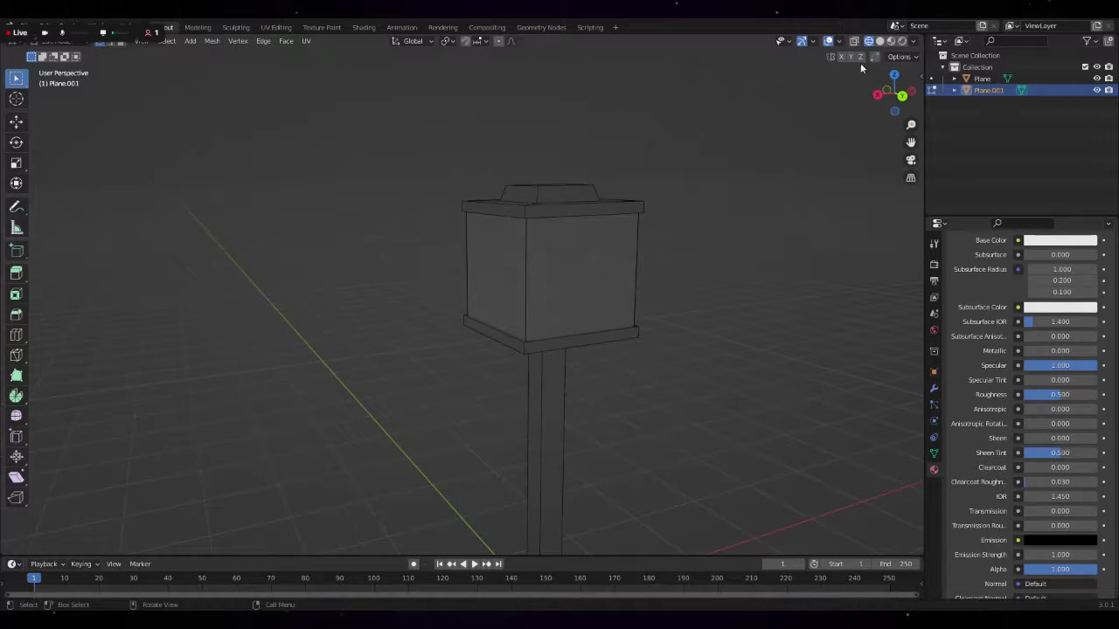
key("alt+z")
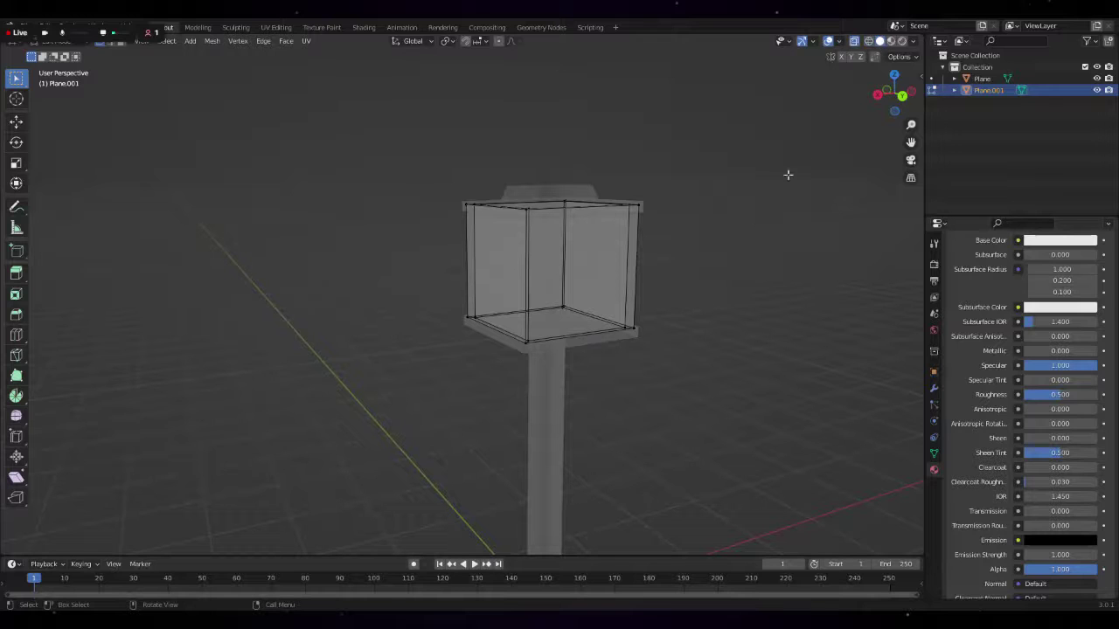
left_click(891, 41)
mouse_move(761, 222)
middle_mouse_down()
mouse_move(709, 275)
mouse_move(704, 310)
mouse_move(758, 303)
middle_mouse_up()
- Return to Object Mode and select the lamp post object
key("Tab")
key("alt+z")
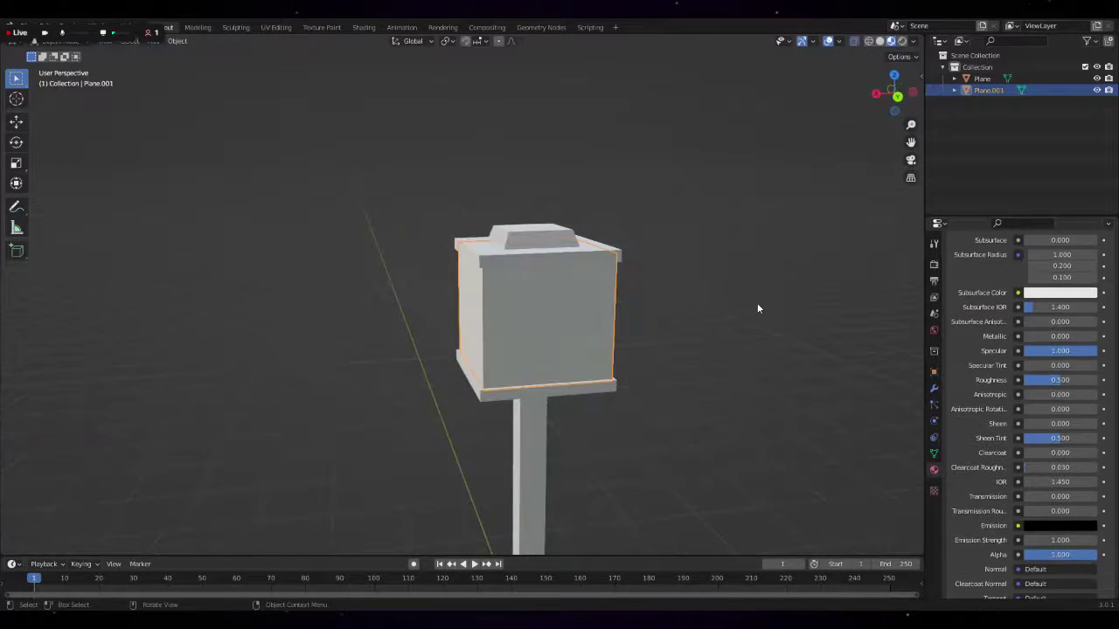
left_click(643, 301)
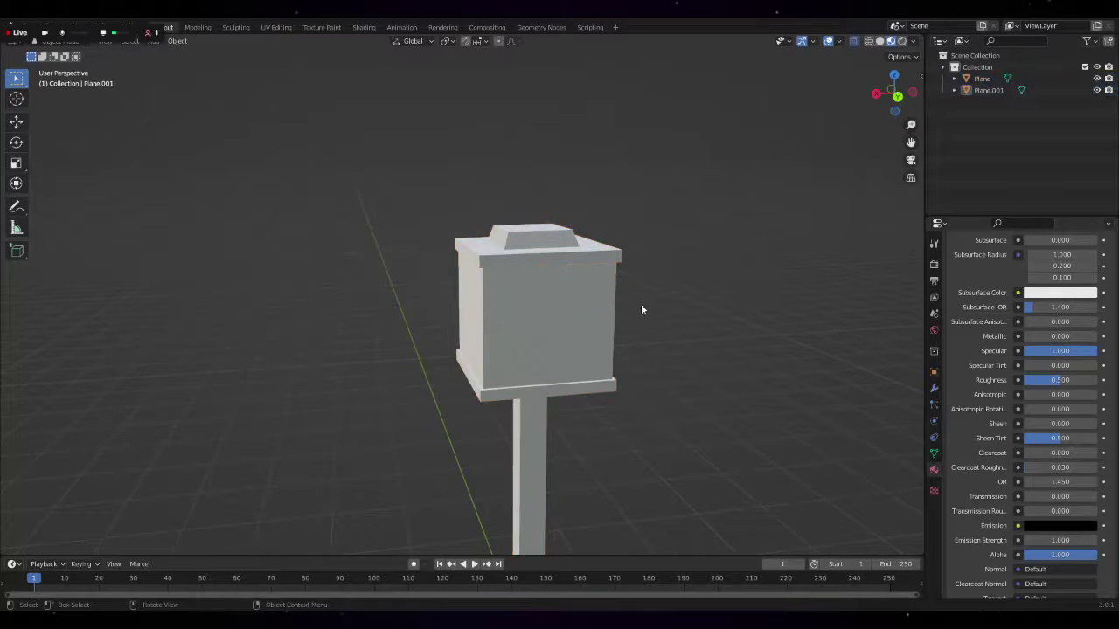
left_click(614, 319)
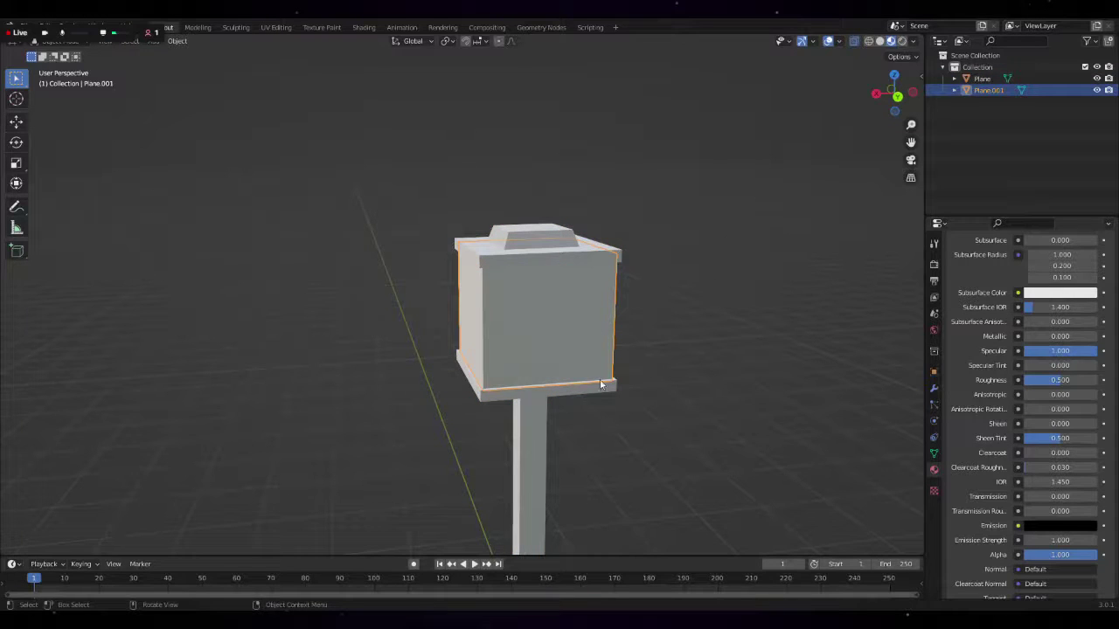
mouse_move(601, 332)
middle_mouse_down()
mouse_move(695, 318)
mouse_move(568, 262)
middle_mouse_up()
left_click(530, 233)
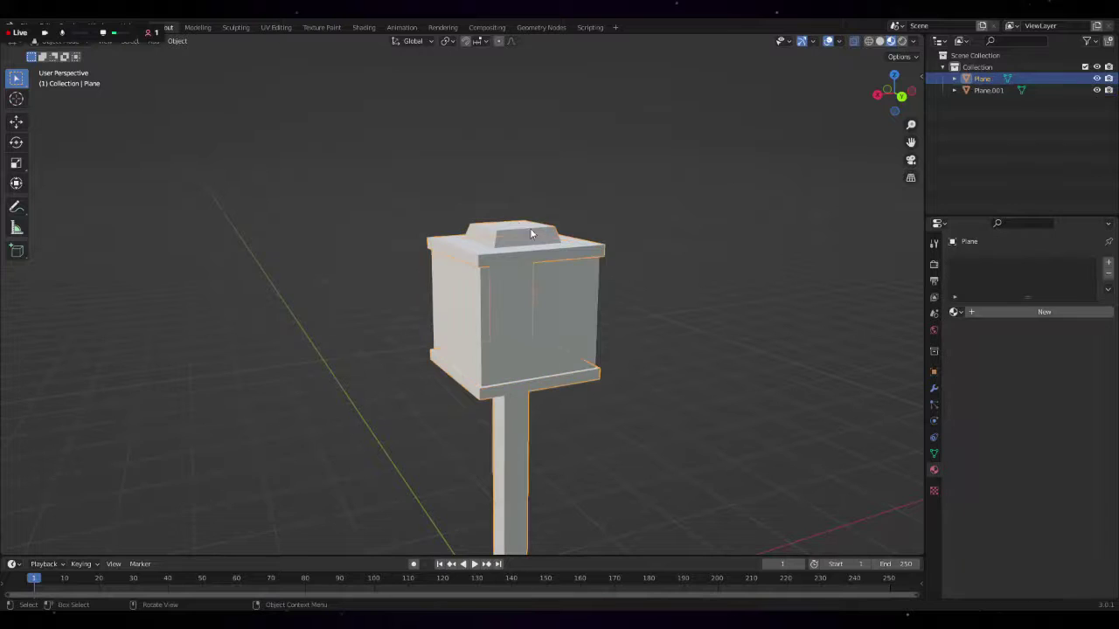
mouse_move(683, 291)
middle_mouse_down()
mouse_move(628, 332)
mouse_move(665, 336)
middle_mouse_up()
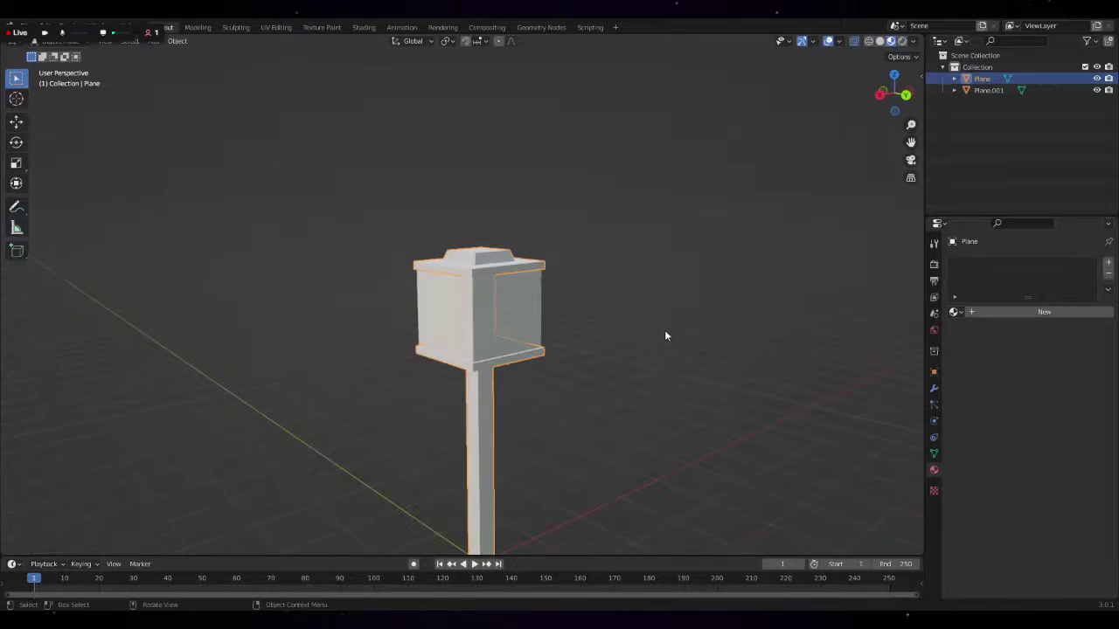
- Add a new material to the lamp post and rename it, typing LampMeta_Tex
left_click(983, 312)
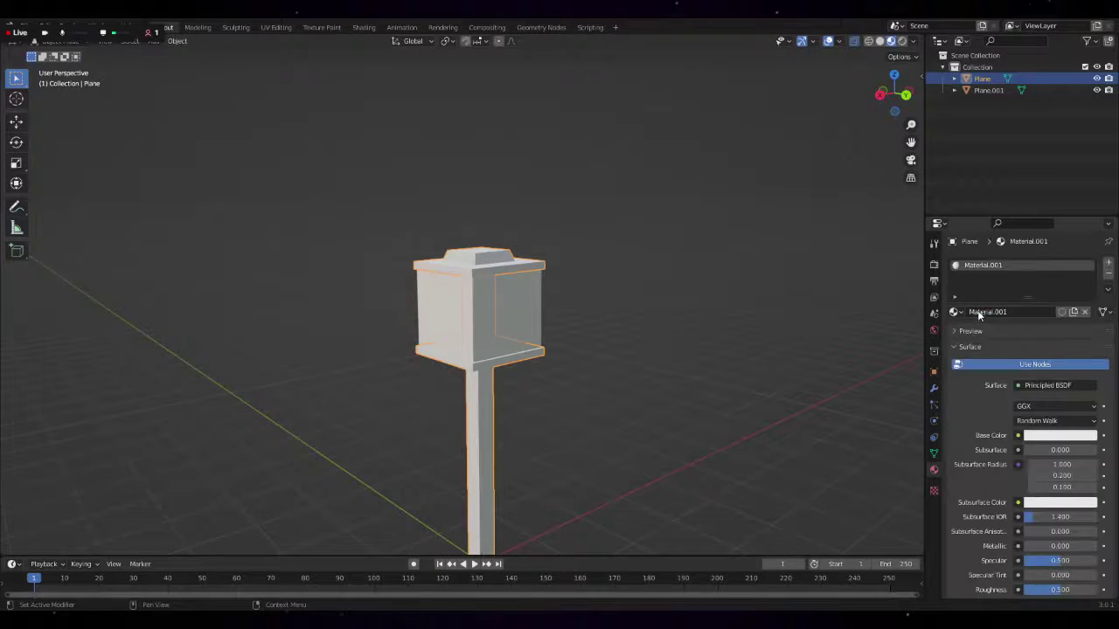
double_click(1001, 313)
type("LampM")
type("eta")
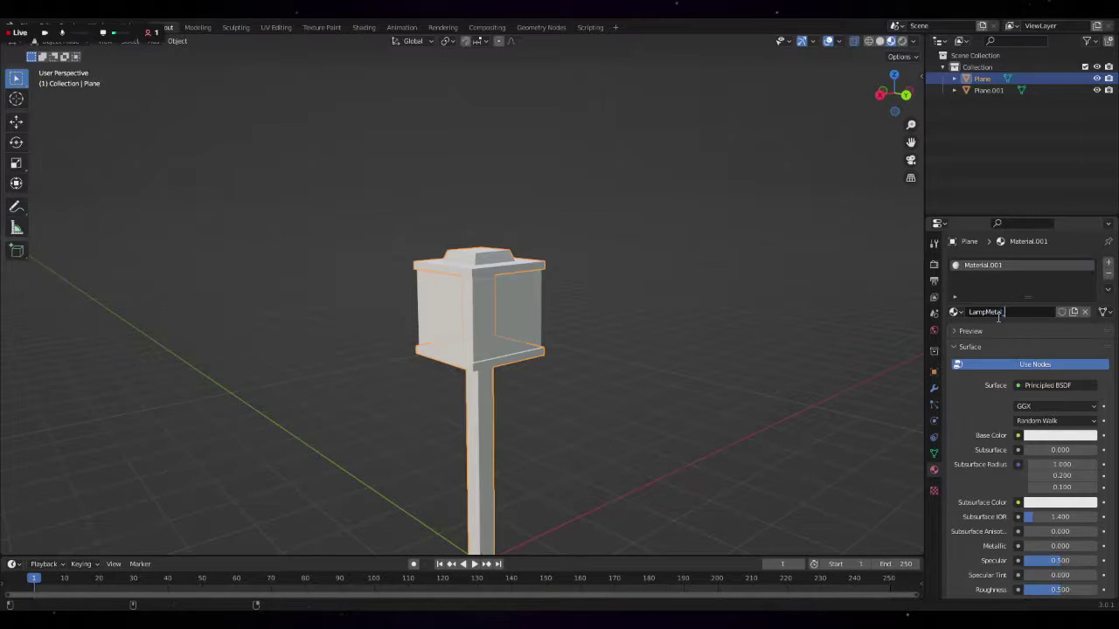
type("l_Texture")
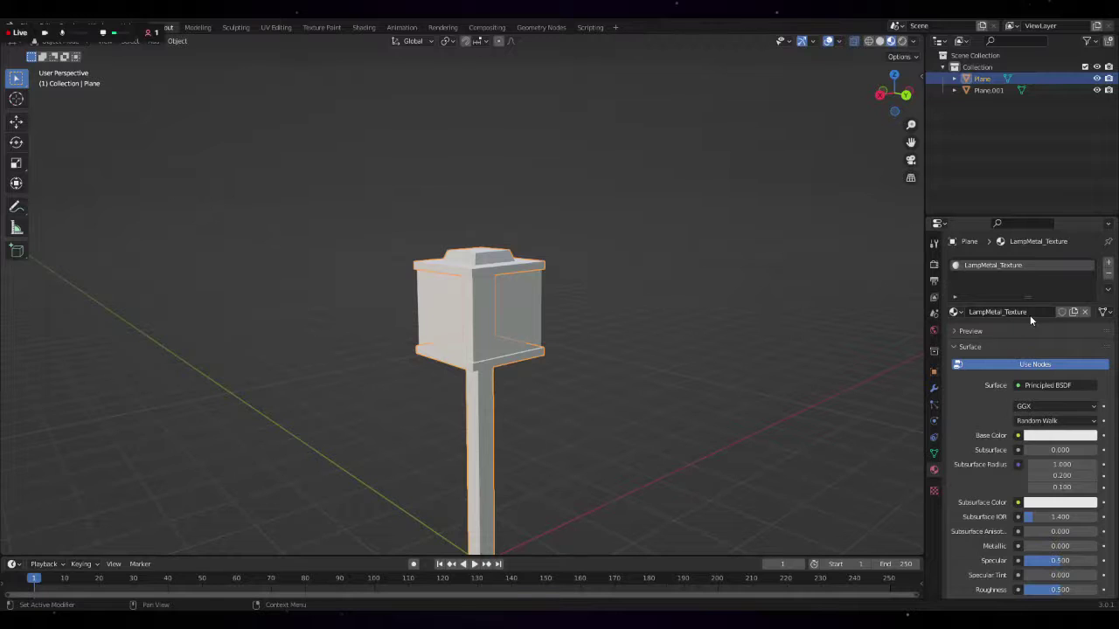
left_click_drag(1030, 312, 1008, 312)
left_click(934, 389)
- Check the object, tool and render properties, then reselect the lamp post
left_click(933, 370)
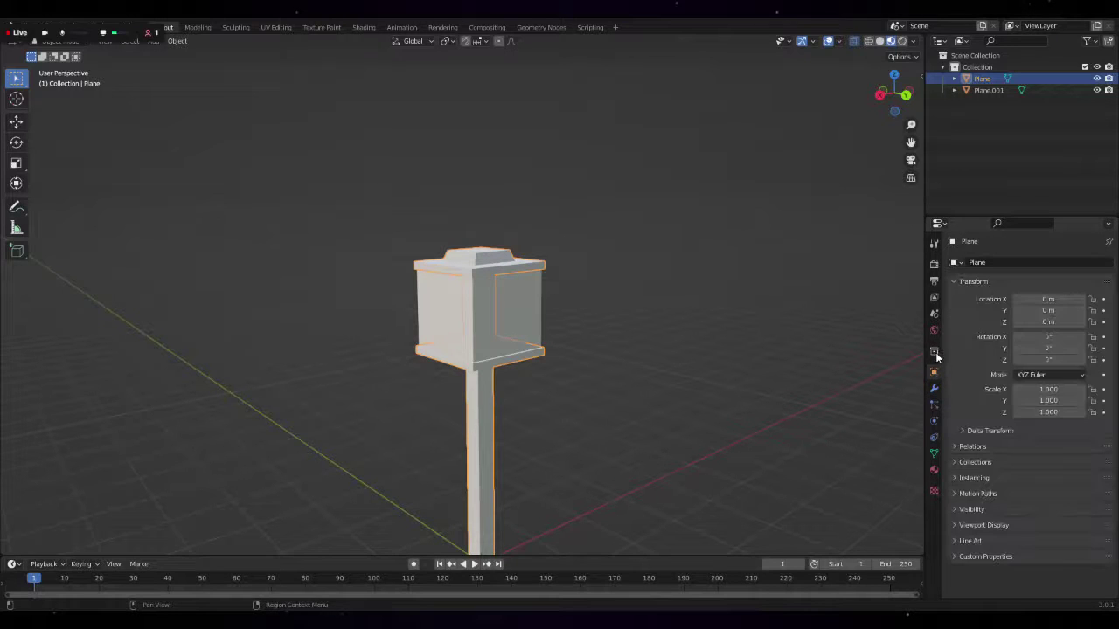
left_click(933, 244)
left_click(934, 263)
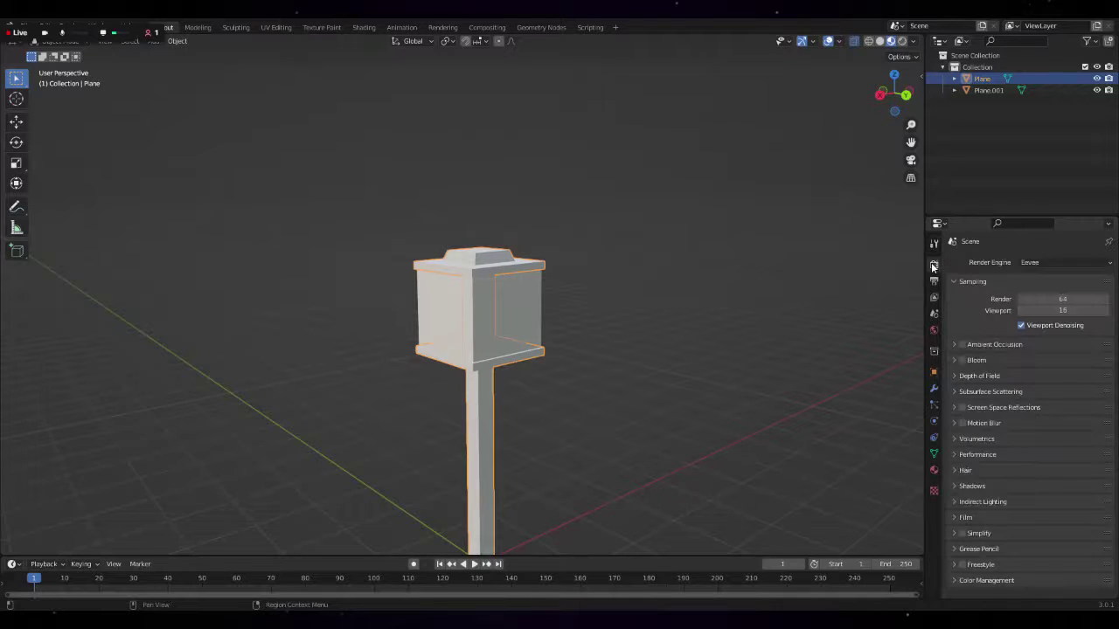
left_click(547, 293)
left_click(501, 258)
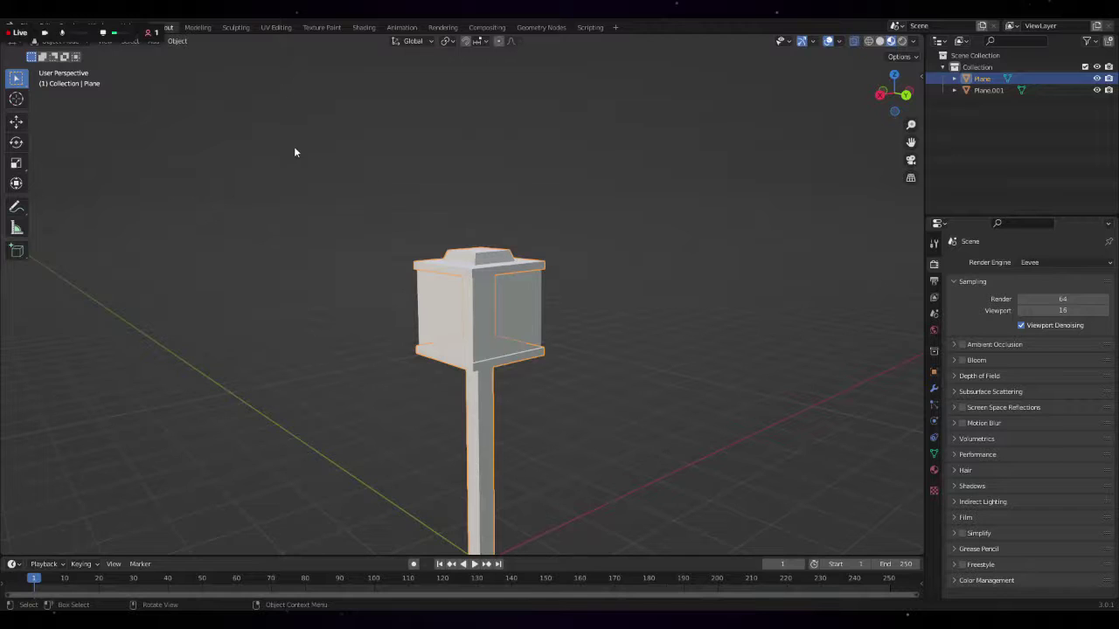
- Smart UV Project the whole isolated lamp post mesh, then switch to the Texture Paint workspace
key("Tab")
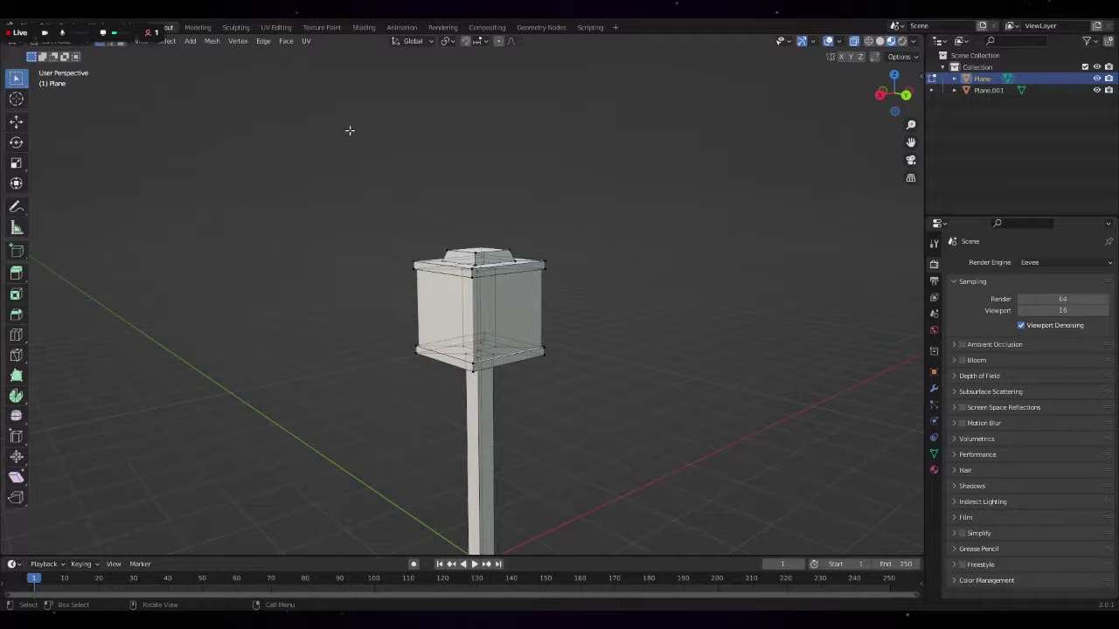
key("KP_Divide")
key("a")
left_click(306, 41)
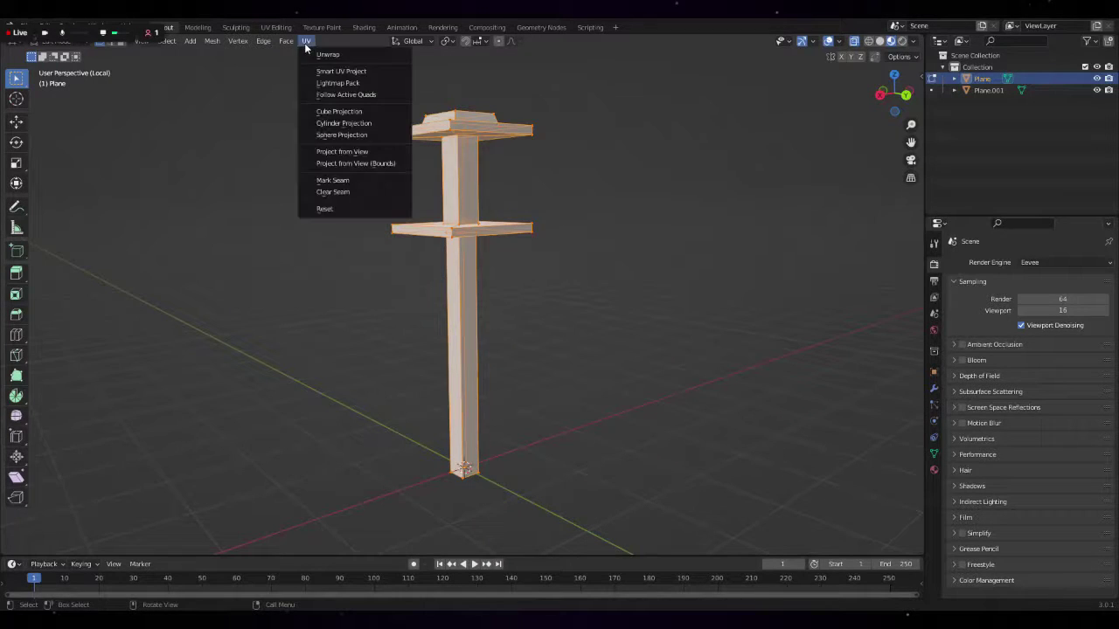
left_click(324, 71)
left_click(341, 165)
left_click(322, 196)
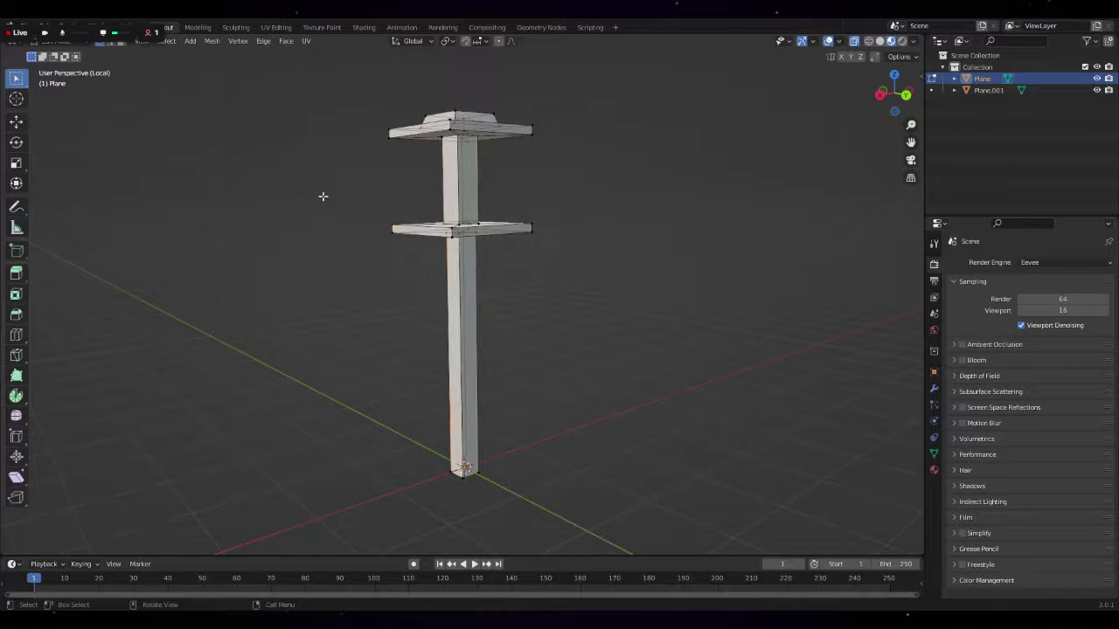
left_click(322, 27)
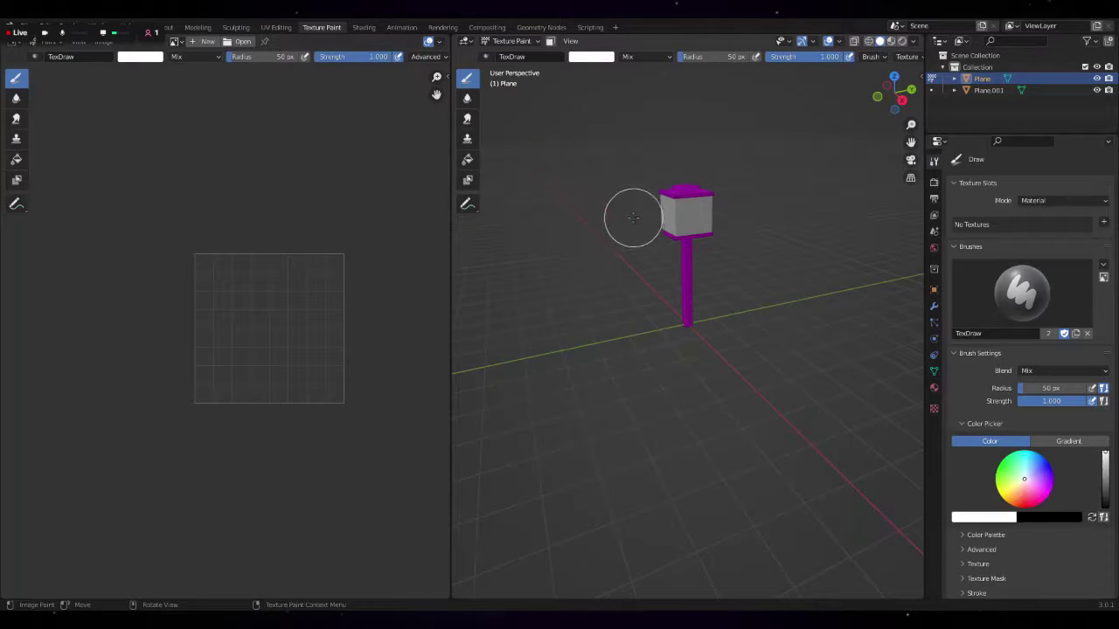
- Set Texture Slots to Single Image and create a new image named LampMetal_Texture
key("KP_Divide")
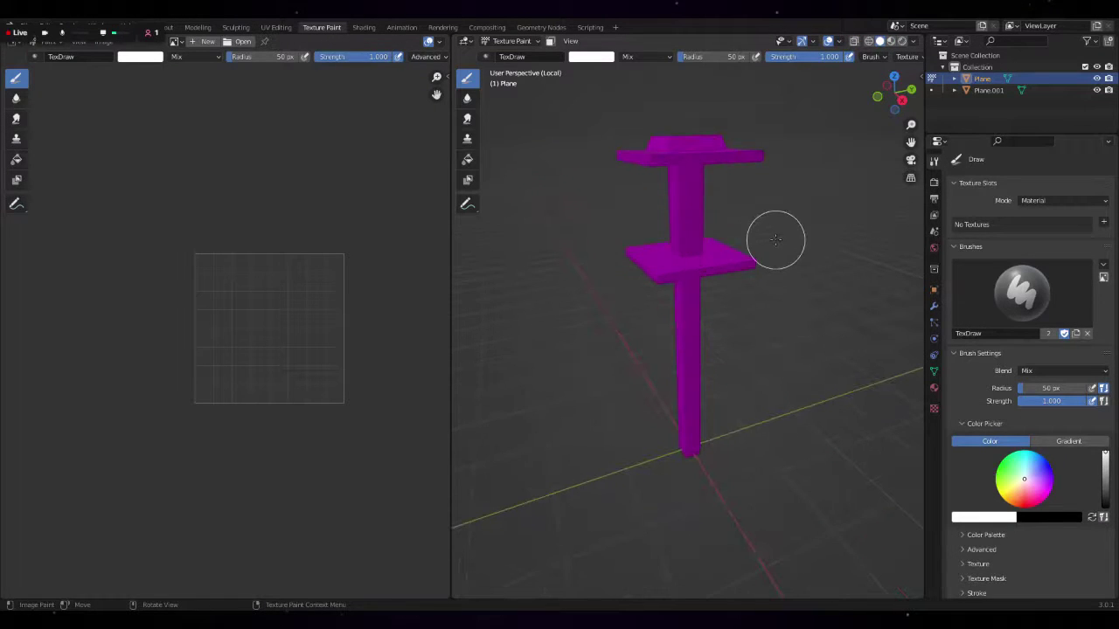
left_click(1049, 201)
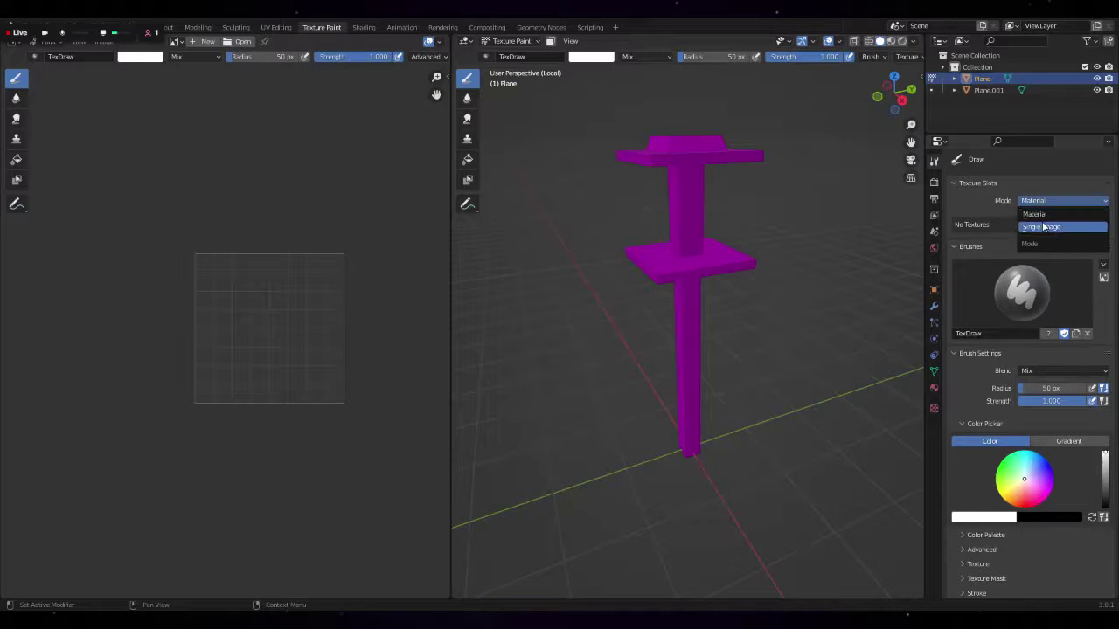
left_click(1040, 224)
left_click(978, 222)
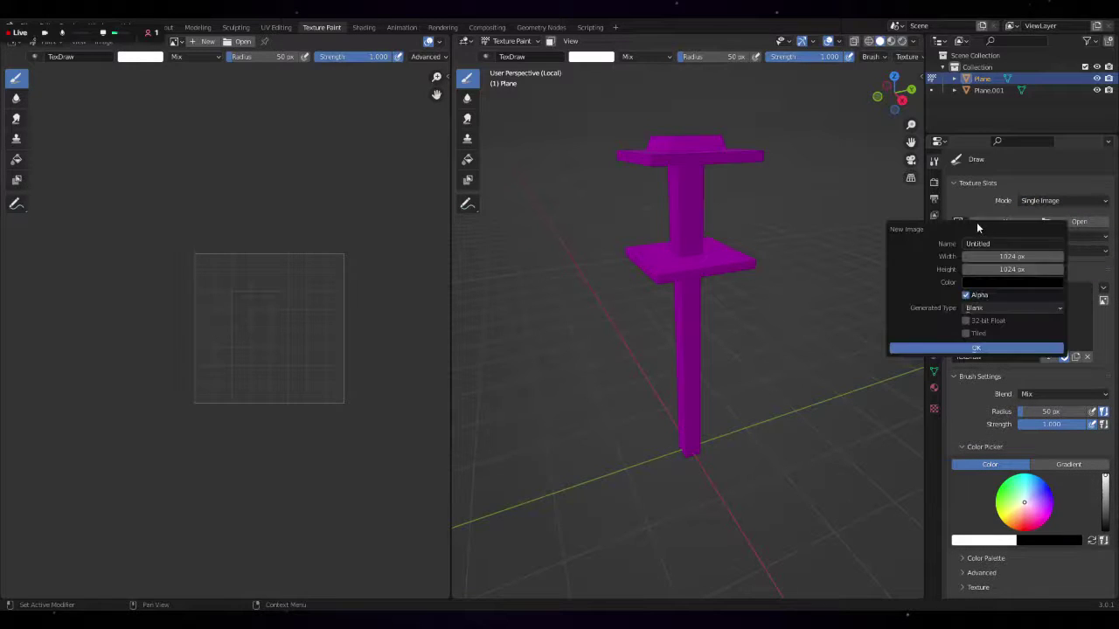
type("Lamp")
type("Metal")
type("_Texture")
left_click(985, 348)
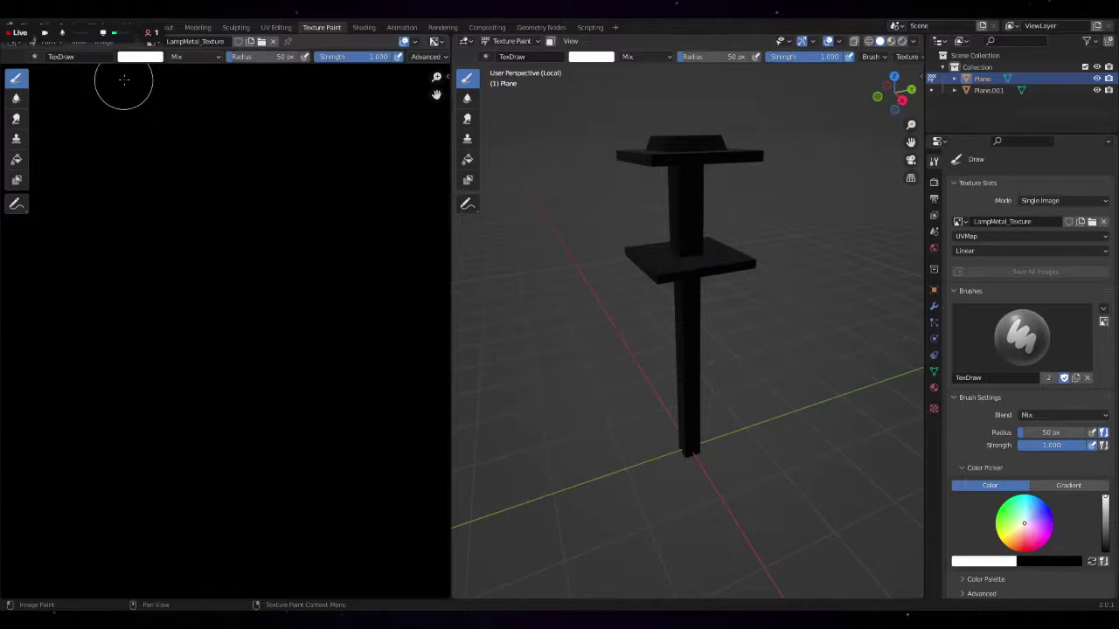
- Fill the texture white with the fill tool, then set the colour to black and fill again
left_click(139, 58)
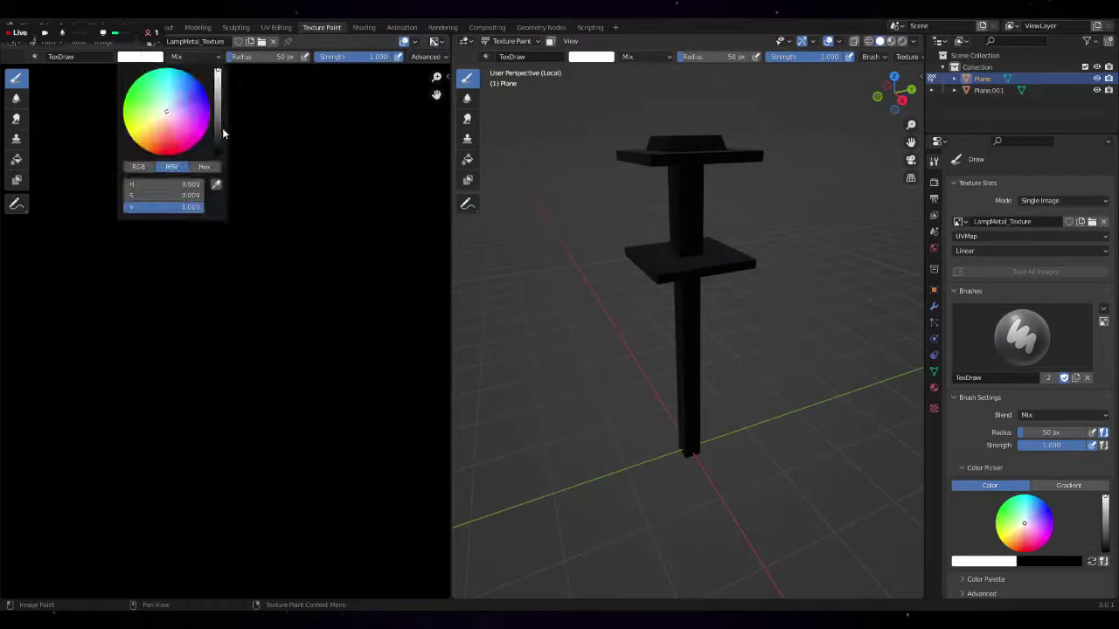
left_click(16, 159)
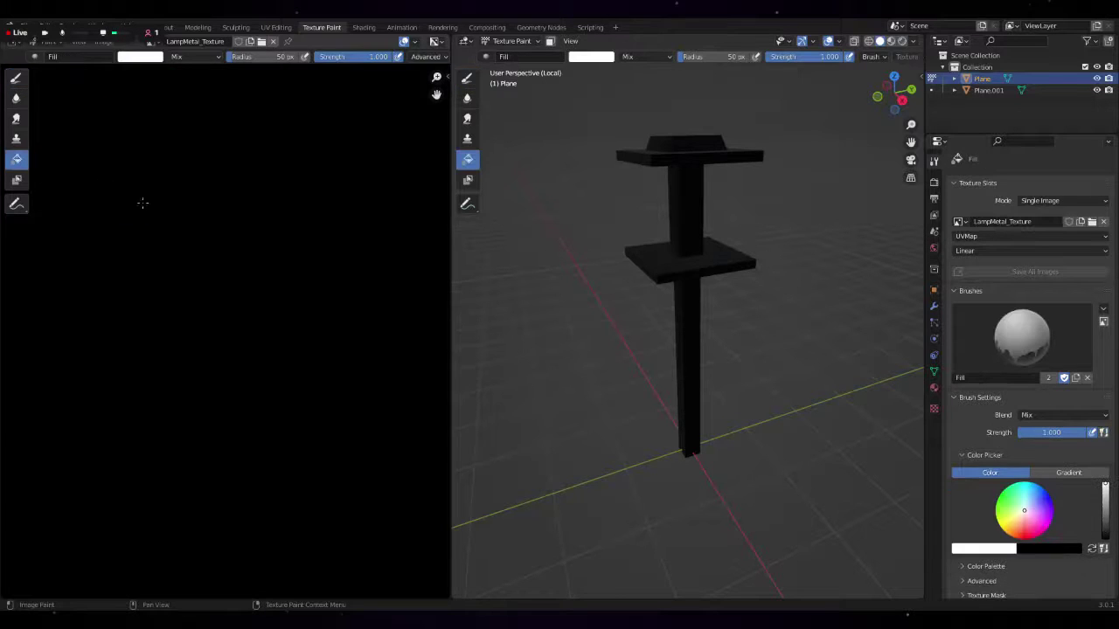
left_click(294, 234)
left_click(149, 58)
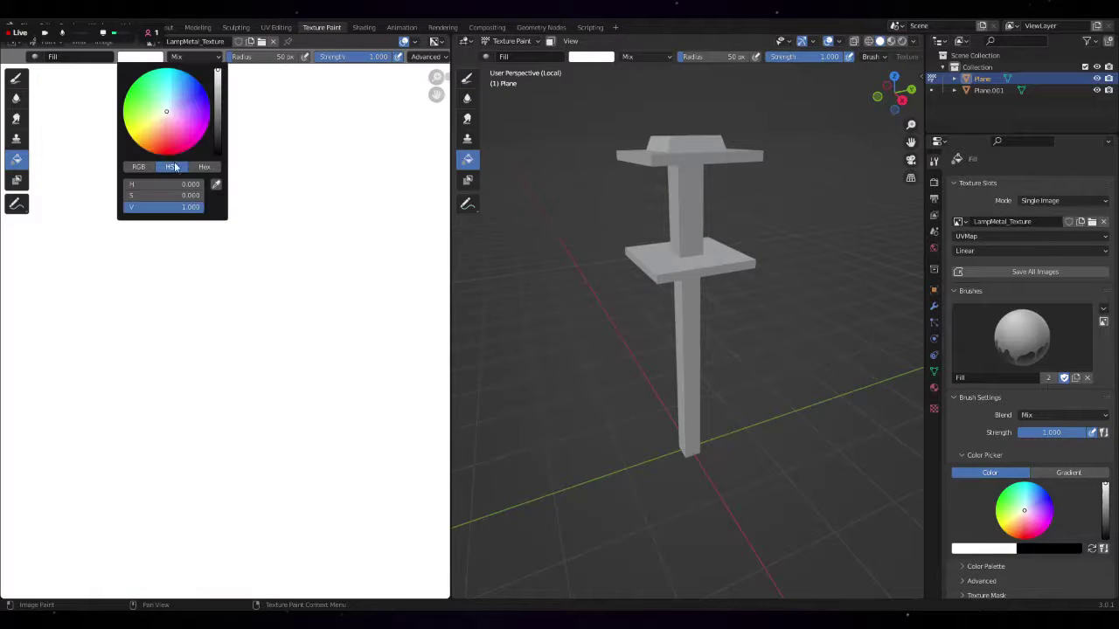
left_click_drag(221, 127, 218, 155)
left_click(288, 300)
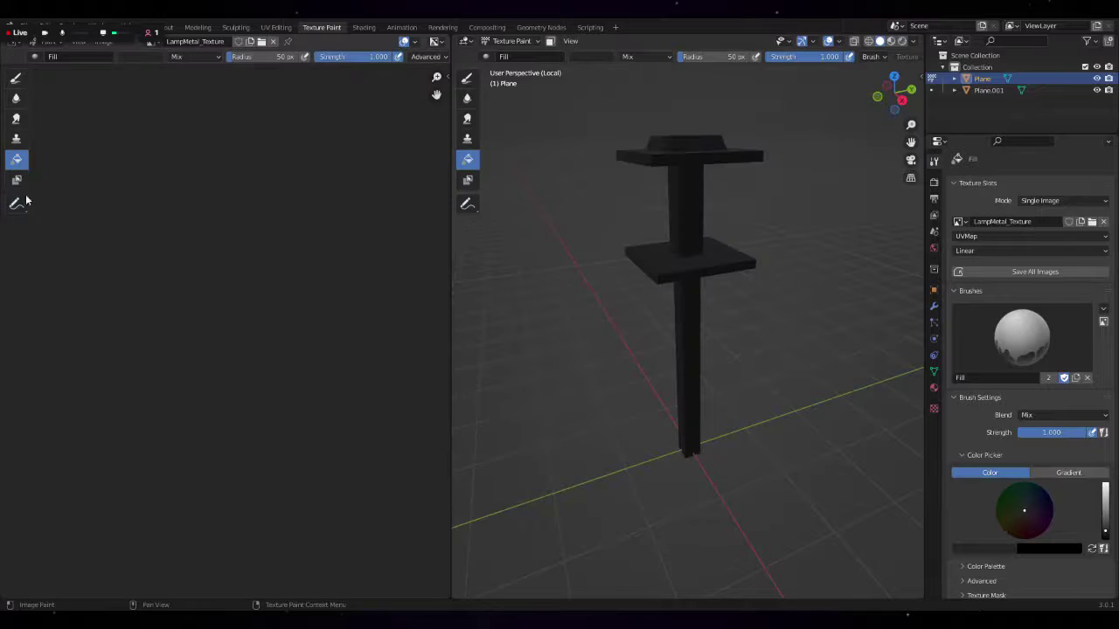
- Return to the draw brush with its paint colour set to black
left_click(16, 77)
scroll(612, 362, "down", 2)
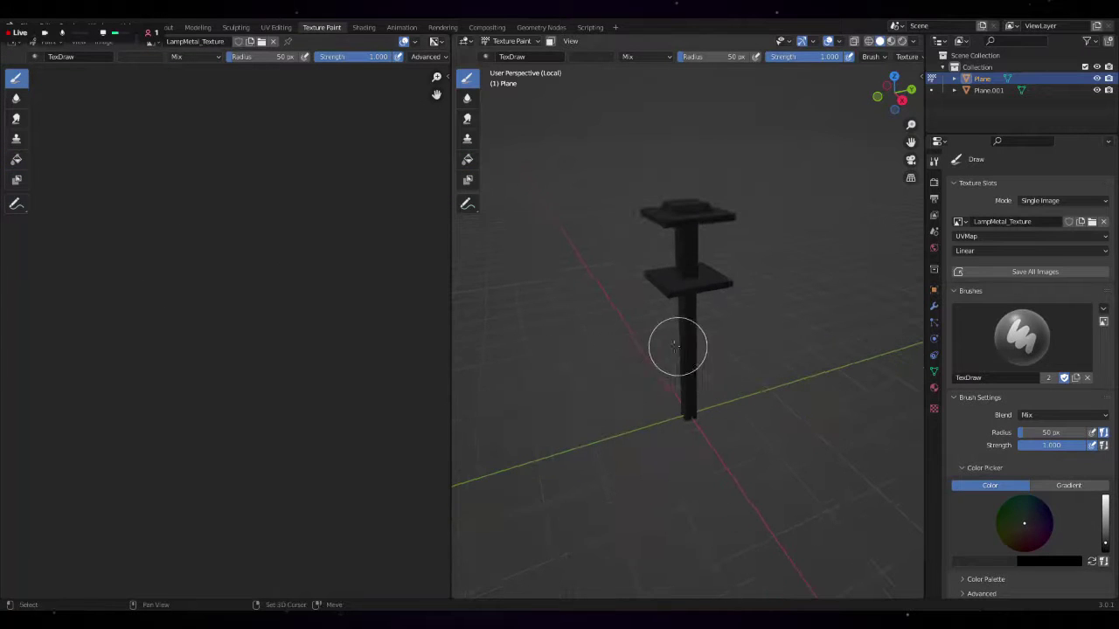
mouse_move(679, 345)
middle_mouse_down()
mouse_move(717, 350)
mouse_move(637, 369)
mouse_move(651, 423)
mouse_move(694, 425)
mouse_move(793, 375)
mouse_move(749, 442)
mouse_move(777, 460)
middle_mouse_up()
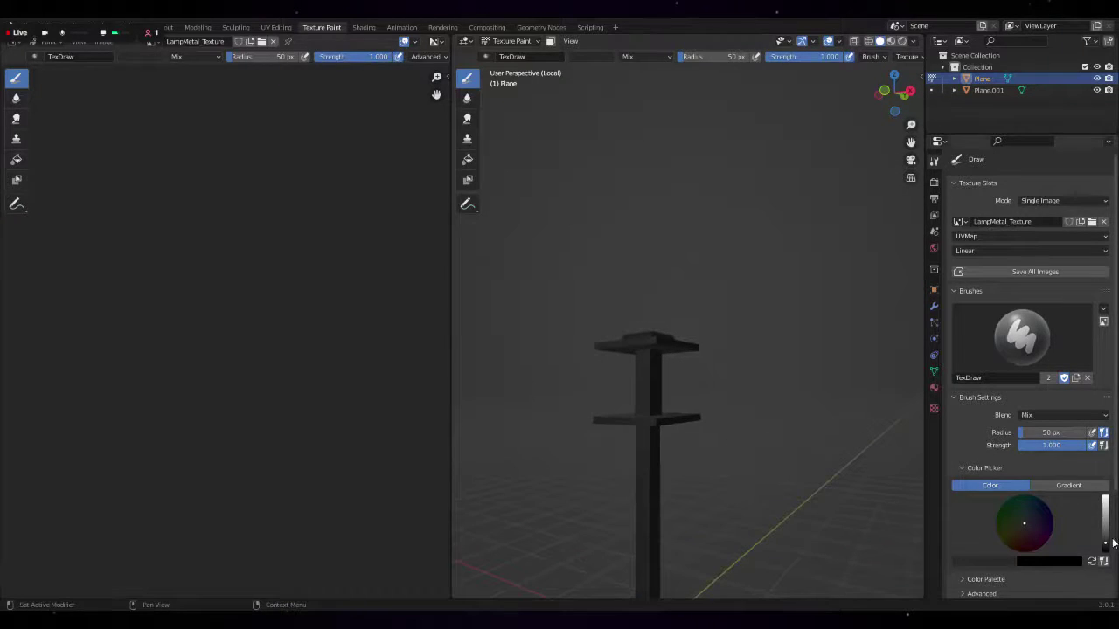
left_click(1106, 549)
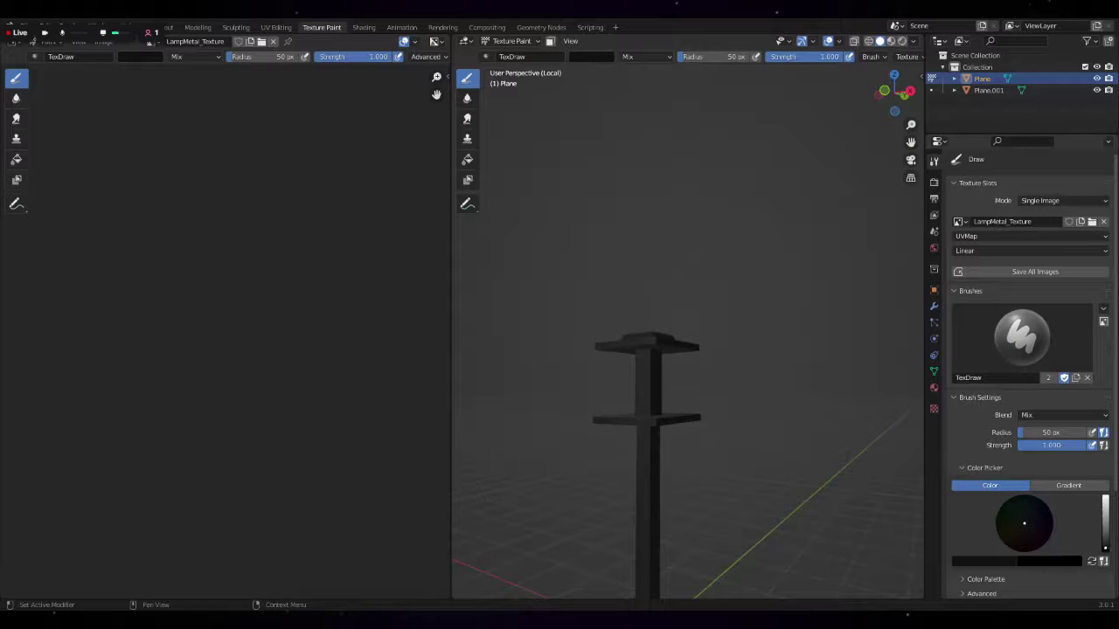
- Plug an Image Texture using LampMetal_Texture into LampMetal_Material's Base Color
left_click(934, 389)
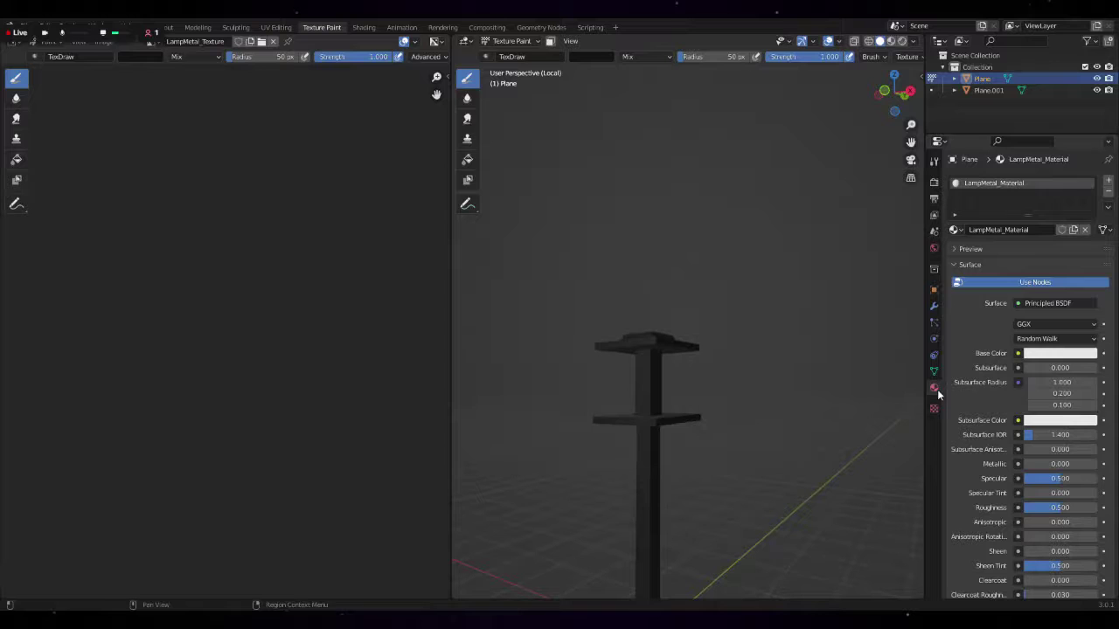
left_click(1017, 355)
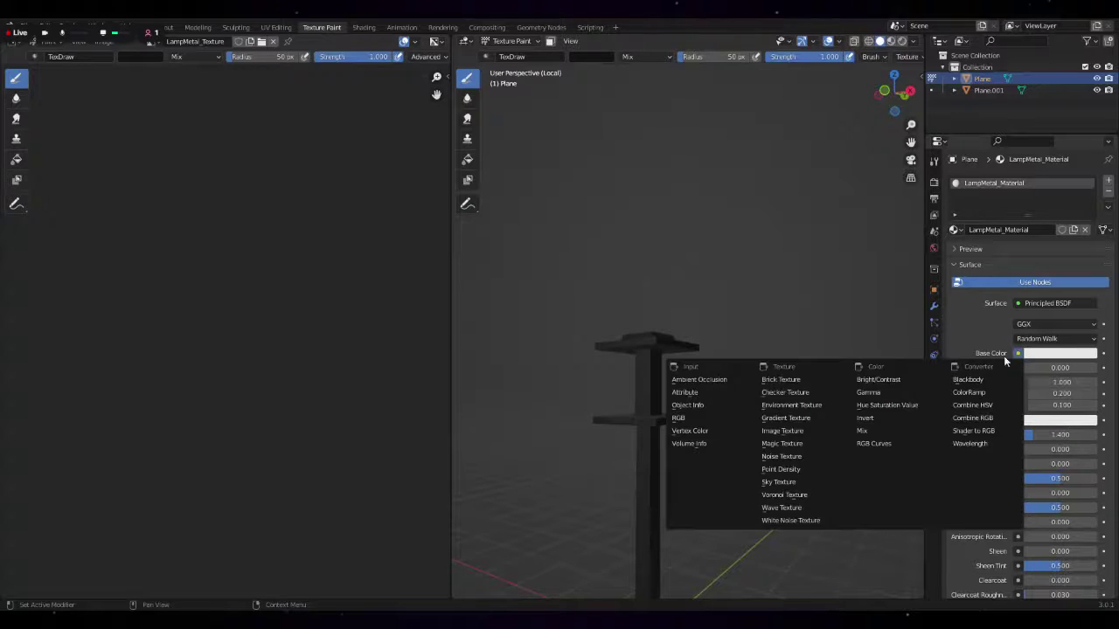
left_click(791, 437)
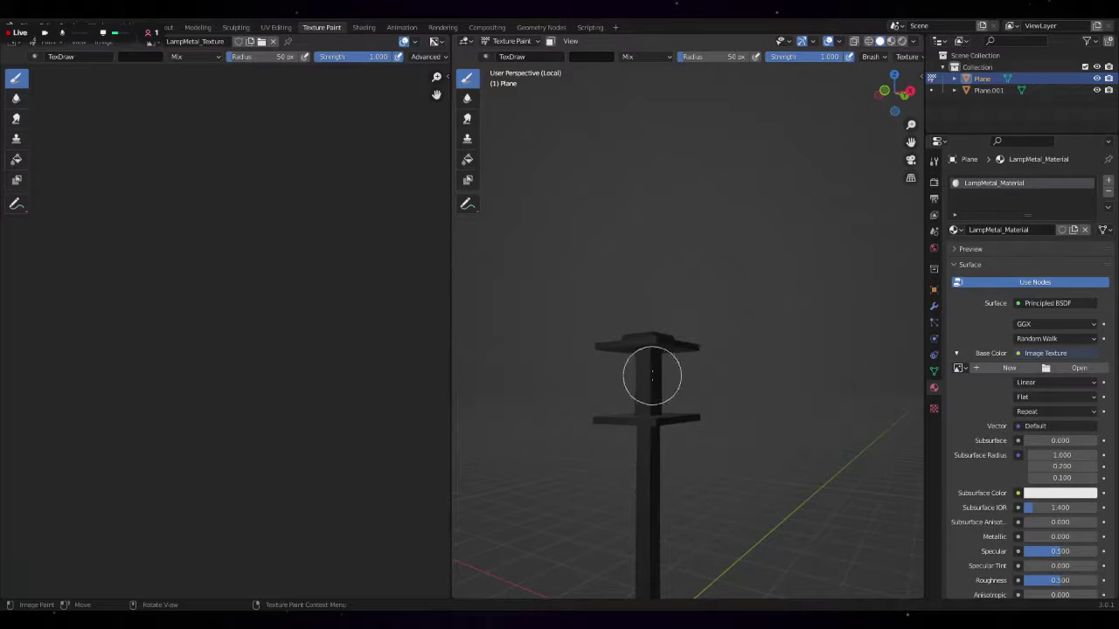
left_click(967, 368)
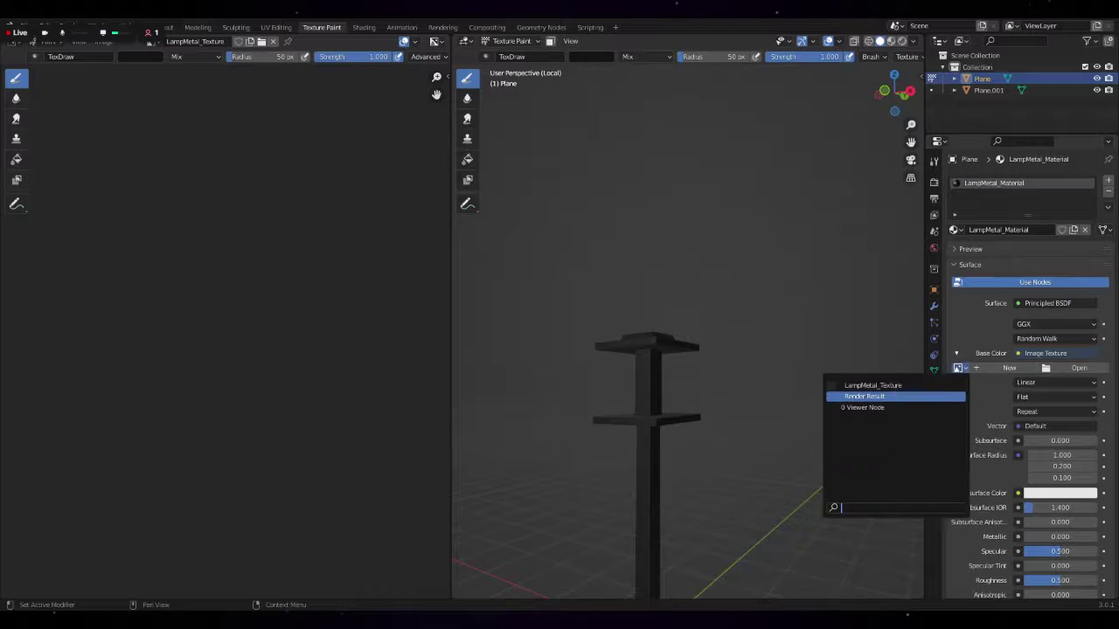
left_click(874, 383)
middle_click_drag(877, 387, 739, 399)
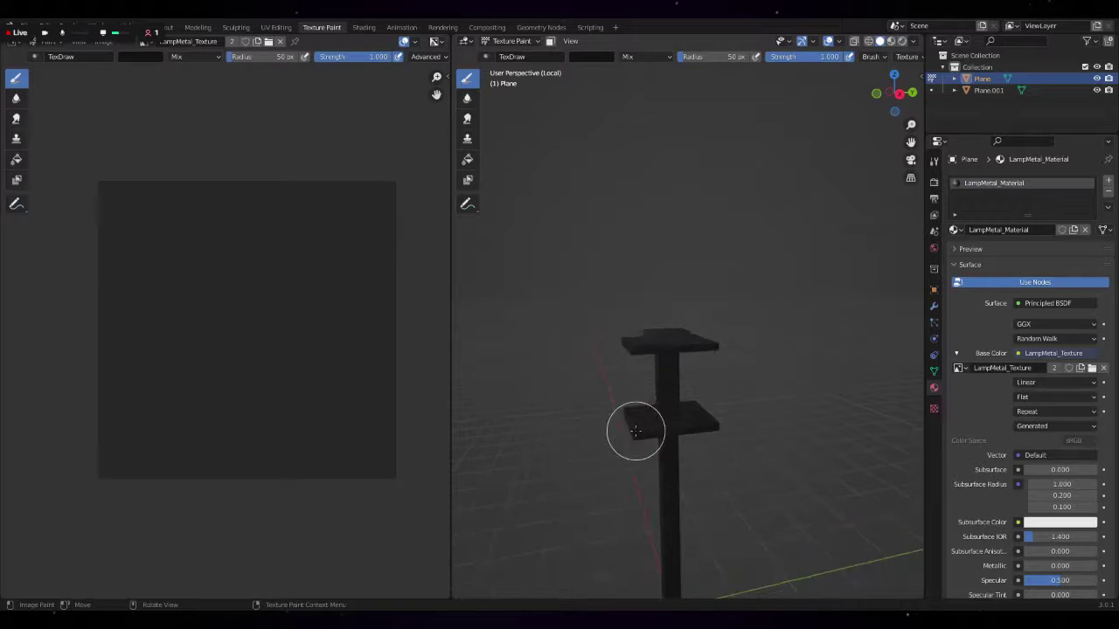
- Paint dark marks across the lower plate from a close, level view
middle_click_drag(609, 423, 739, 457)
scroll(739, 458, "up", 3)
scroll(700, 367, "up", 3)
left_click_drag(695, 416, 662, 442)
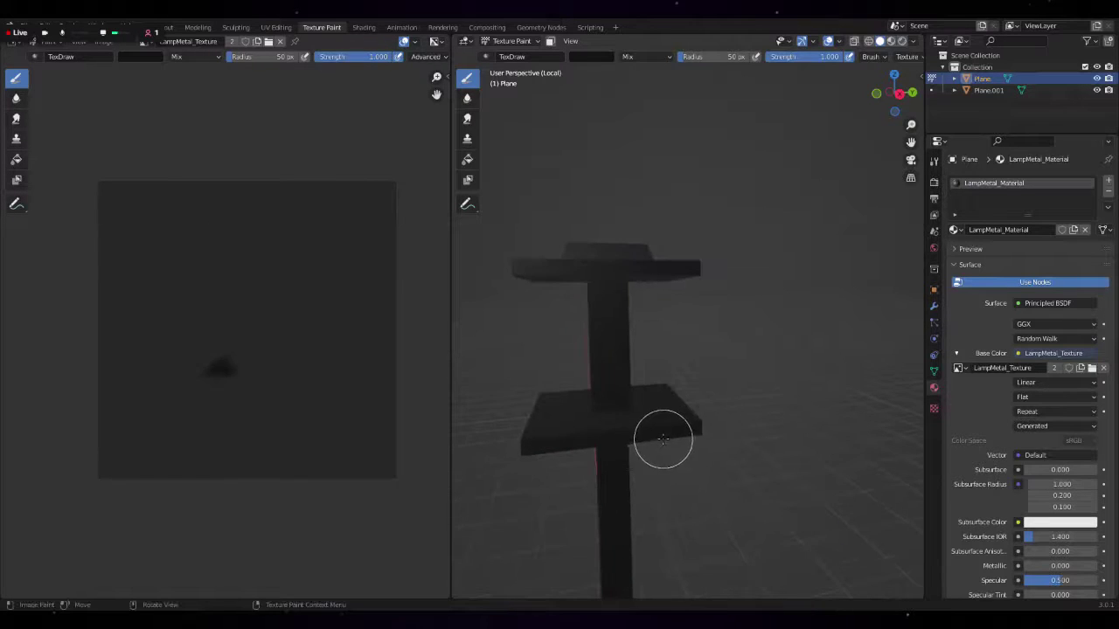
mouse_move(554, 442)
left_mouse_down()
mouse_move(532, 457)
mouse_move(714, 419)
left_mouse_up()
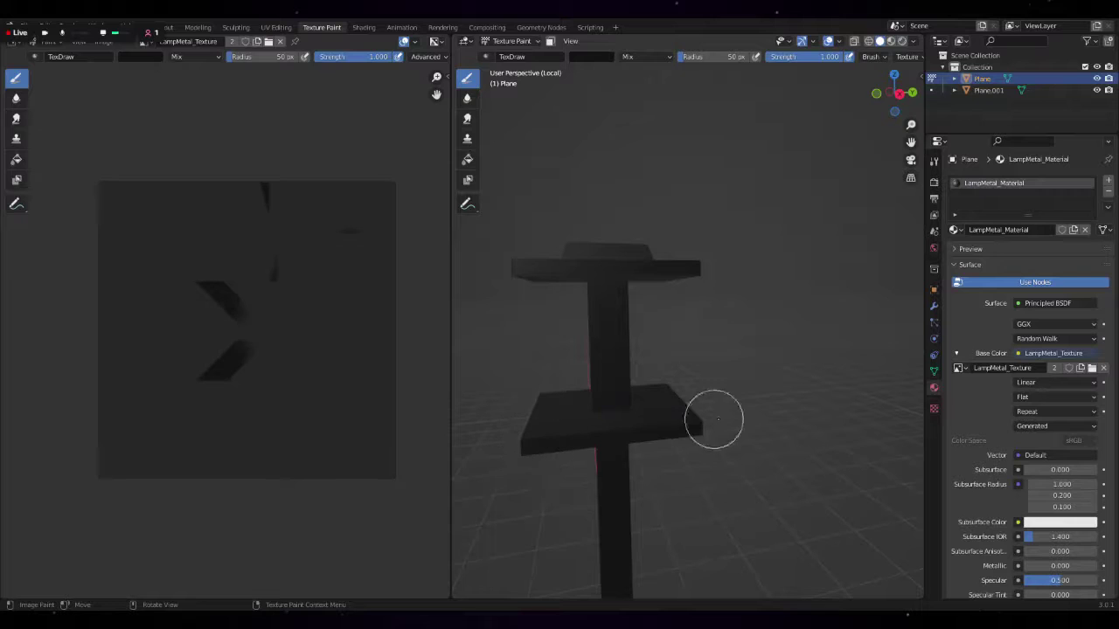
mouse_move(714, 420)
middle_mouse_down()
mouse_move(714, 445)
mouse_move(686, 437)
middle_mouse_up()
scroll(692, 444, "up", 2)
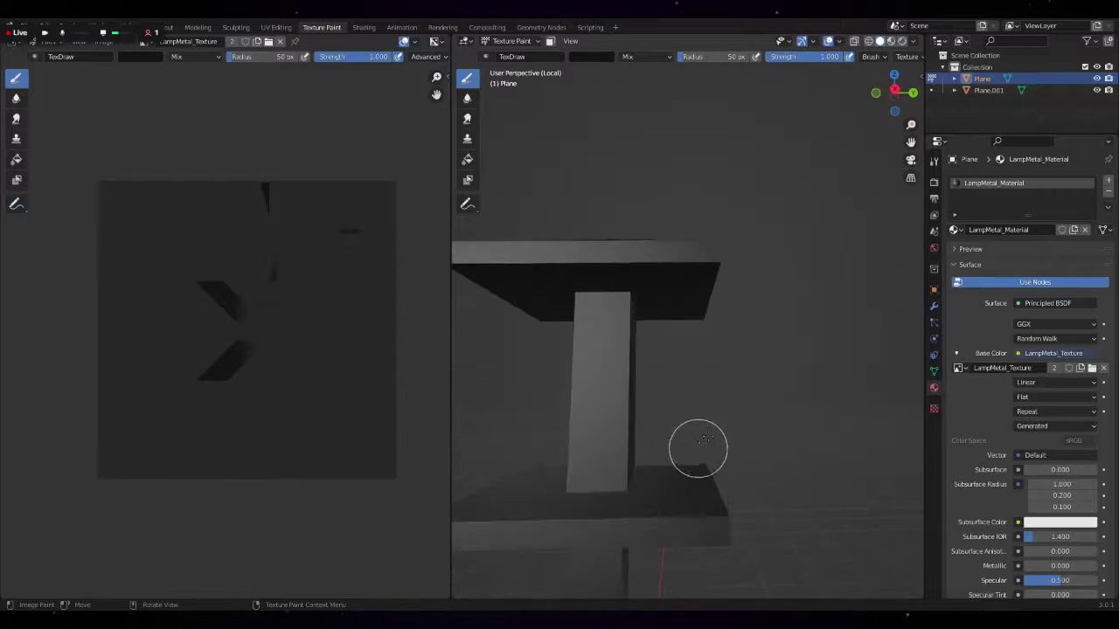
- Preview the lamp in material and rendered shading, then return to solid grey shading
left_click(890, 45)
mouse_move(780, 343)
middle_mouse_down()
mouse_move(706, 449)
mouse_move(792, 393)
middle_mouse_up()
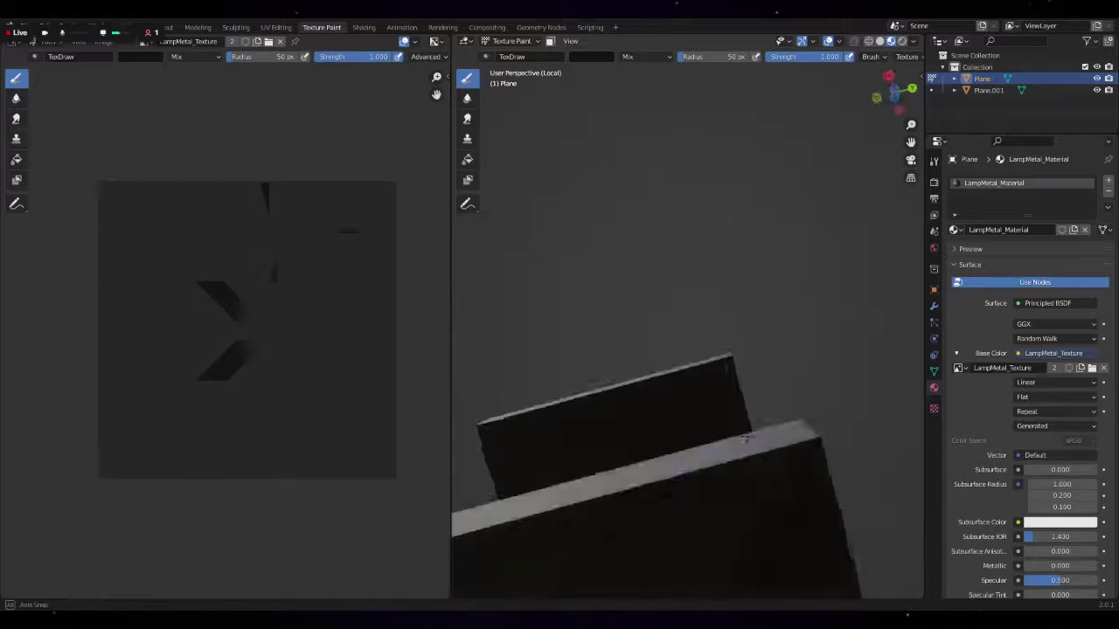
left_click(902, 44)
middle_click_drag(792, 245, 817, 437)
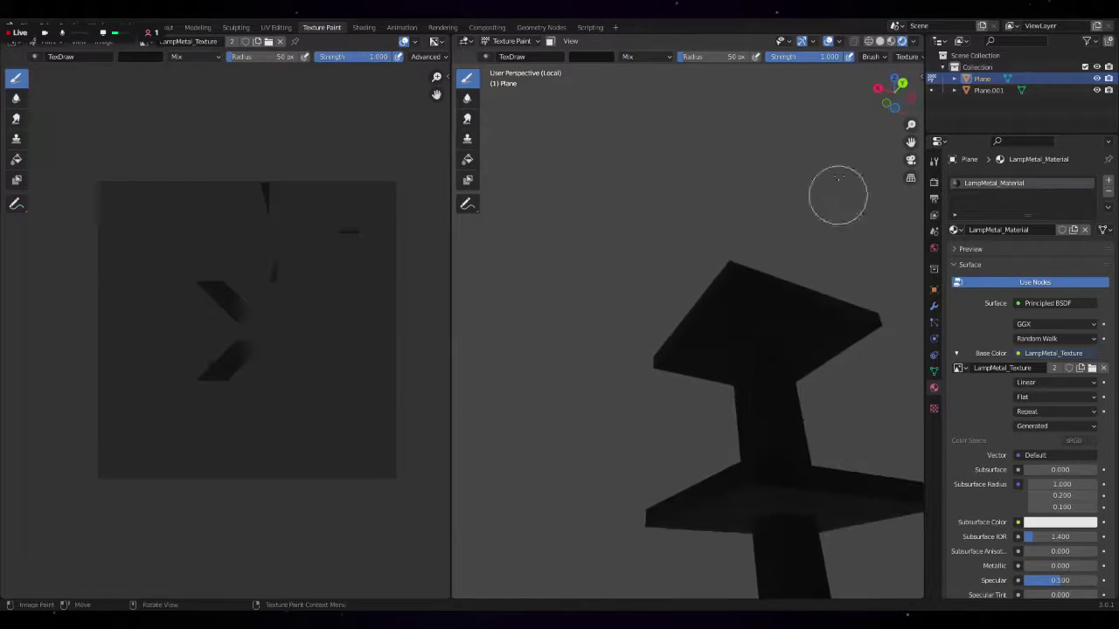
left_click(885, 44)
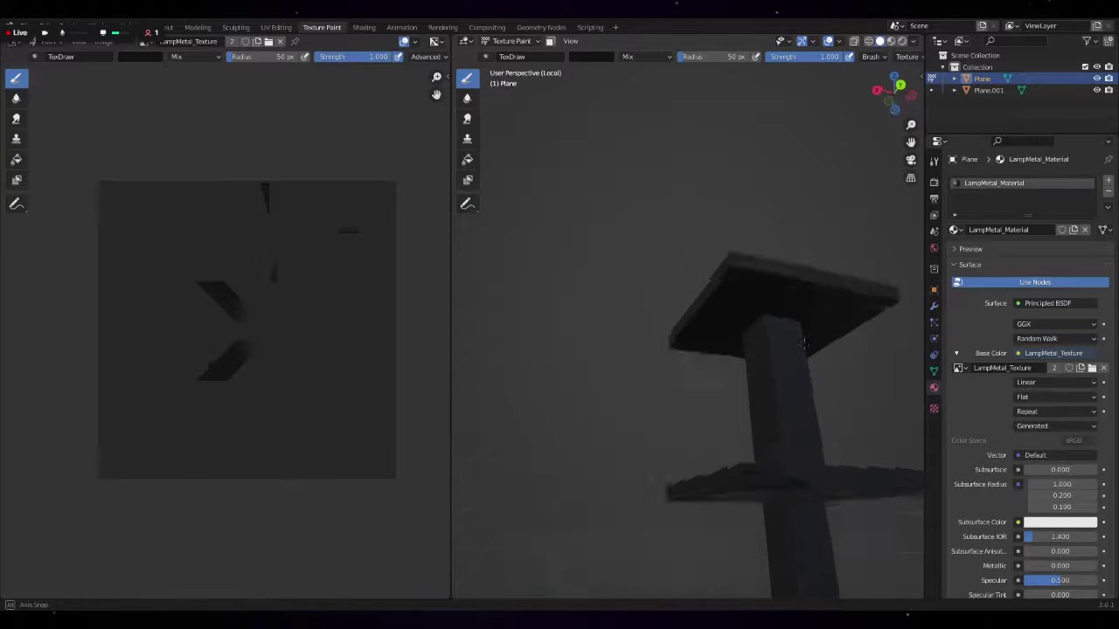
middle_click_drag(769, 524, 775, 387)
- Extend the lower plate mark and paint dark spots and strokes across the shelf
left_click_drag(750, 469, 767, 469)
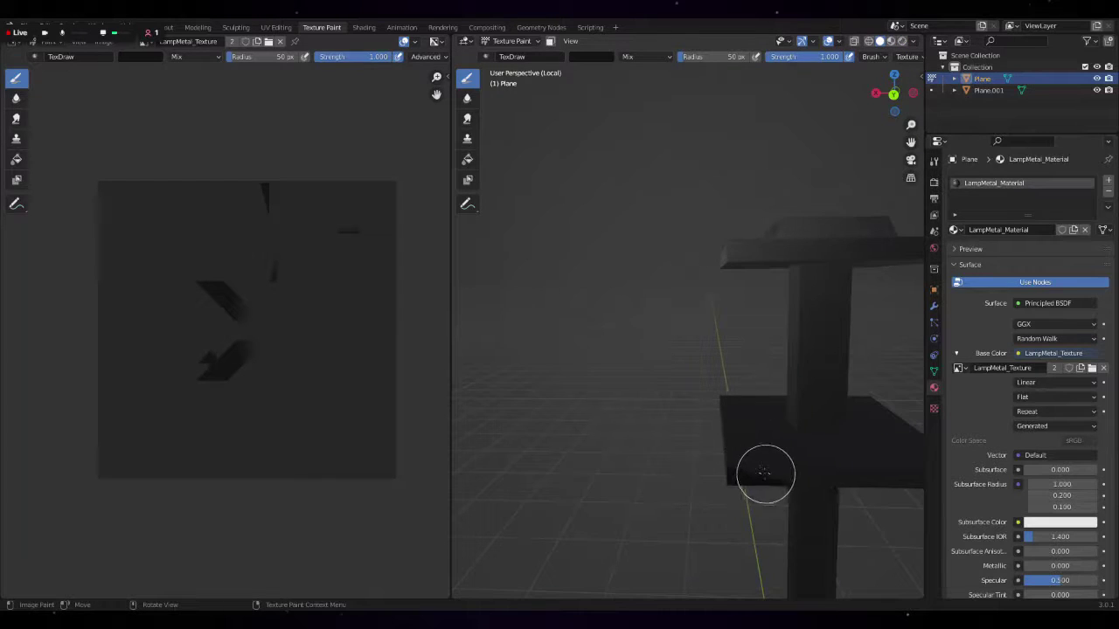
middle_click_drag(766, 469, 612, 432)
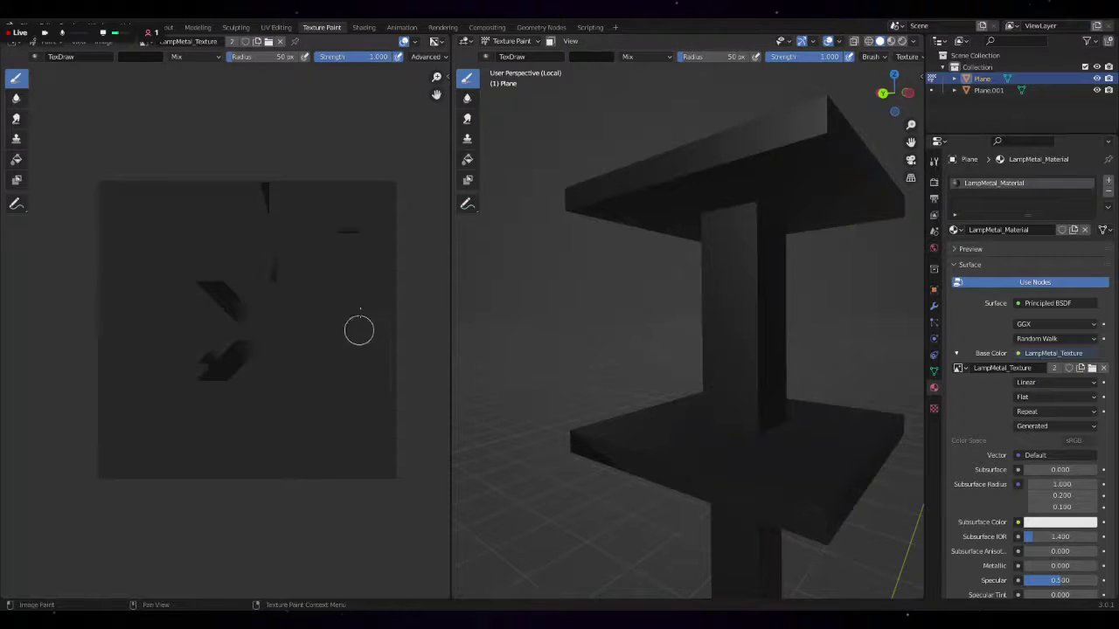
left_click_drag(617, 451, 651, 463)
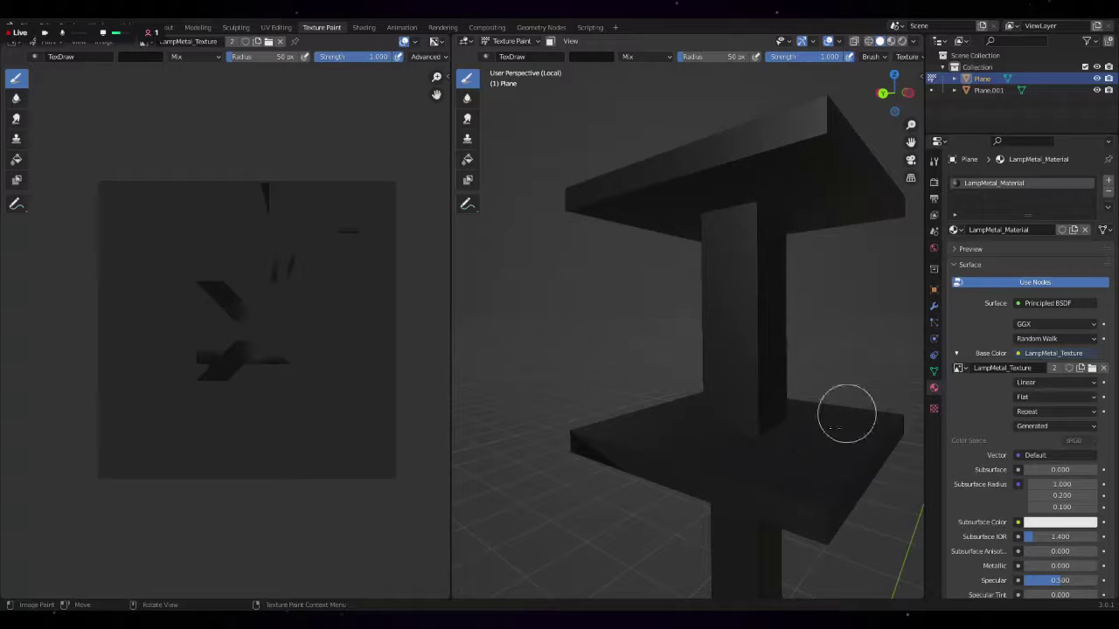
left_click_drag(777, 466, 625, 437)
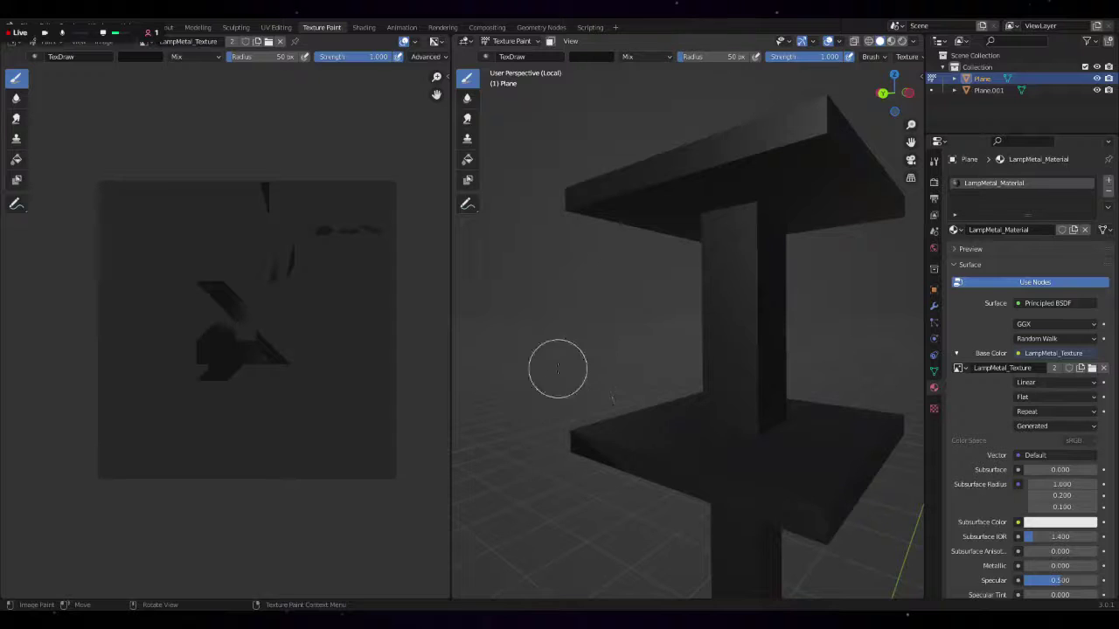
mouse_move(558, 368)
middle_mouse_down()
mouse_move(732, 454)
mouse_move(704, 455)
middle_mouse_up()
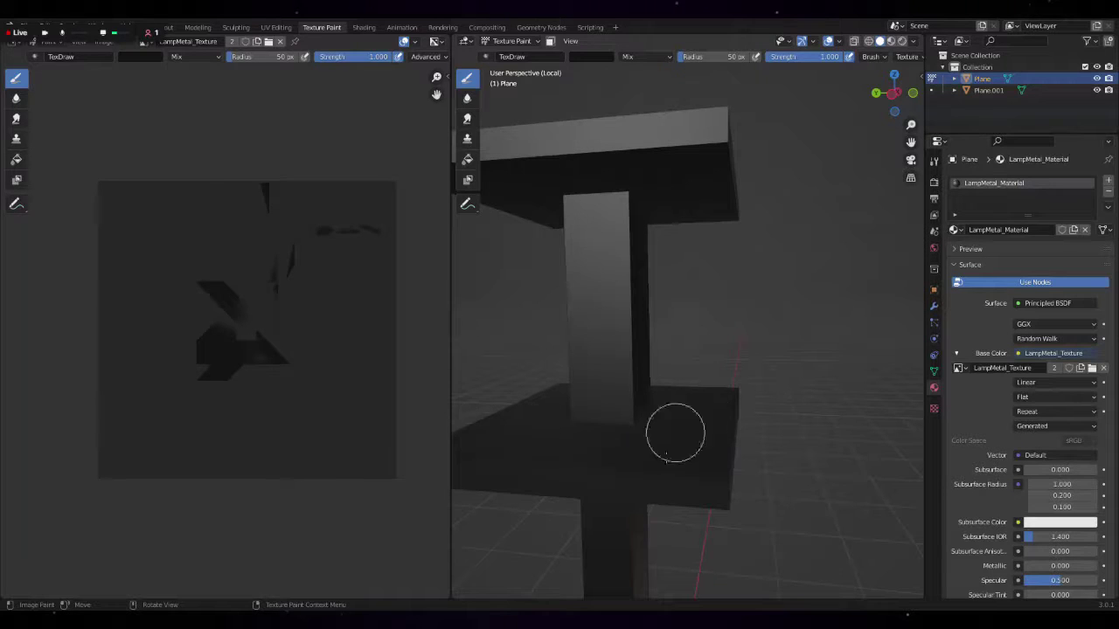
left_click_drag(650, 463, 709, 375)
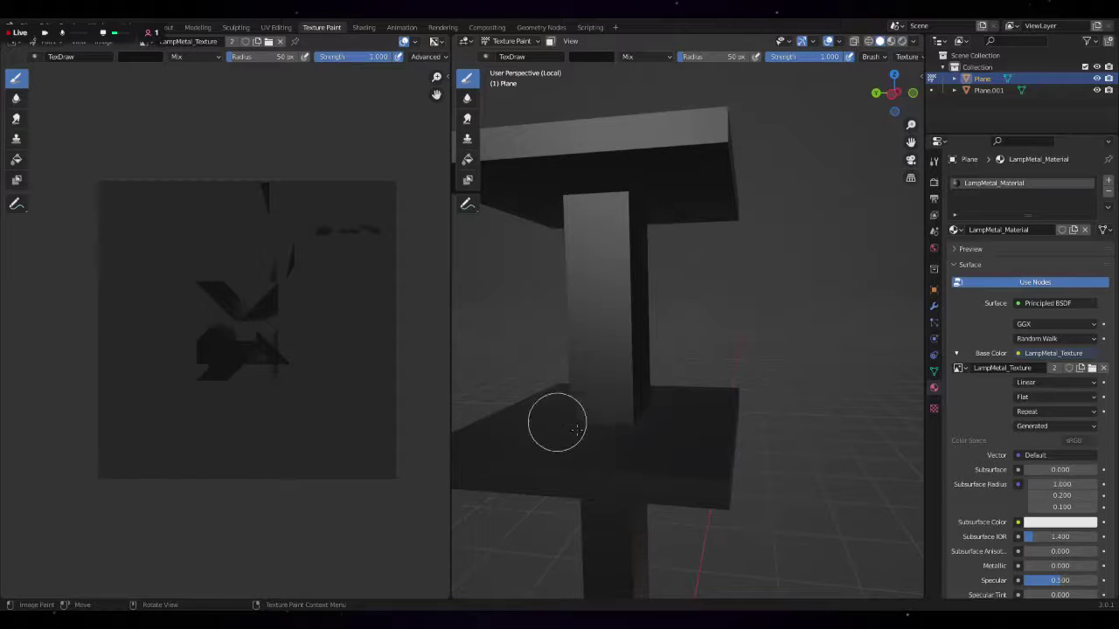
mouse_move(576, 428)
middle_mouse_down()
mouse_move(725, 463)
mouse_move(654, 508)
mouse_move(529, 540)
middle_mouse_up()
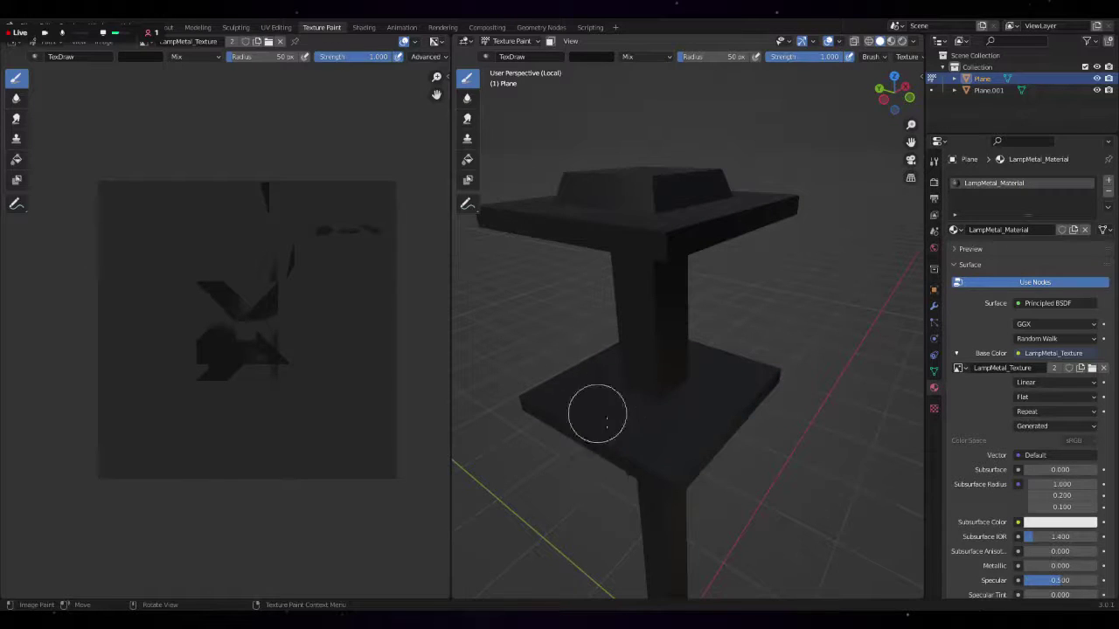
left_click_drag(722, 387, 761, 314)
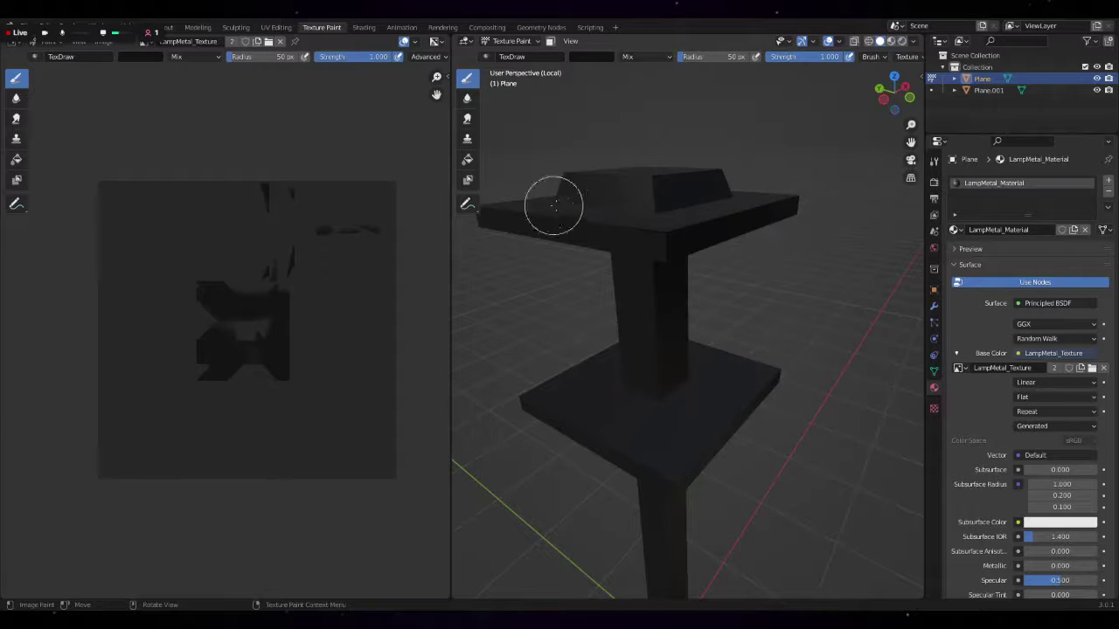
- Darken the lamp top's edge, raised block and top plate
left_click(528, 198)
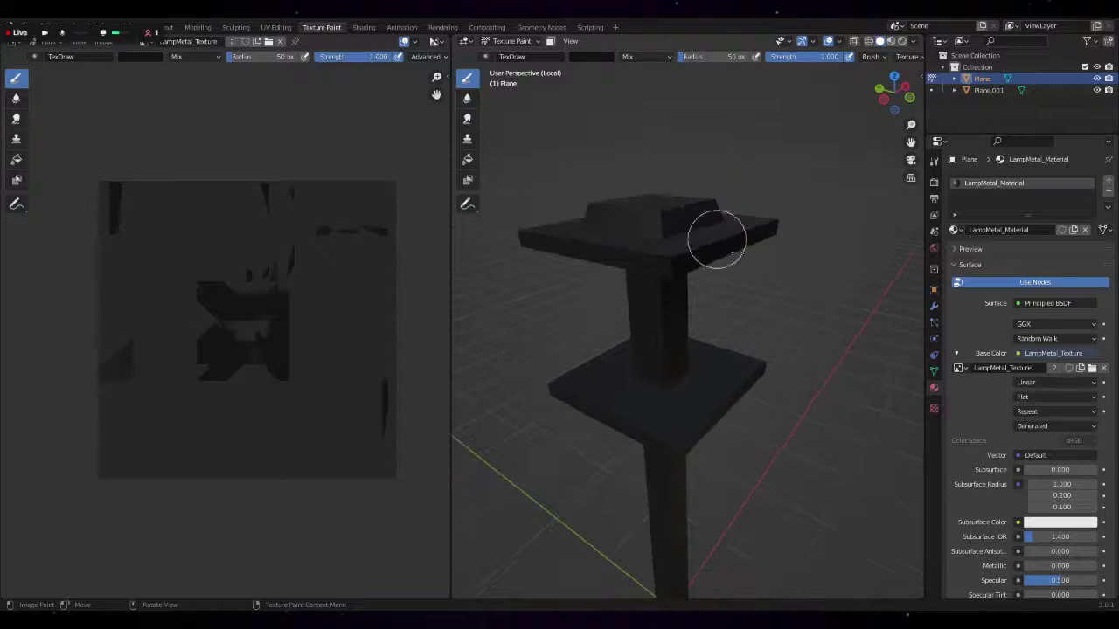
mouse_move(717, 237)
middle_mouse_down()
mouse_move(687, 268)
mouse_move(698, 251)
middle_mouse_up()
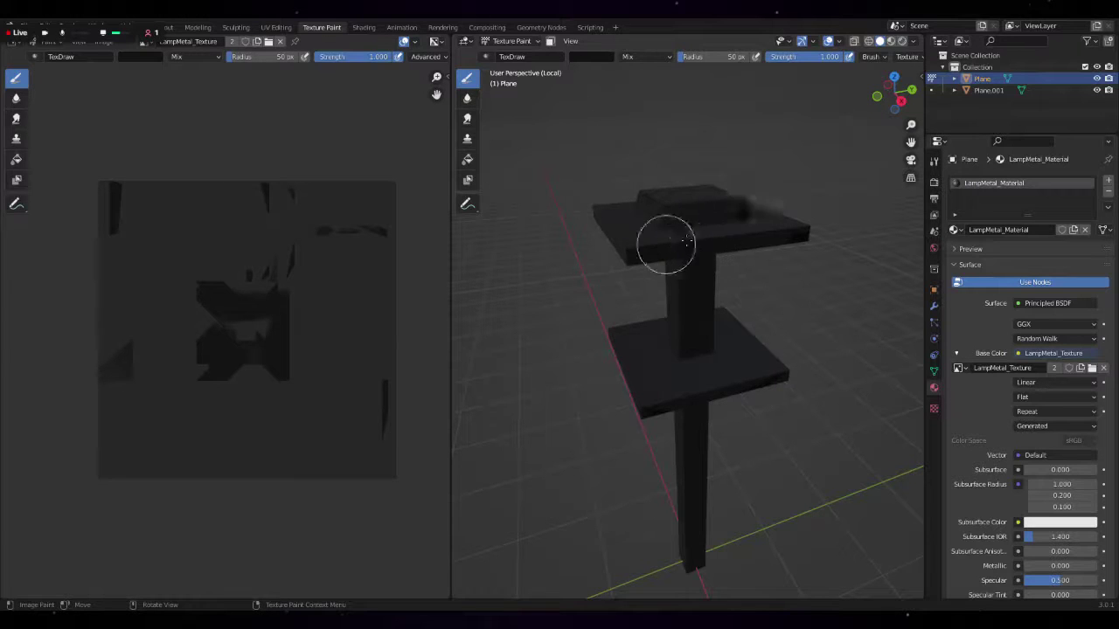
left_click_drag(725, 183, 665, 102)
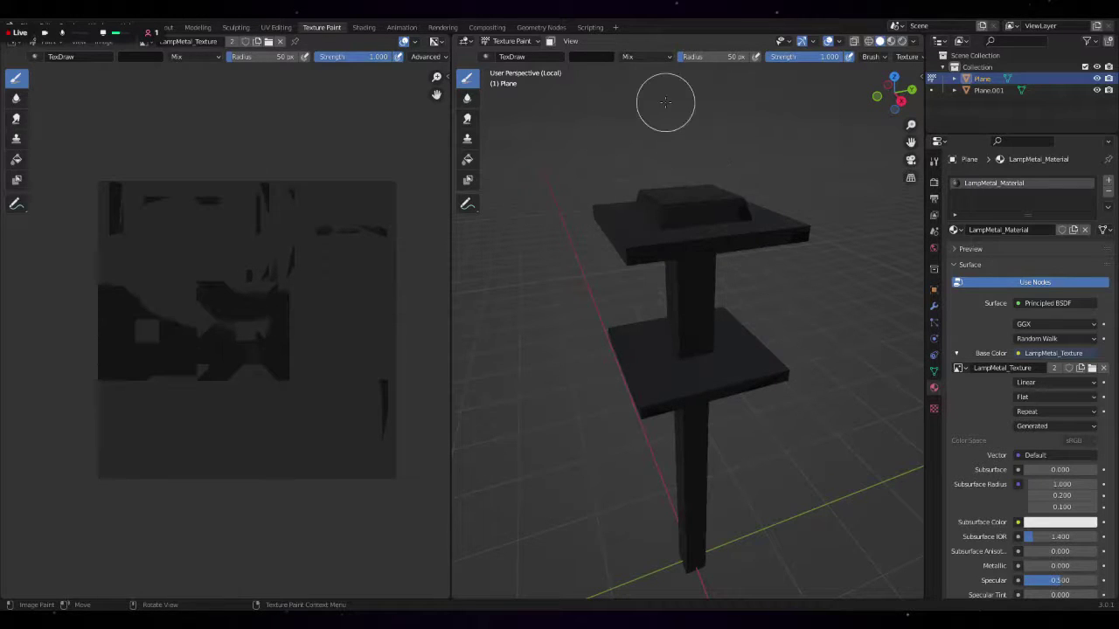
middle_click_drag(754, 210, 651, 218)
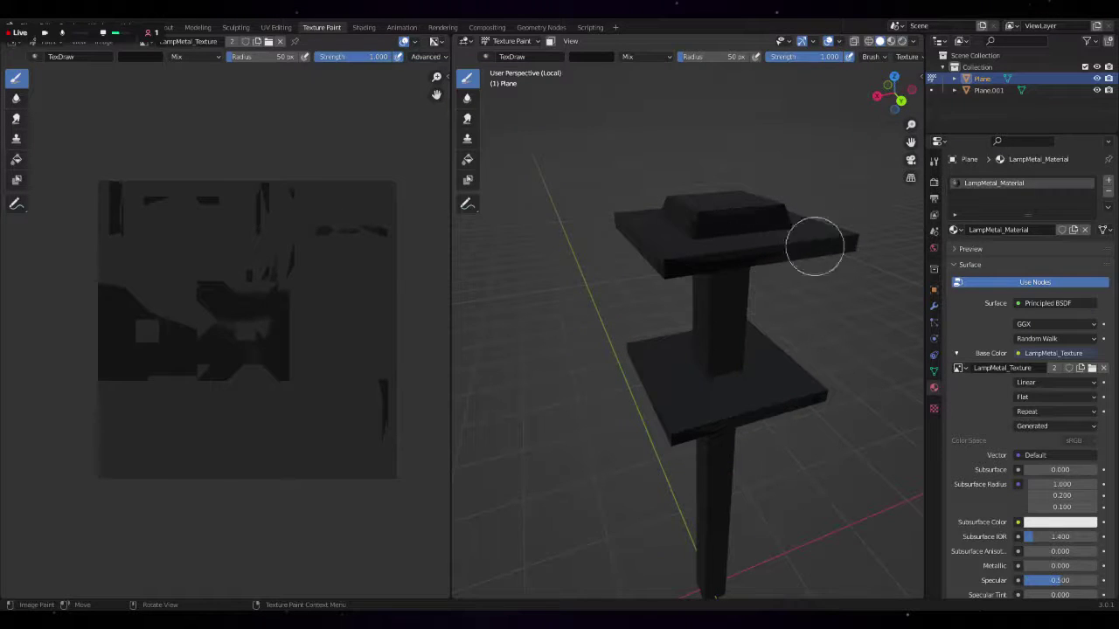
left_click_drag(666, 199, 688, 269)
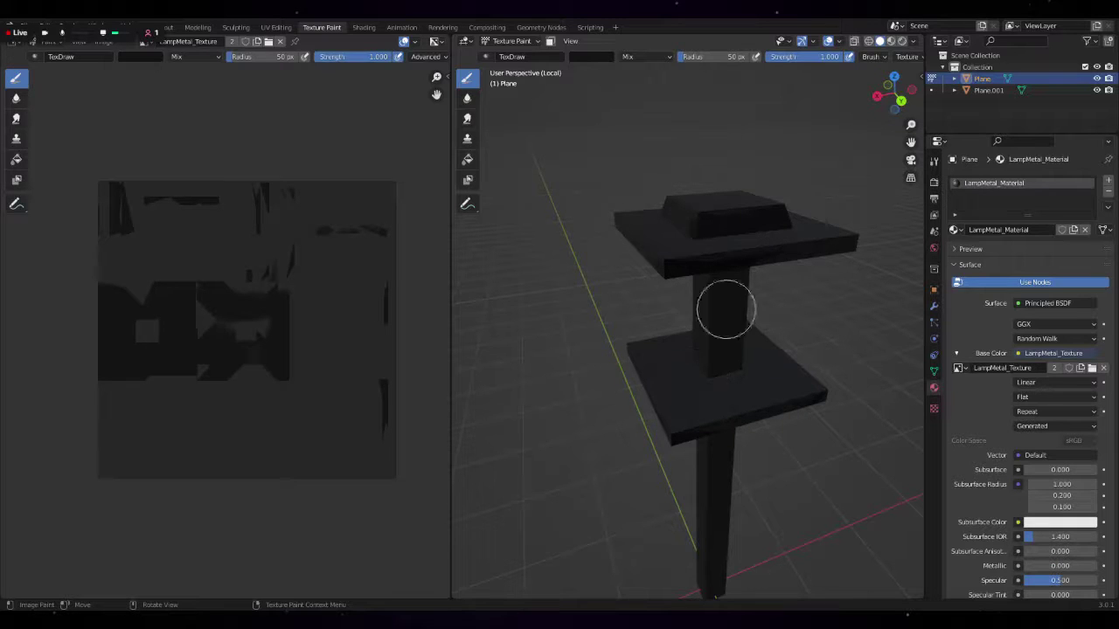
scroll(516, 272, "down", 3)
middle_click_drag(501, 272, 582, 327)
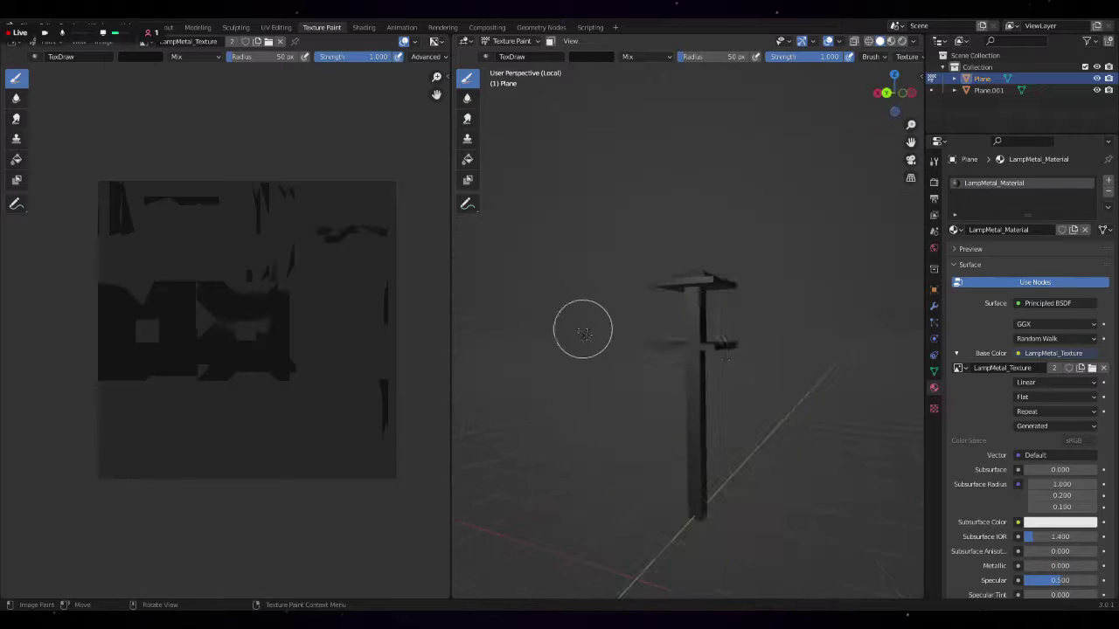
- Leave local view to see the whole lamp, then isolate the lamp post again
key("KP_Divide")
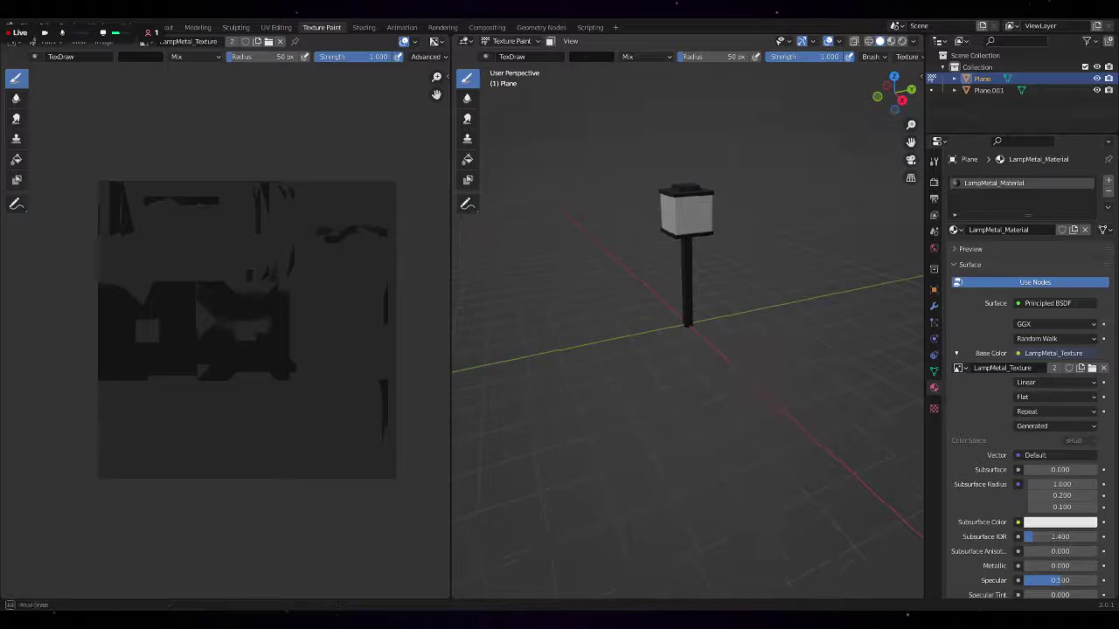
mouse_move(748, 350)
middle_mouse_down()
mouse_move(674, 345)
mouse_move(742, 356)
middle_mouse_up()
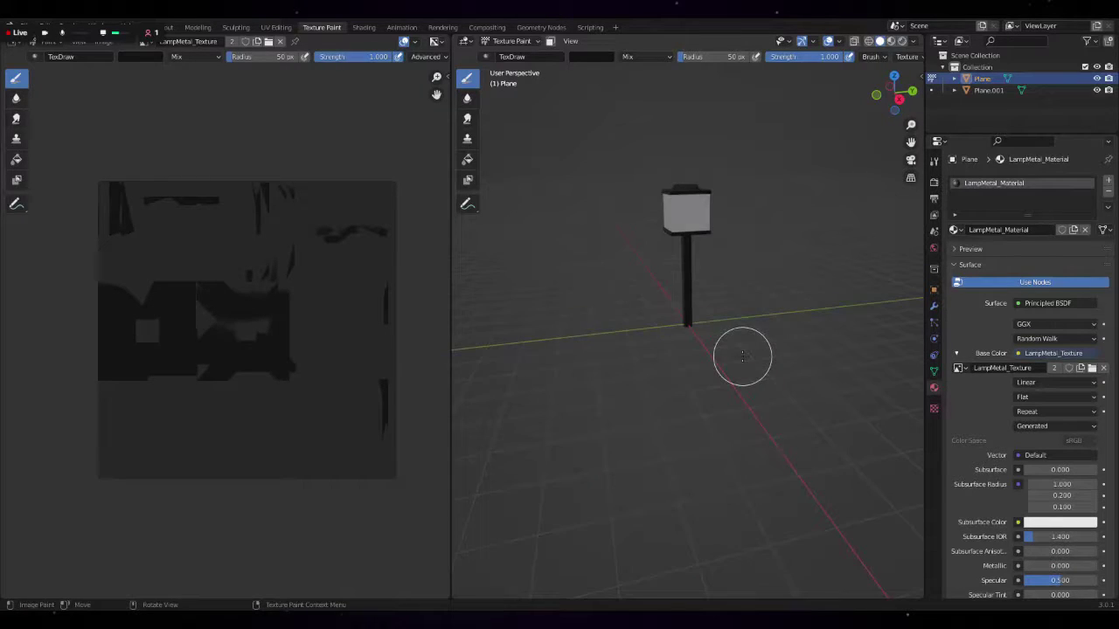
key("KP_Divide")
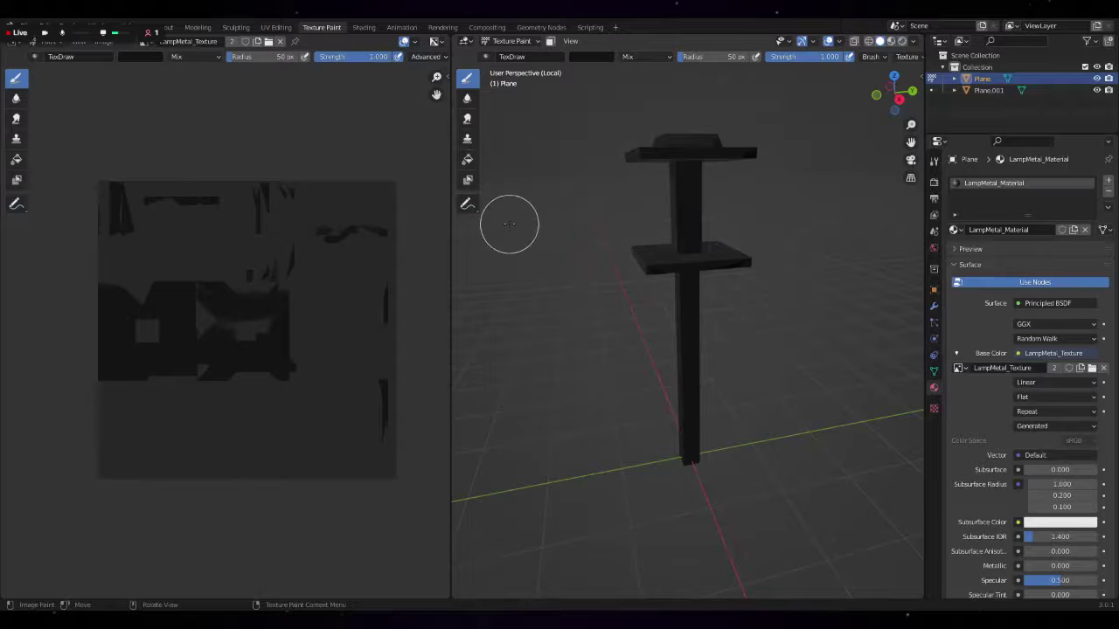
- Check the pillar's UVs and the Image menu, then return to the Layout workspace
key("Tab")
key("a")
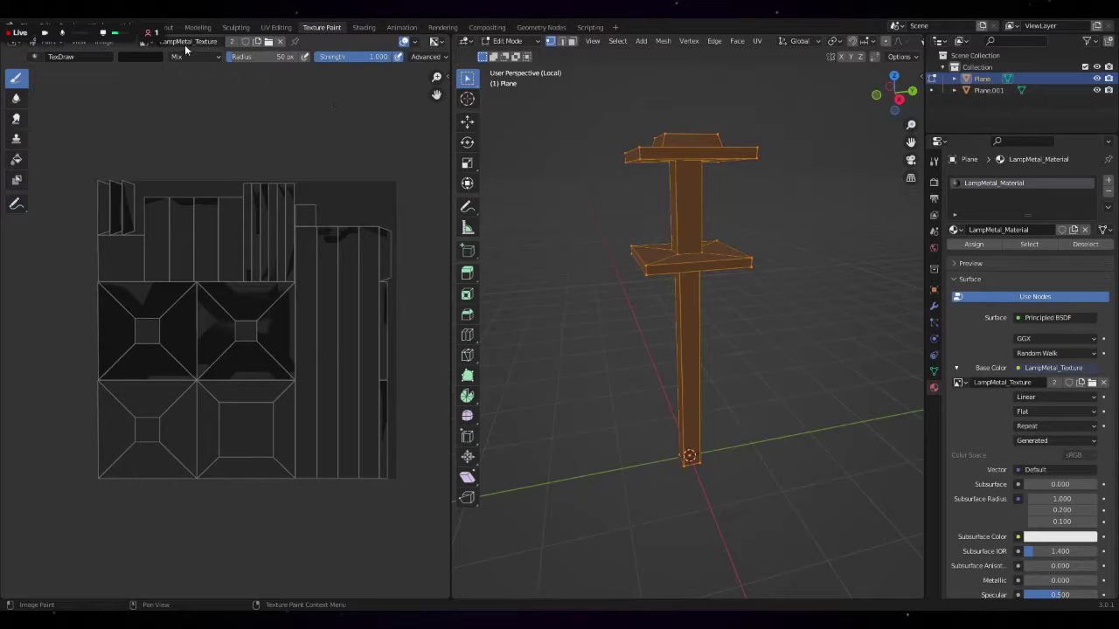
left_click(105, 41)
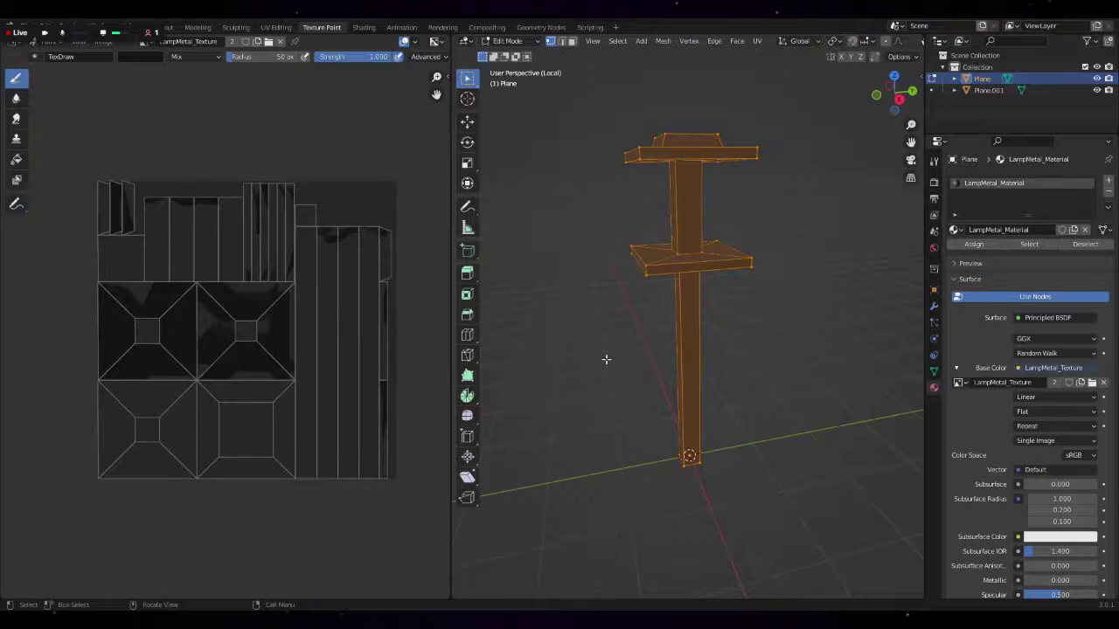
key("Tab")
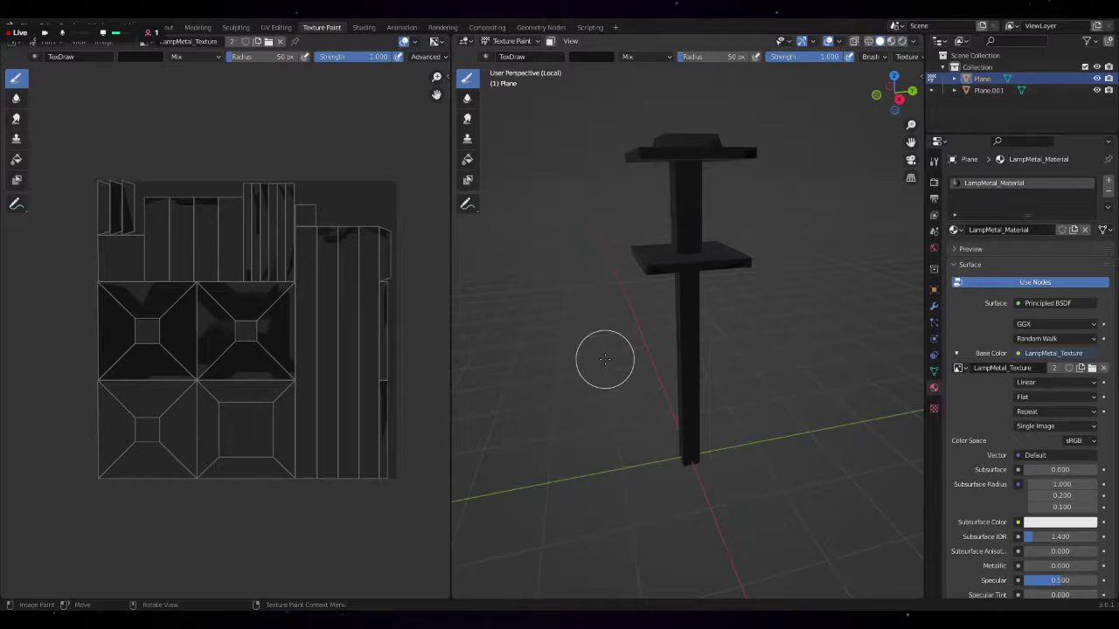
left_click(172, 30)
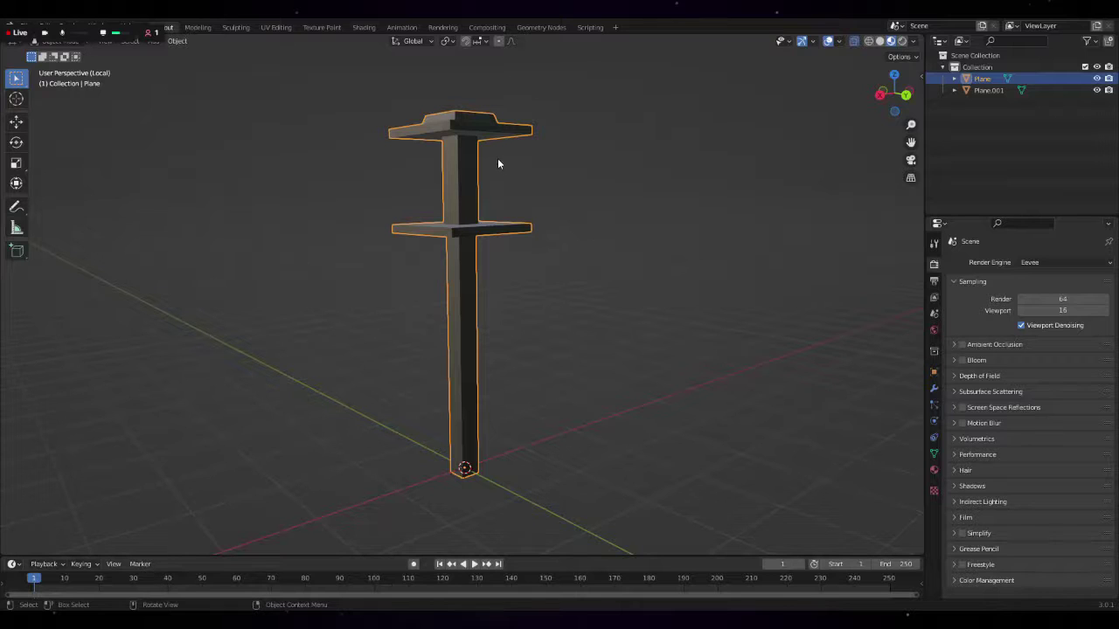
- Show the whole lamp again and recalculate the lamp mesh's normals
key("slash")
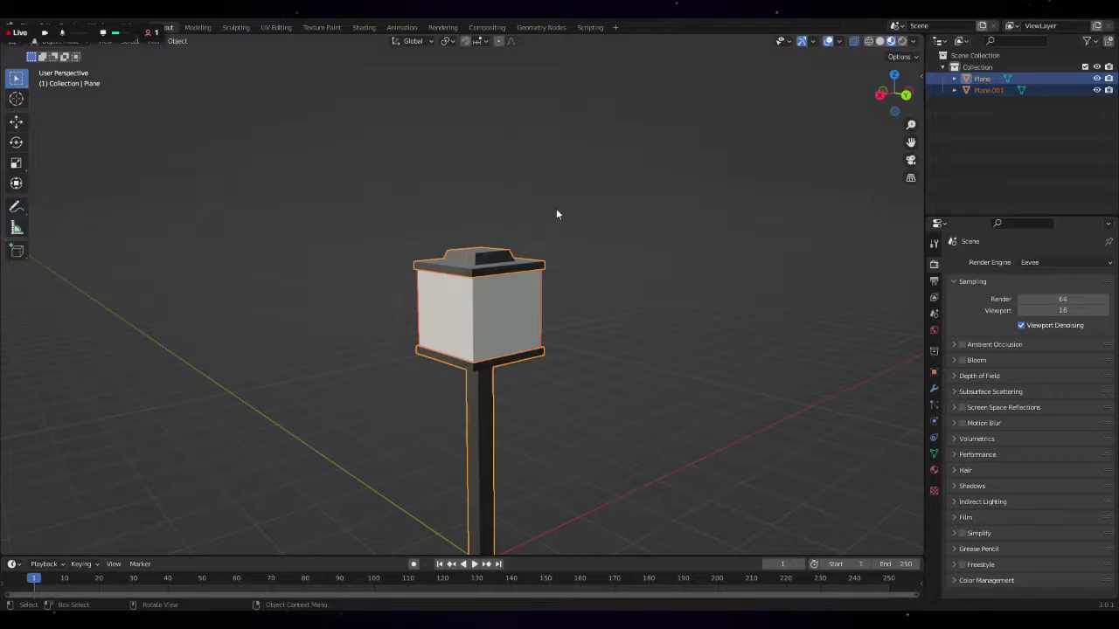
key("Tab")
key("a")
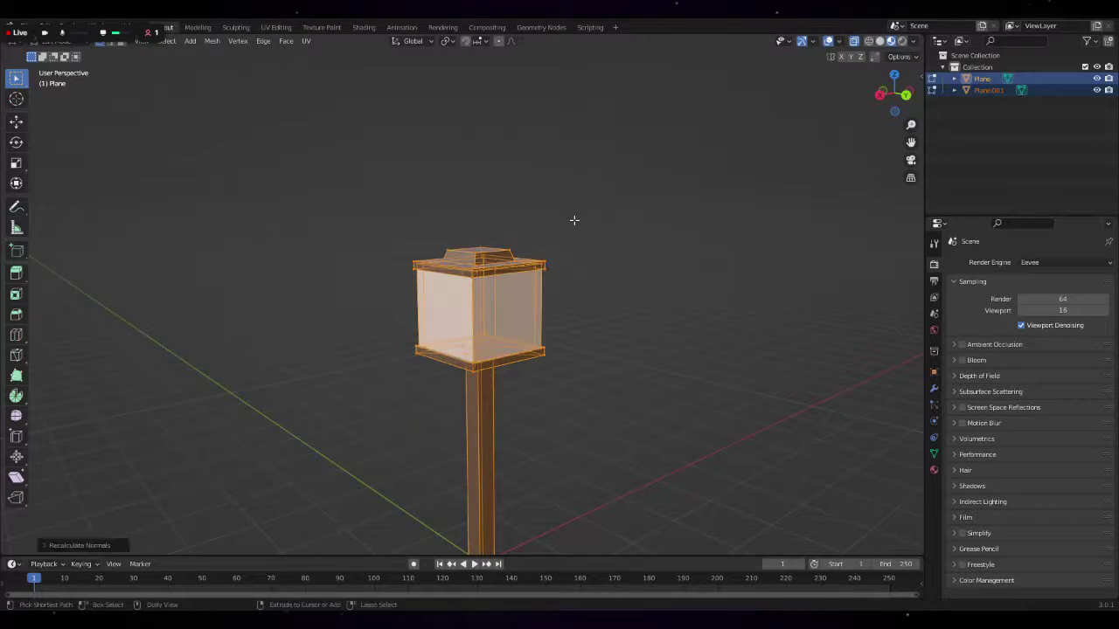
key("Tab")
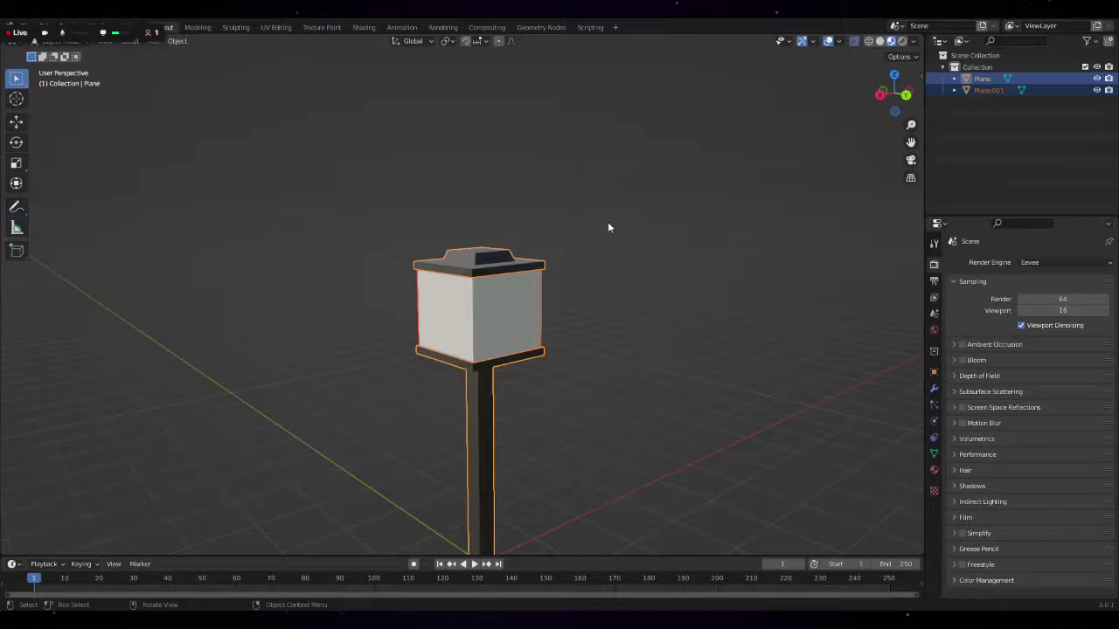
middle_click_drag(608, 221, 594, 231)
- Add a new plane at the lamp's base and scale it down to a small square
left_click(153, 41)
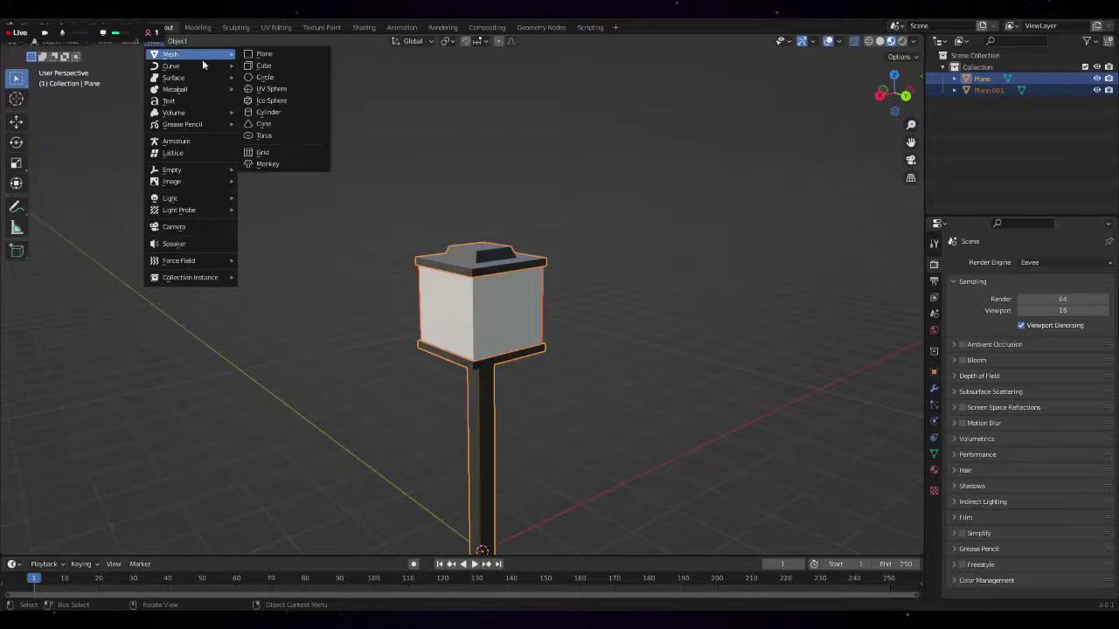
left_click(271, 52)
scroll(593, 259, "down", 3)
key("s")
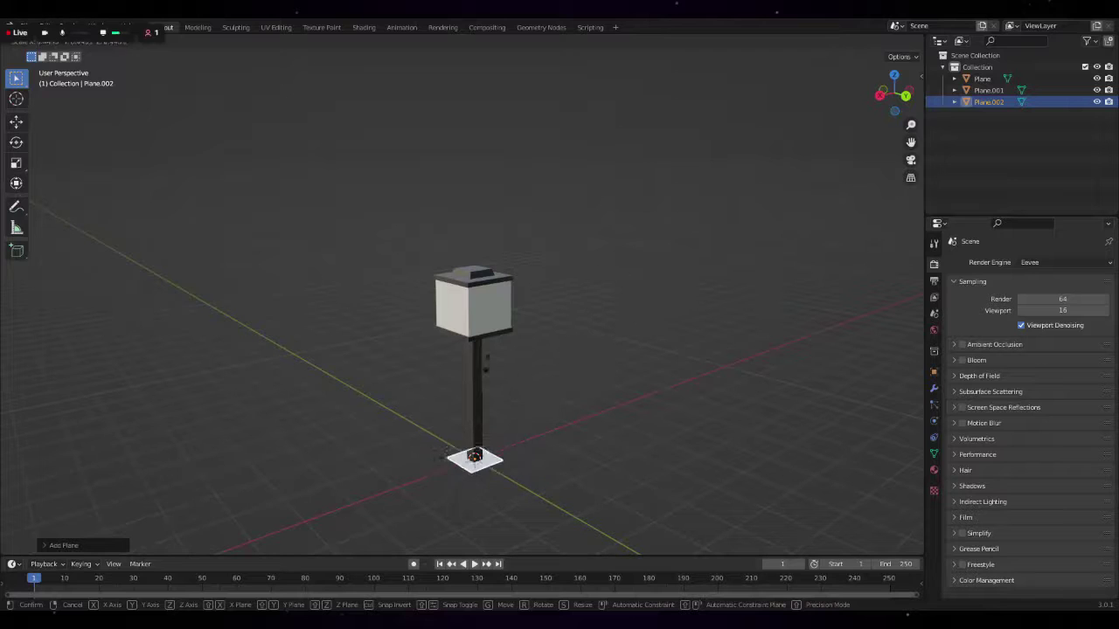
left_click(551, 461)
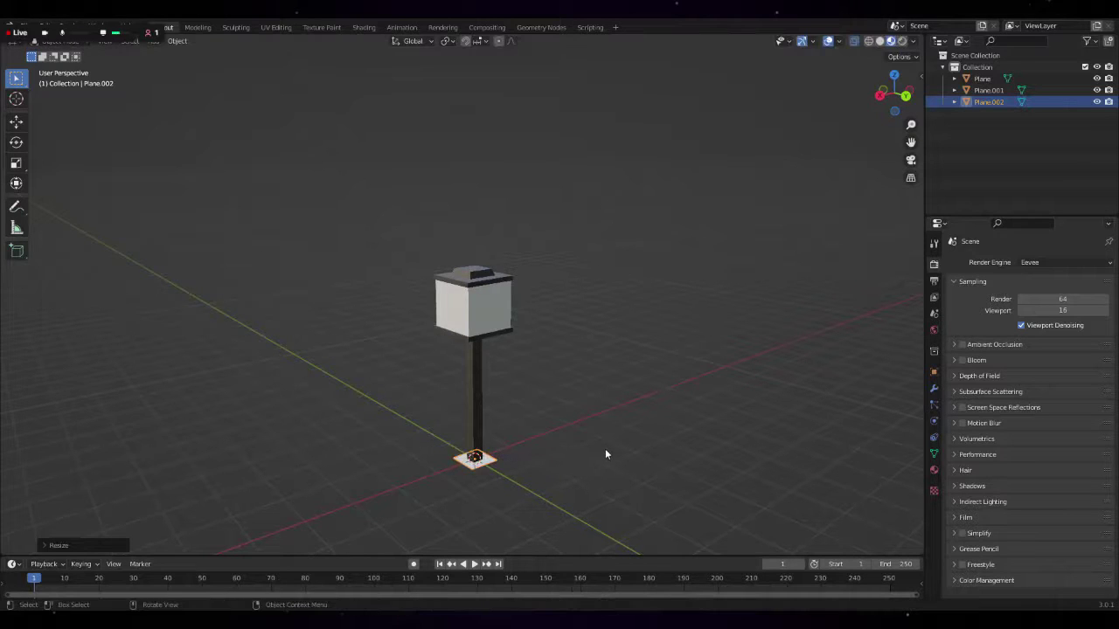
- Extrude the plane straight up along Z into a box
key("Tab")
key("e")
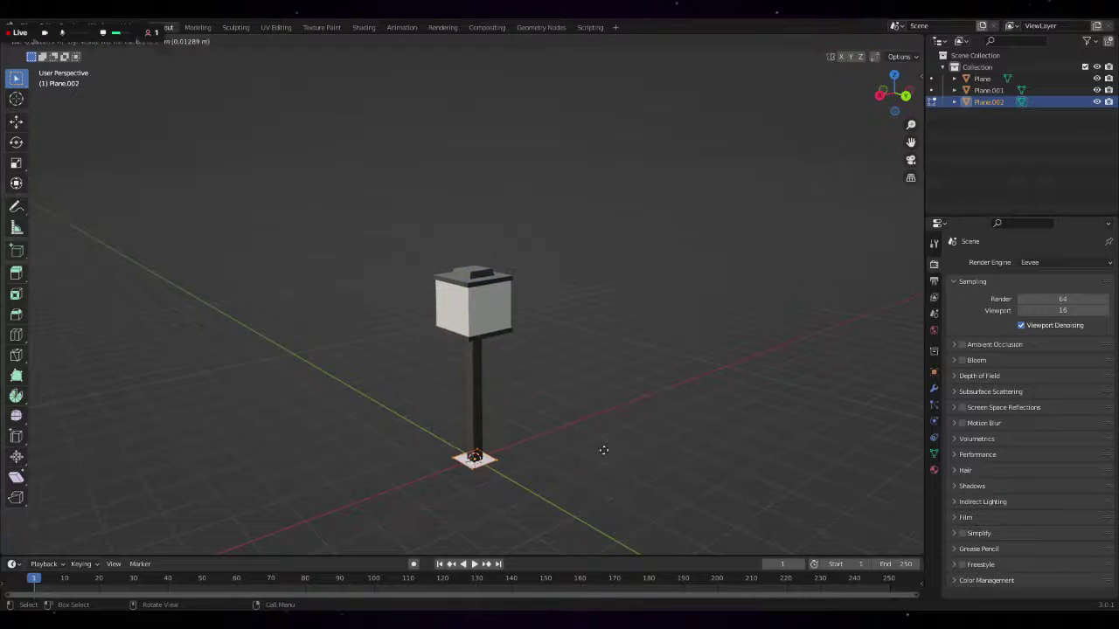
key("z")
left_click(603, 412)
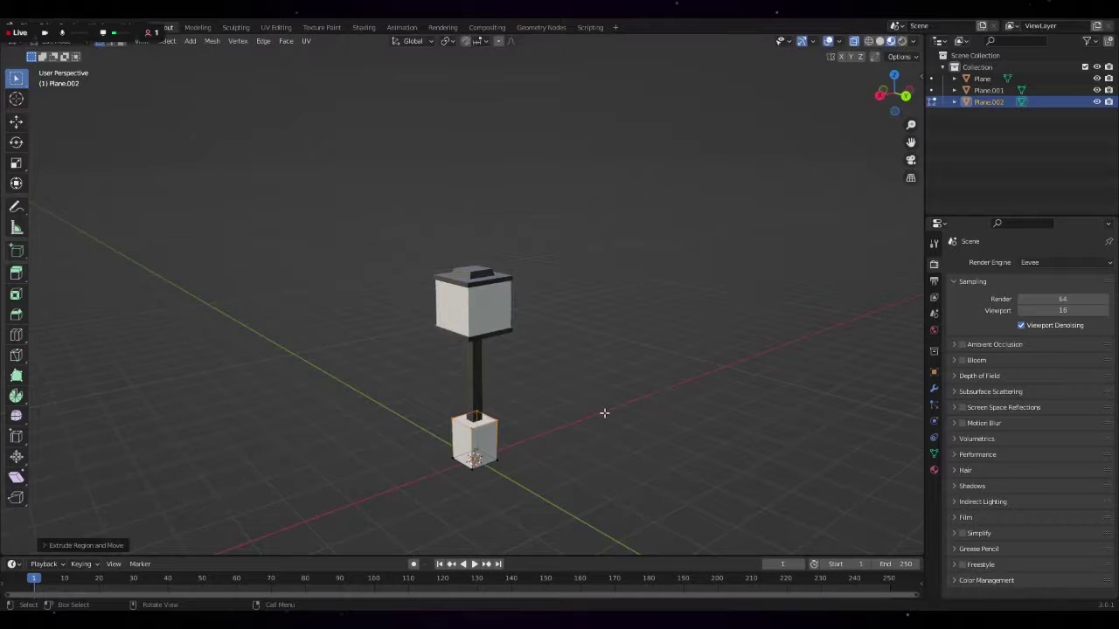
key("e")
key("z")
right_click(612, 425)
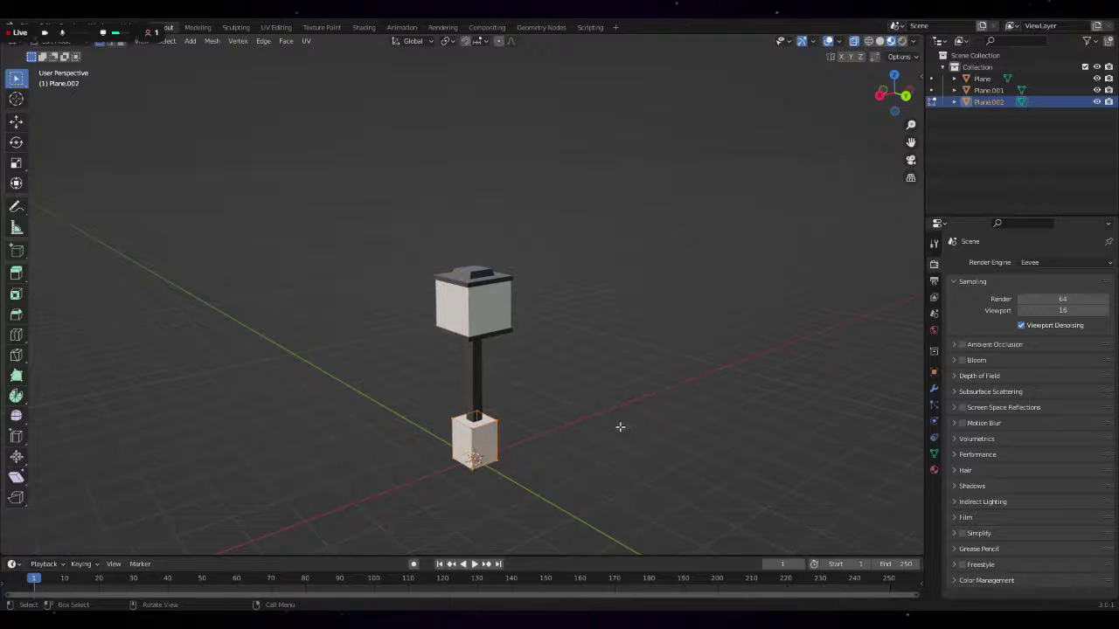
- Raise the box along Z up inside the lantern
key("g")
key("z")
left_click(624, 292)
mouse_move(624, 294)
middle_mouse_down()
mouse_move(579, 288)
mouse_move(567, 302)
middle_mouse_up()
scroll(626, 326, "up", 2)
mouse_move(658, 374)
middle_mouse_down()
mouse_move(565, 374)
mouse_move(639, 370)
mouse_move(624, 354)
mouse_move(550, 367)
mouse_move(782, 382)
middle_mouse_up()
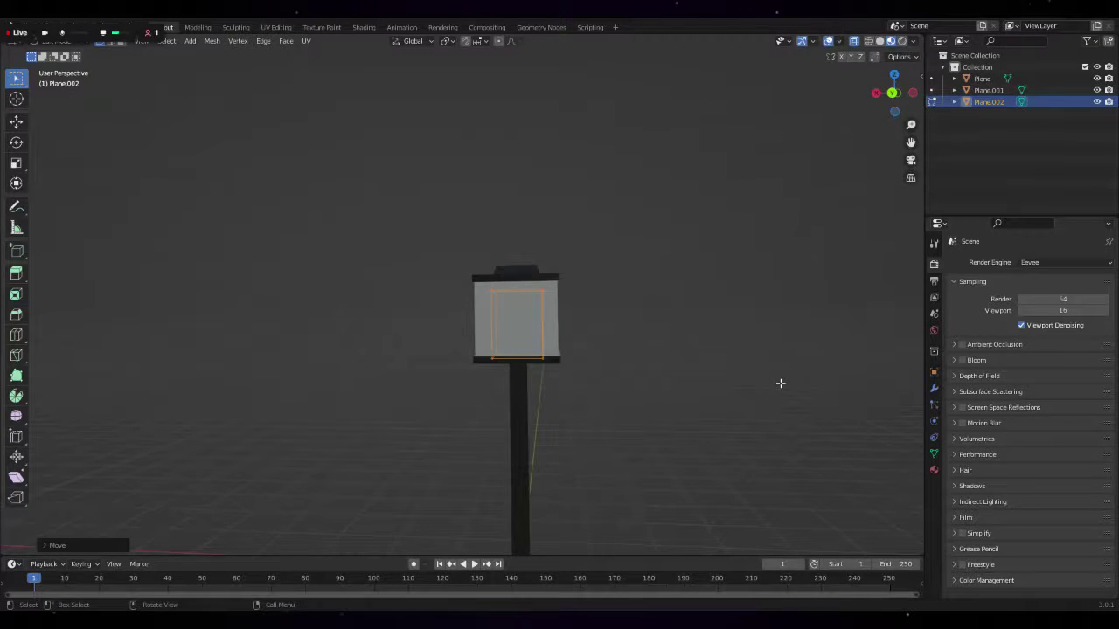
- Move a selected part of the box twice along Z so it reaches under the lantern's top cap
mouse_move(614, 314)
middle_mouse_down()
mouse_move(629, 321)
mouse_move(615, 321)
middle_mouse_up()
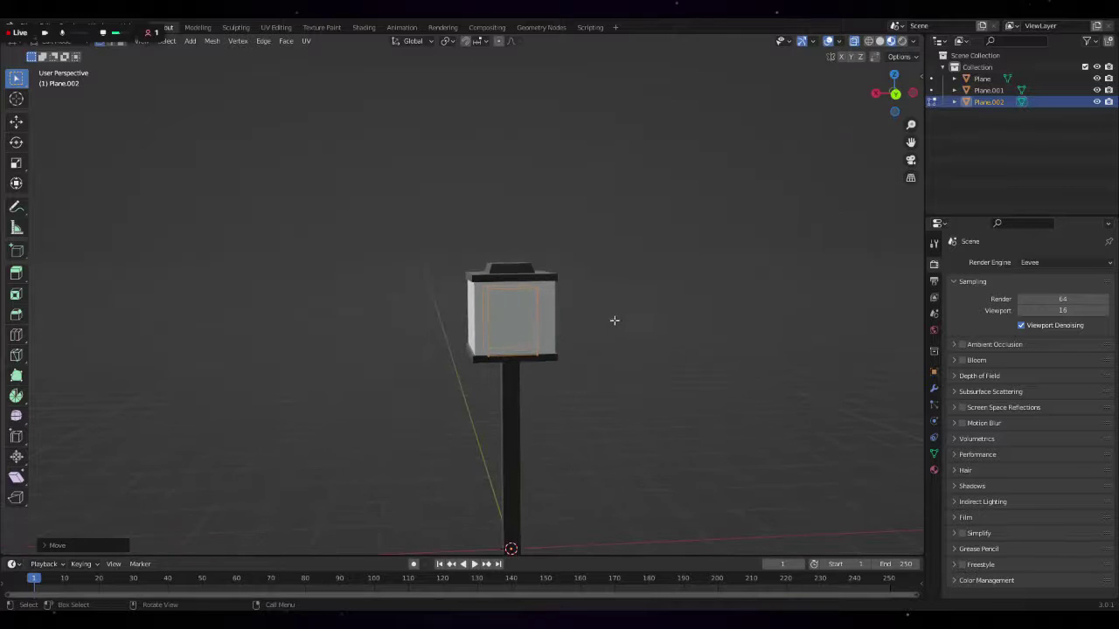
left_click(450, 304)
key("g")
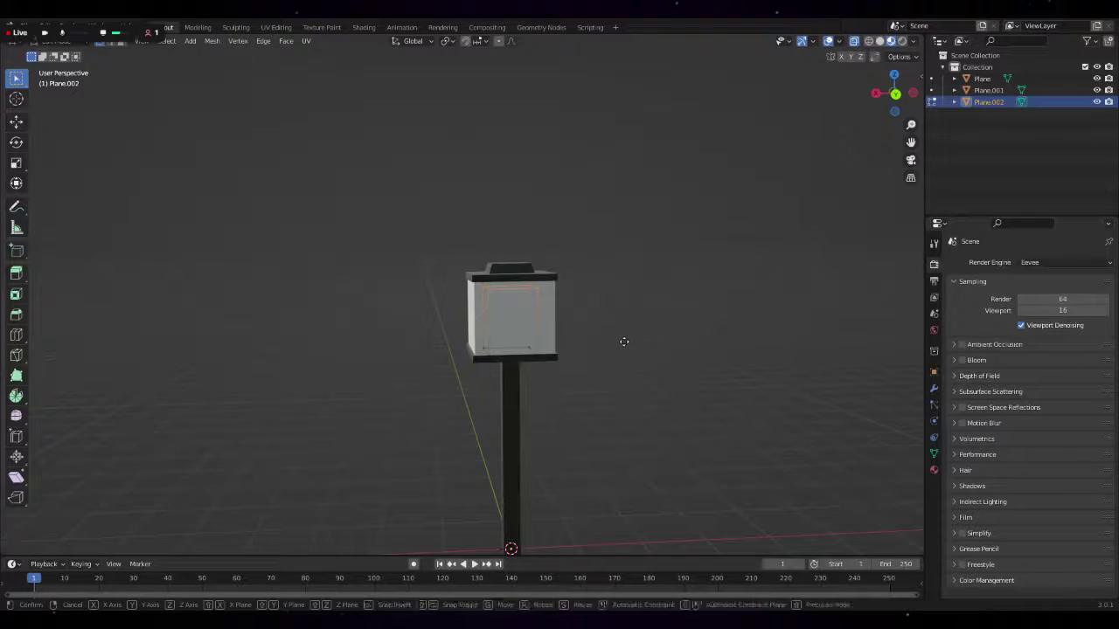
key("z")
left_click(623, 333)
middle_click_drag(624, 333, 632, 338)
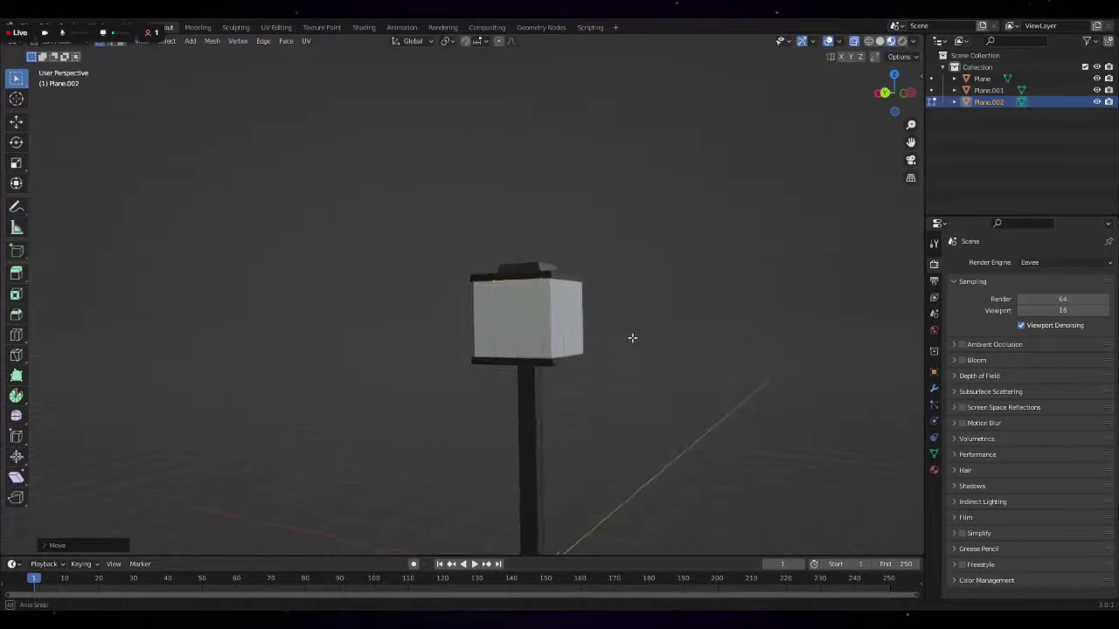
key("g")
key("z")
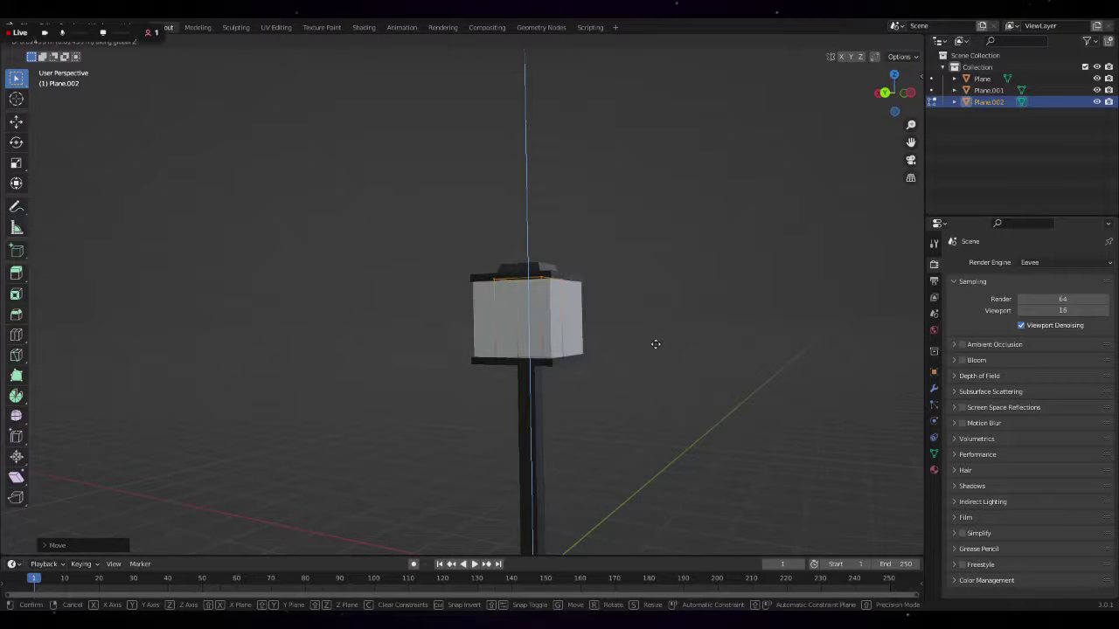
left_click(655, 344)
mouse_move(657, 347)
middle_mouse_down()
mouse_move(709, 352)
mouse_move(646, 417)
mouse_move(504, 464)
mouse_move(615, 398)
mouse_move(644, 358)
mouse_move(688, 358)
mouse_move(780, 241)
middle_mouse_up()
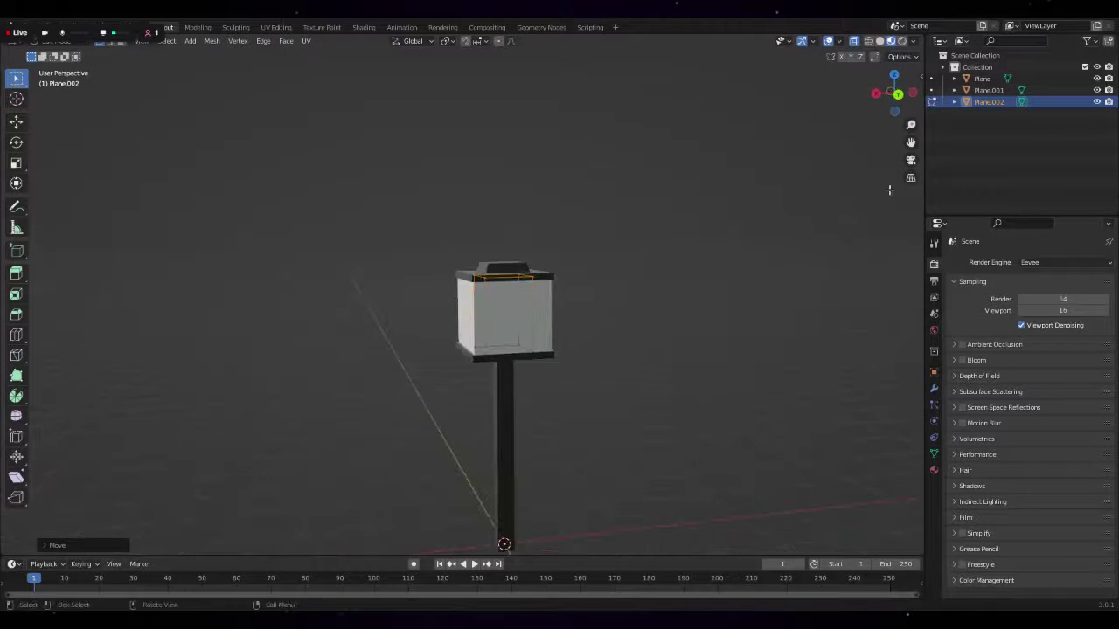
middle_click_drag(616, 282, 586, 269)
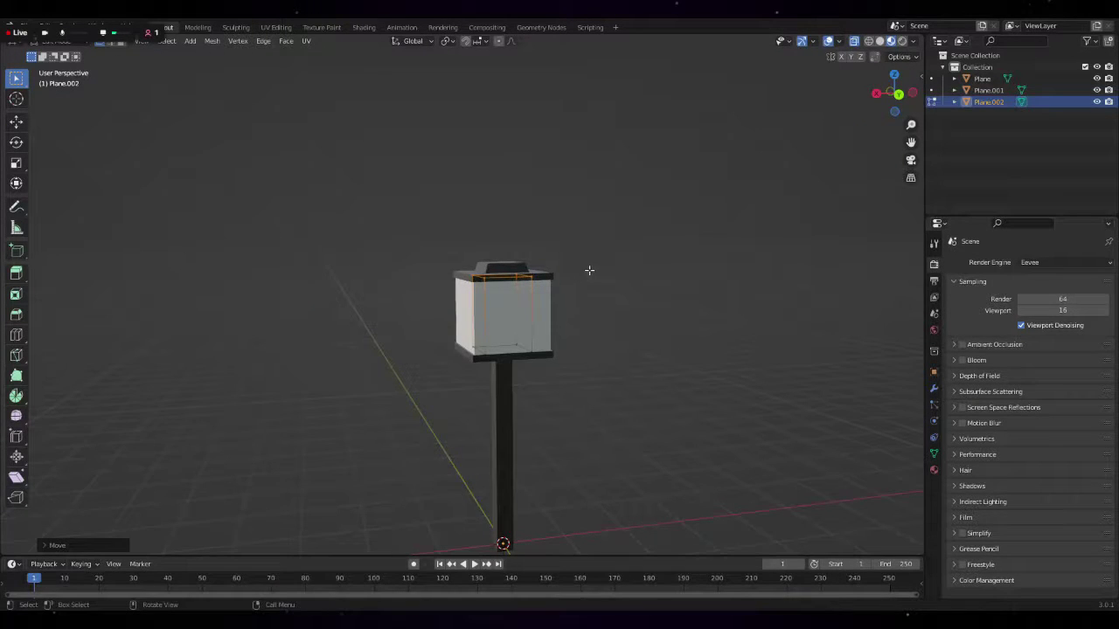
- Select all three lamp objects and recalculate their normals with Shift+N
key("Tab")
key("a")
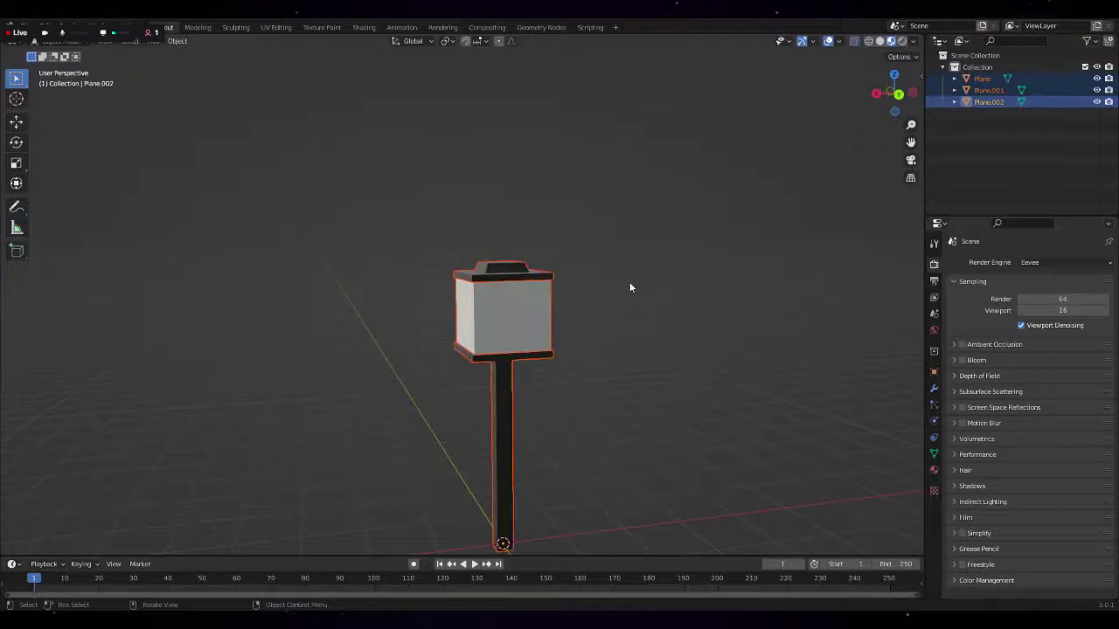
key("Tab")
key("a")
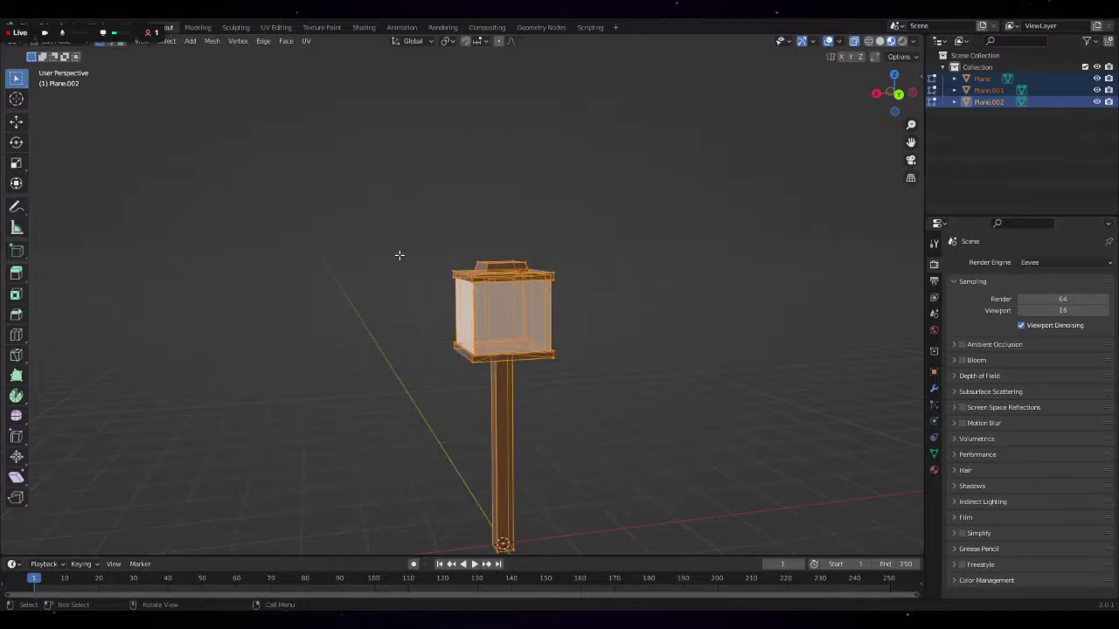
key("Tab")
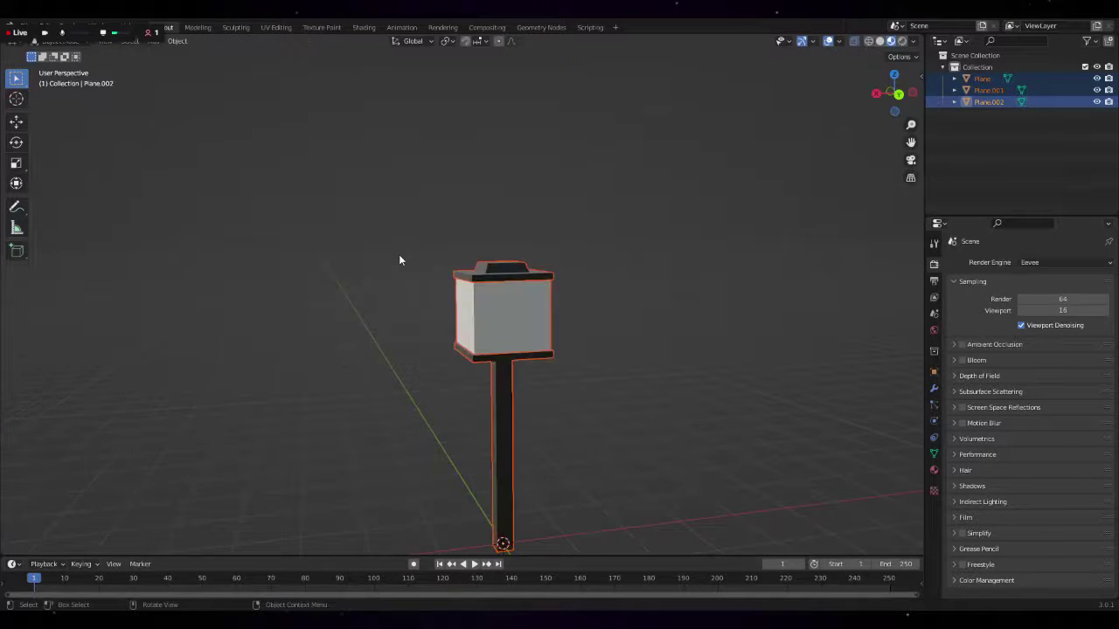
key("Tab")
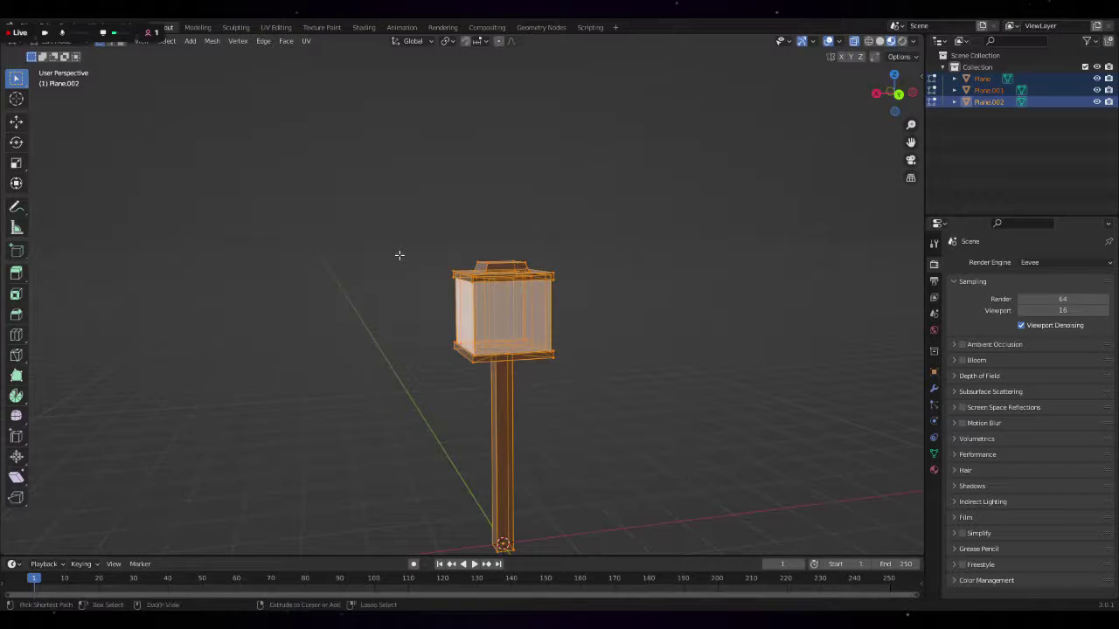
key("shift+n")
key("Tab")
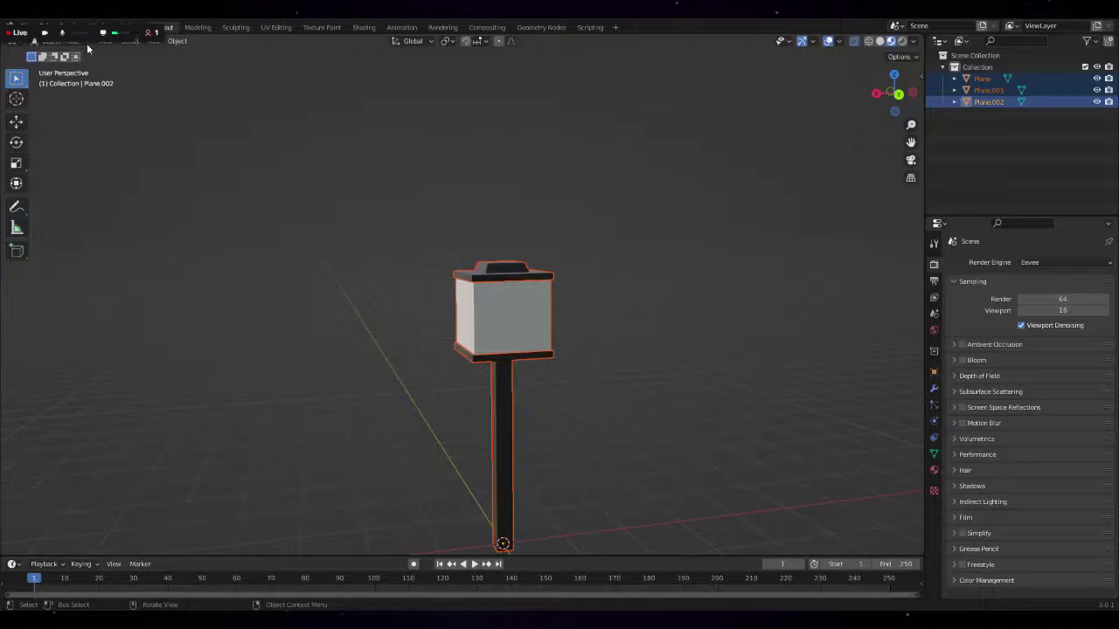
- Start an FBX export of the lamp post via File > Export > FBX
left_click(29, 30)
mouse_move(45, 194)
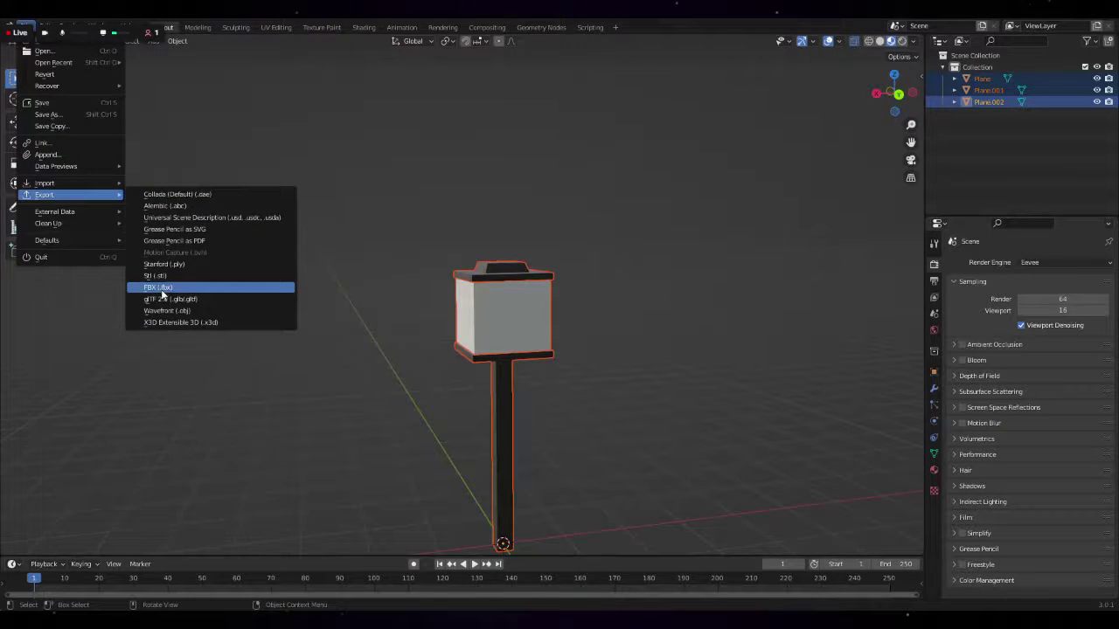
left_click(160, 289)
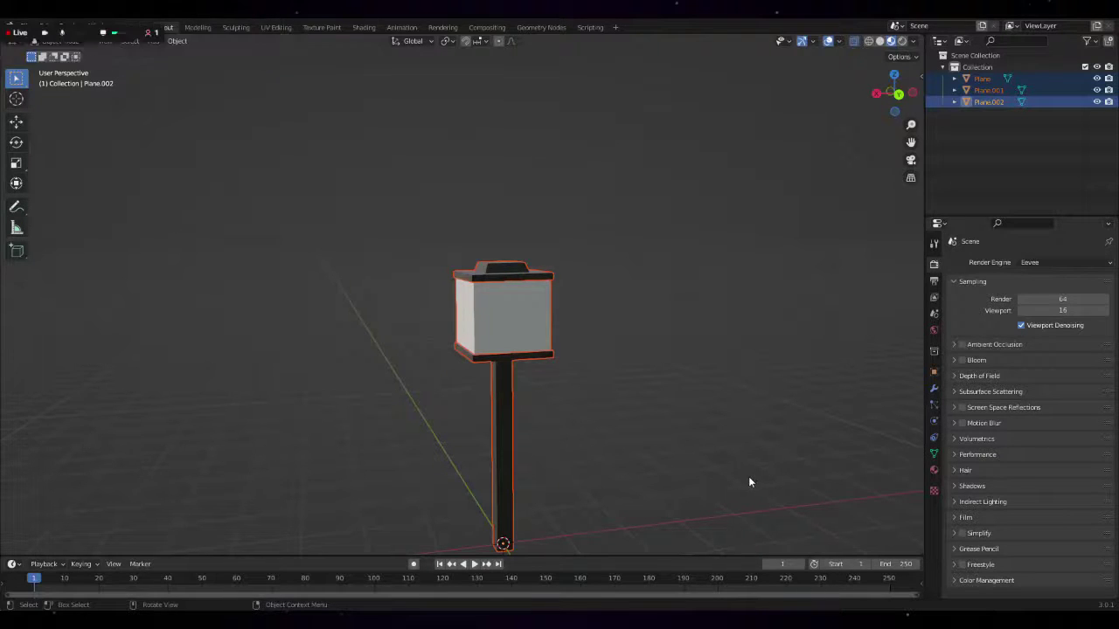
scroll(737, 475, "down", 3)
middle_click_drag(645, 452, 624, 430)
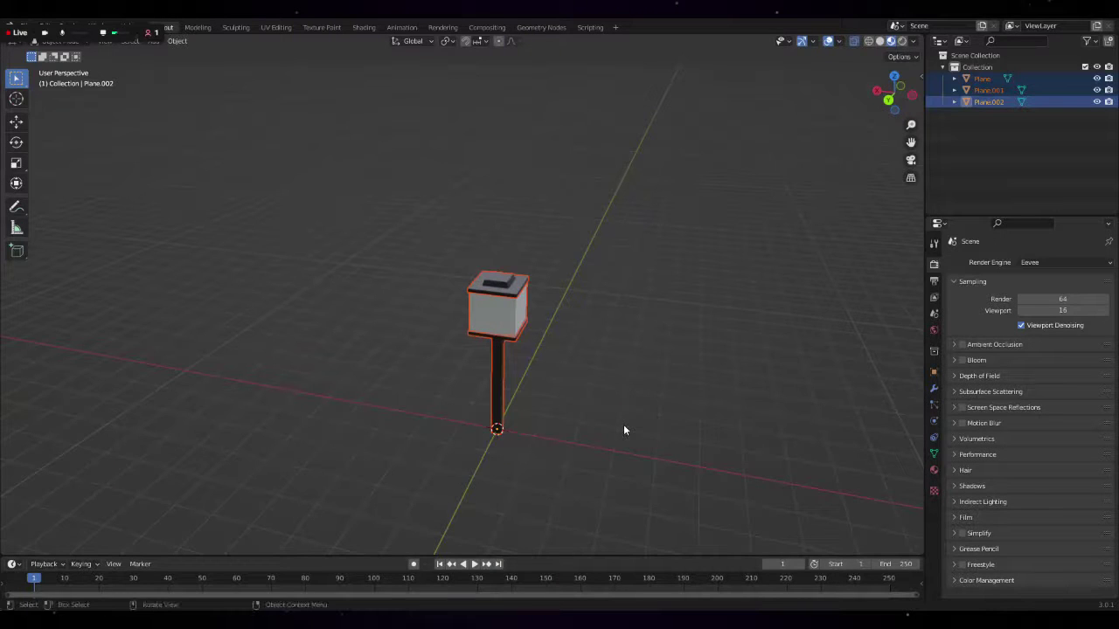